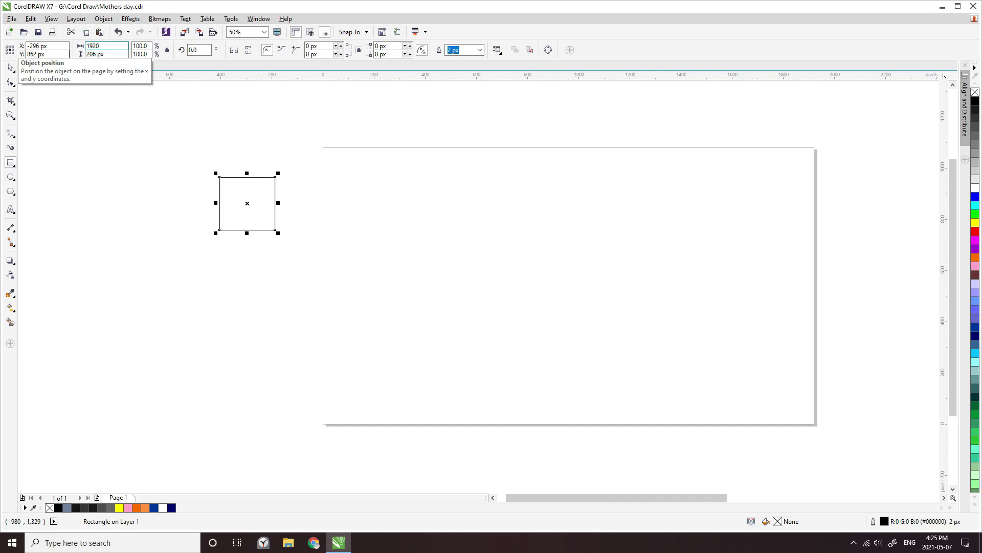
Step: Size the rectangle to 1920 × 1080 px and move it onto the page so it covers it
left_click_drag(120, 51, 91, 54)
type("1080")
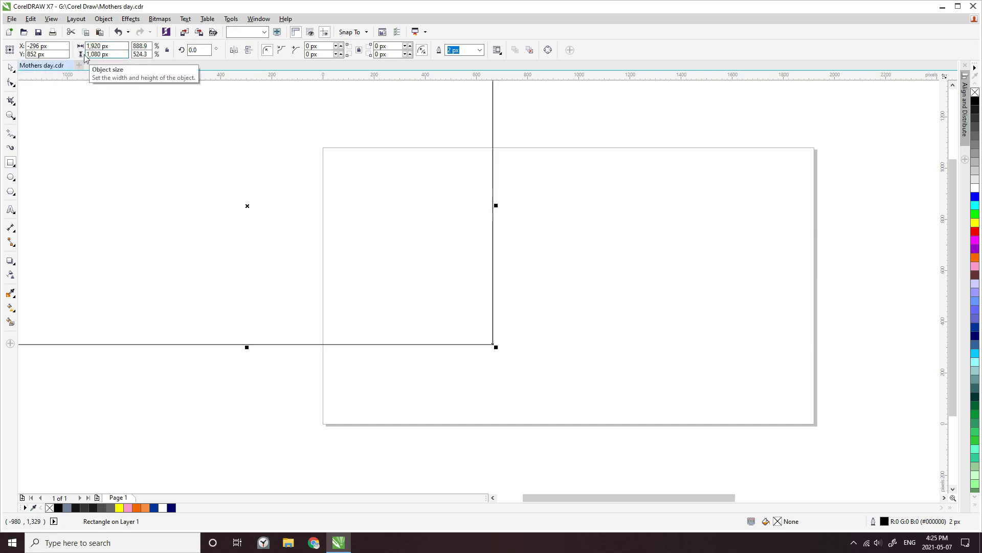
key("Return")
key("space")
left_click_drag(252, 209, 575, 294)
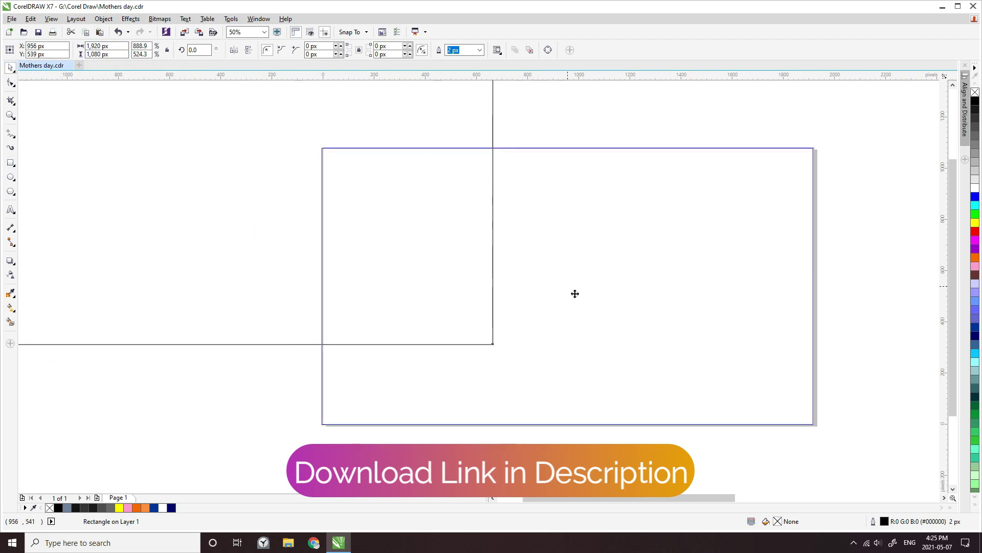
Step: Move the group of four wavy hill lines onto the lower half of the page, spanning its full width
scroll(303, 286, "down", 1)
key("Escape")
left_click(743, 323)
mouse_move(748, 322)
left_mouse_down()
mouse_move(384, 335)
mouse_move(393, 340)
left_mouse_up()
scroll(393, 341, "up", 1)
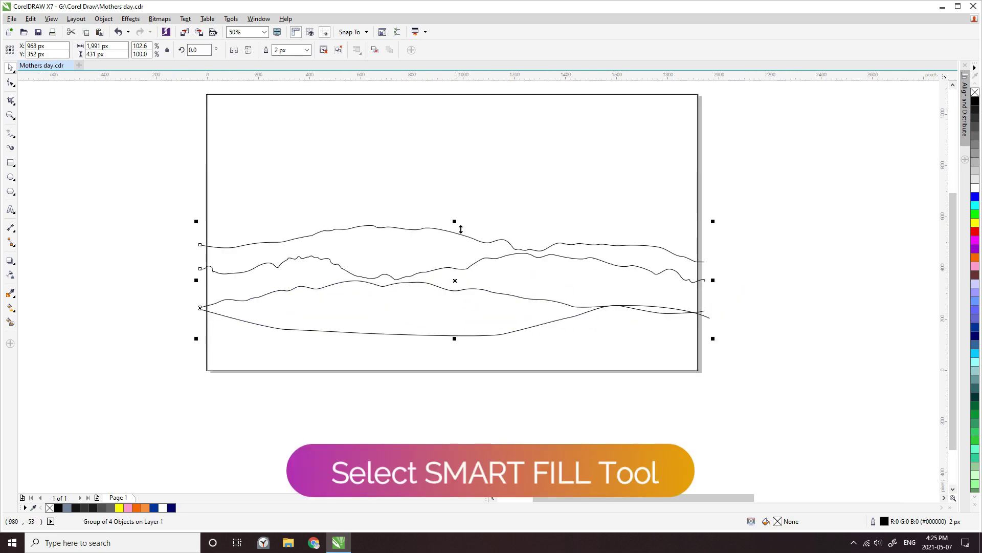
scroll(454, 201, "down", 1)
scroll(454, 191, "up", 1)
left_click(780, 408)
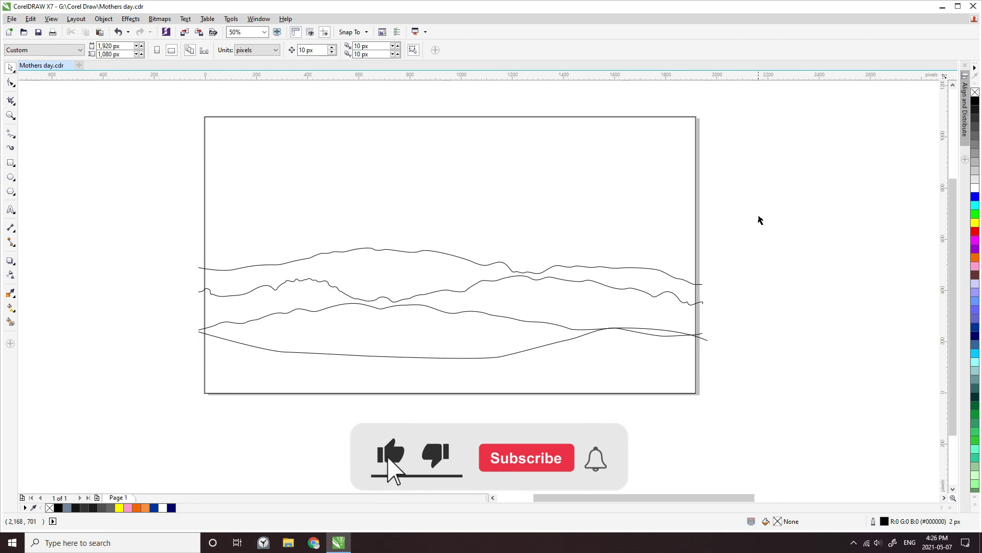
scroll(760, 221, "up", 1)
scroll(760, 221, "down", 1)
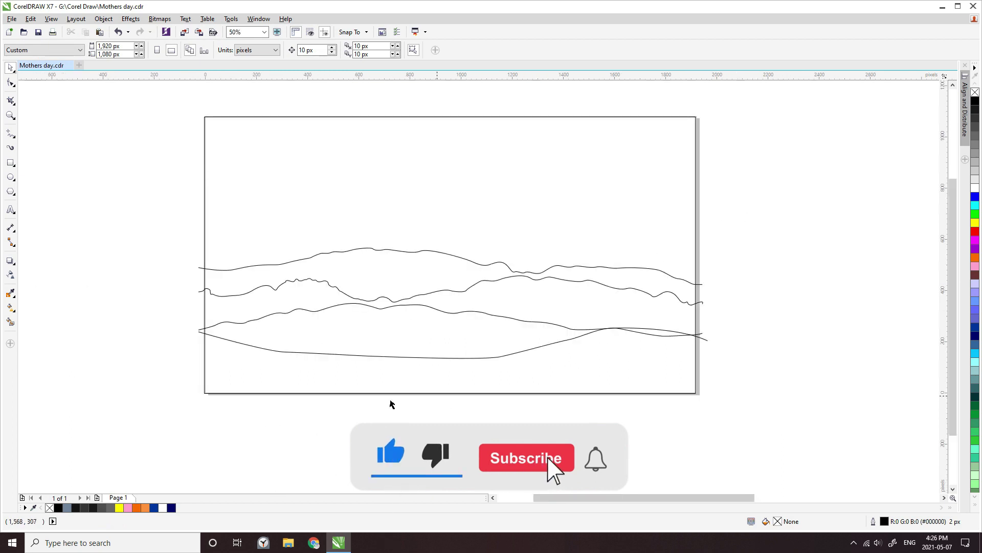
Step: Use Smart Fill to create a blue-grey shape in each area below the hill lines, including the small sliver between the two lowest lines
left_click(10, 323)
left_click(245, 378)
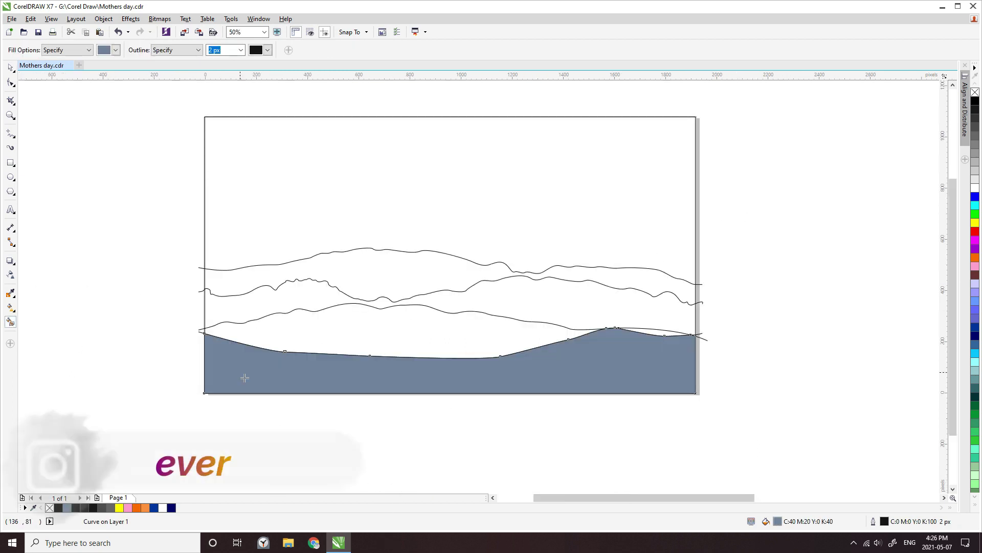
left_click(339, 328)
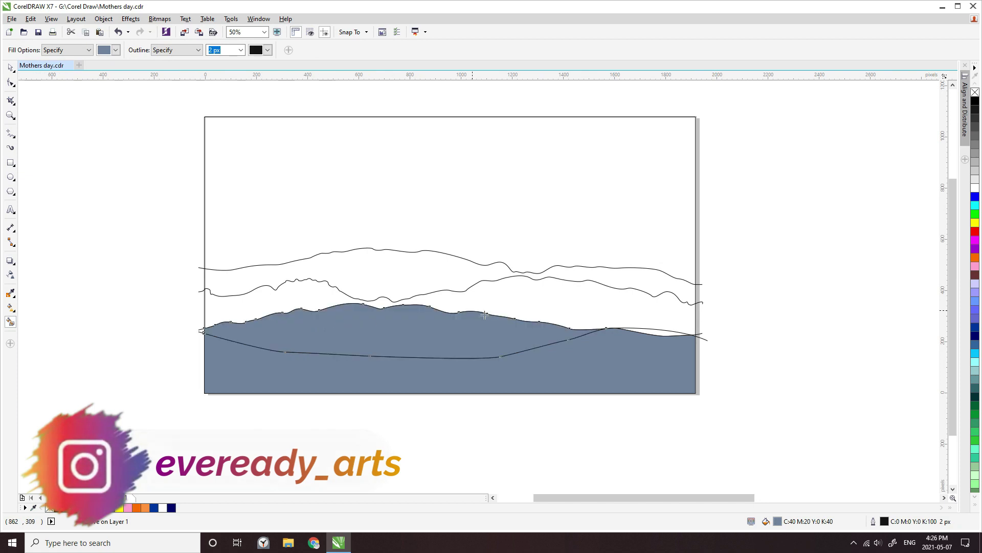
left_click(541, 296)
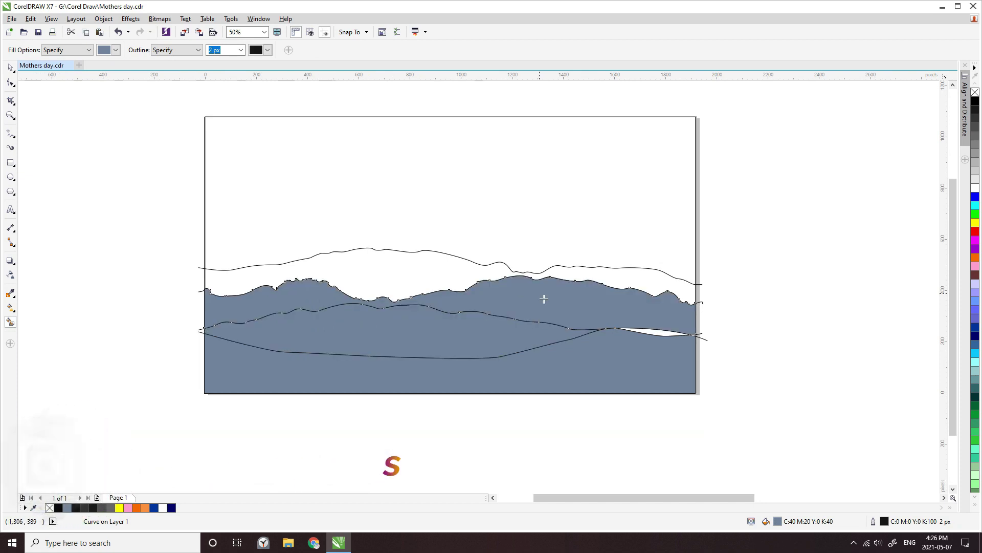
left_click(418, 283)
scroll(657, 338, "up", 2)
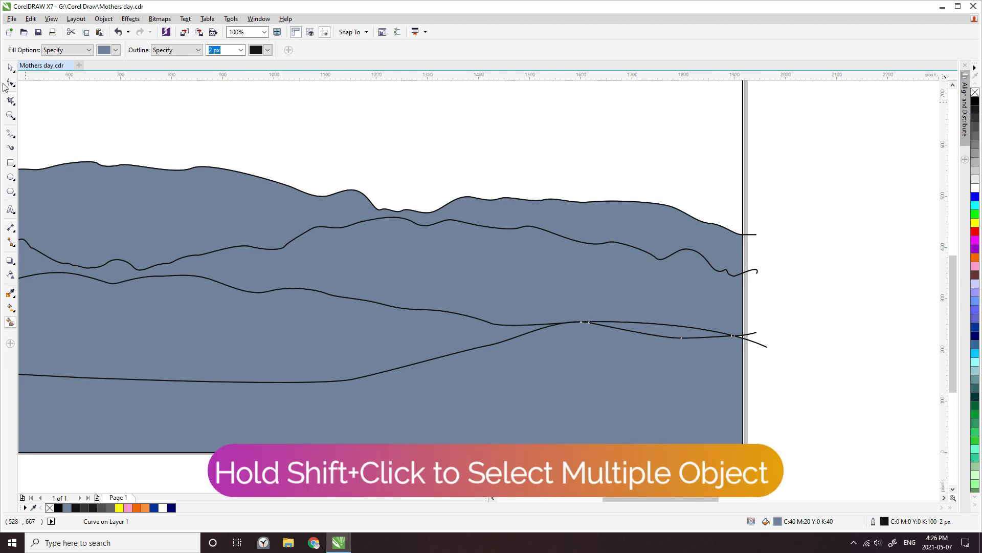
Step: Weld the small sliver near the page's right edge to the second-from-rear hill shape
left_click(10, 67)
scroll(397, 384, "down", 2)
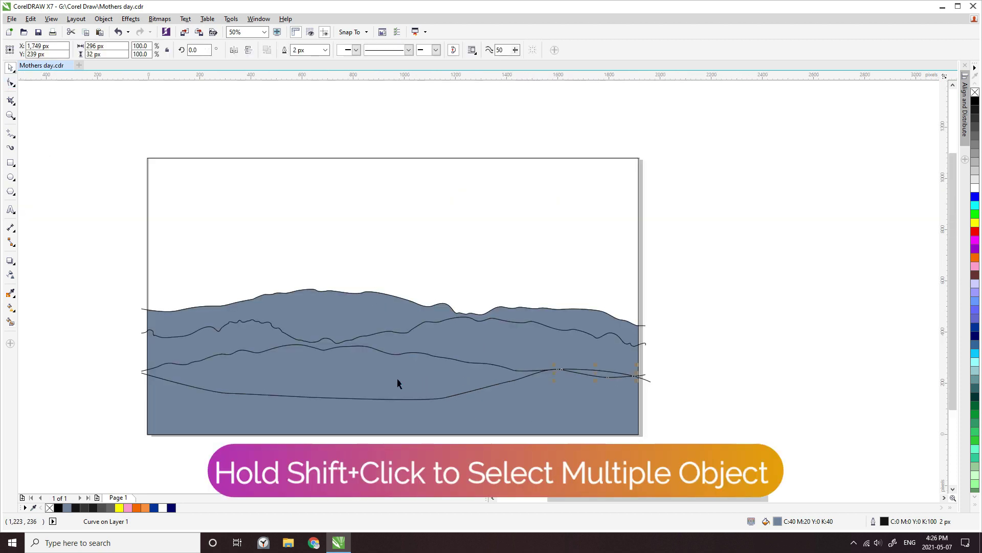
scroll(398, 384, "up", 2)
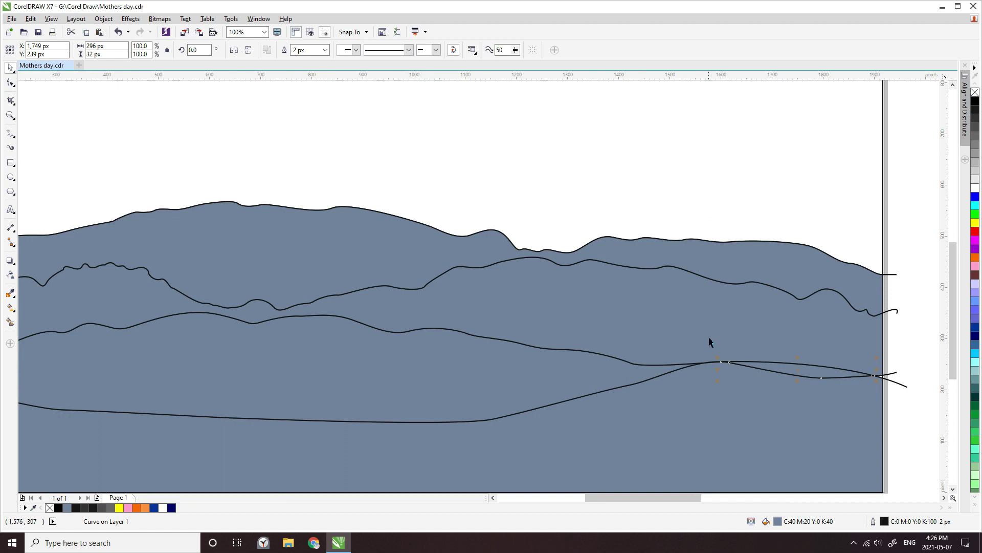
left_click(757, 361, "shift")
scroll(796, 374, "up", 1)
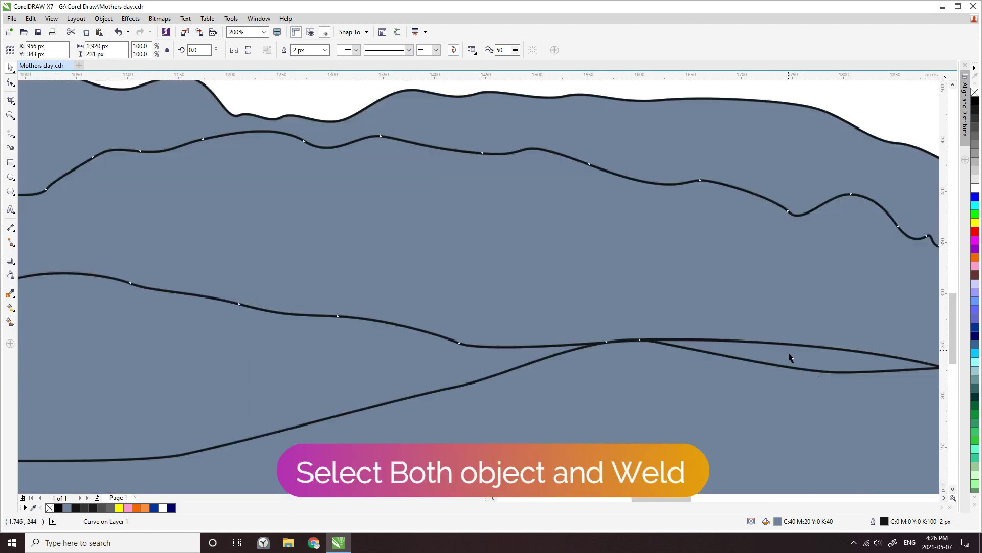
left_click(793, 358, "shift")
scroll(690, 364, "down", 1)
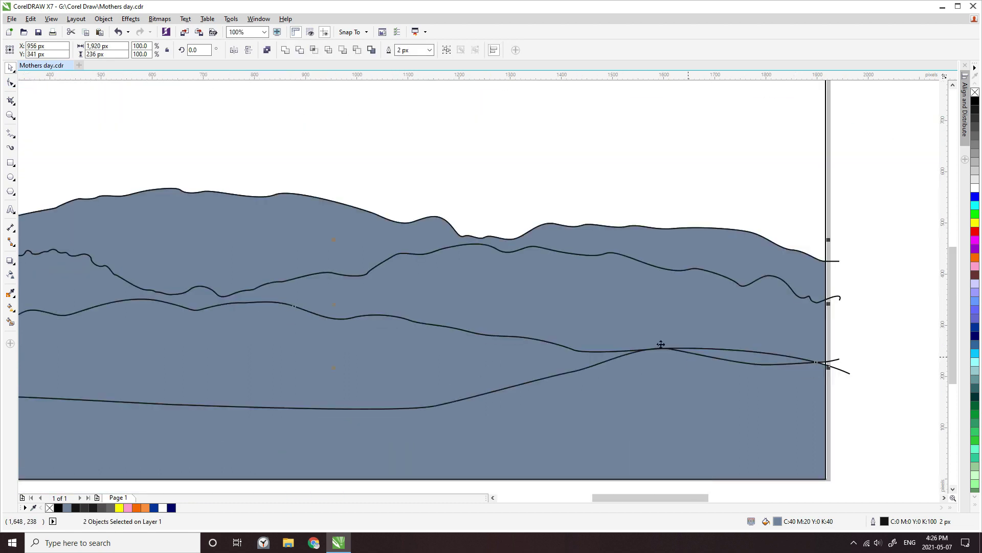
scroll(475, 286, "down", 1)
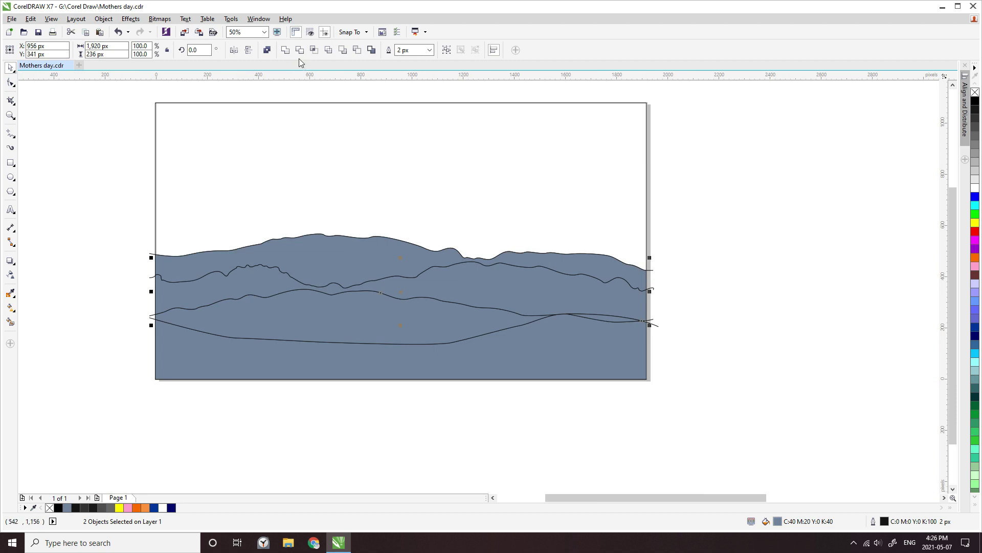
left_click(284, 52)
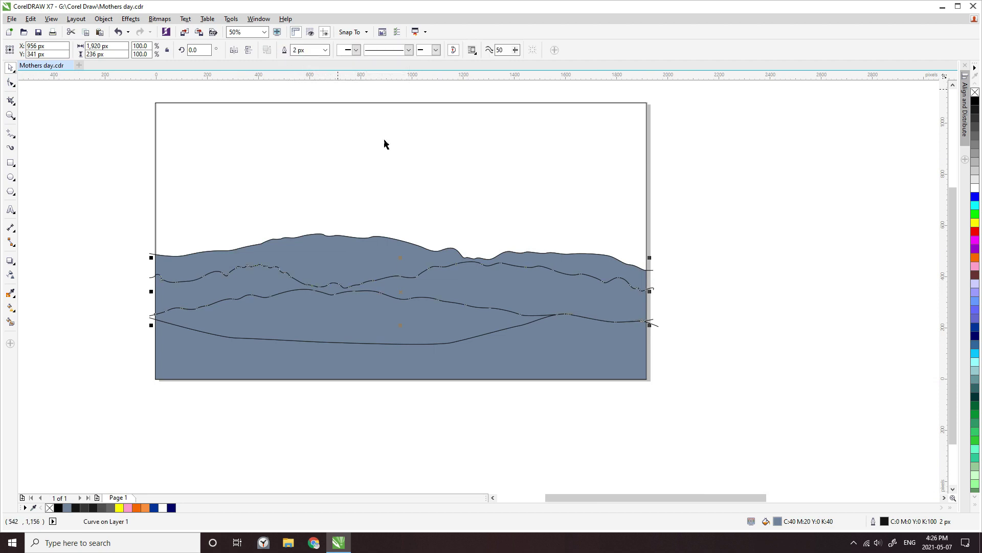
left_click(773, 380)
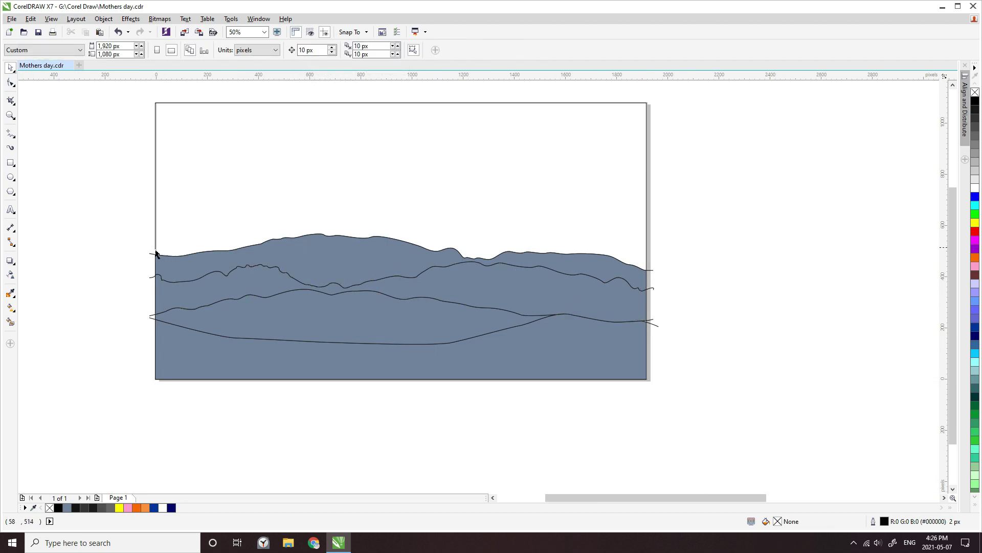
Step: Delete the group of four original hill lines, keeping the filled hill shapes
scroll(121, 259, "up", 1)
scroll(171, 261, "up", 1)
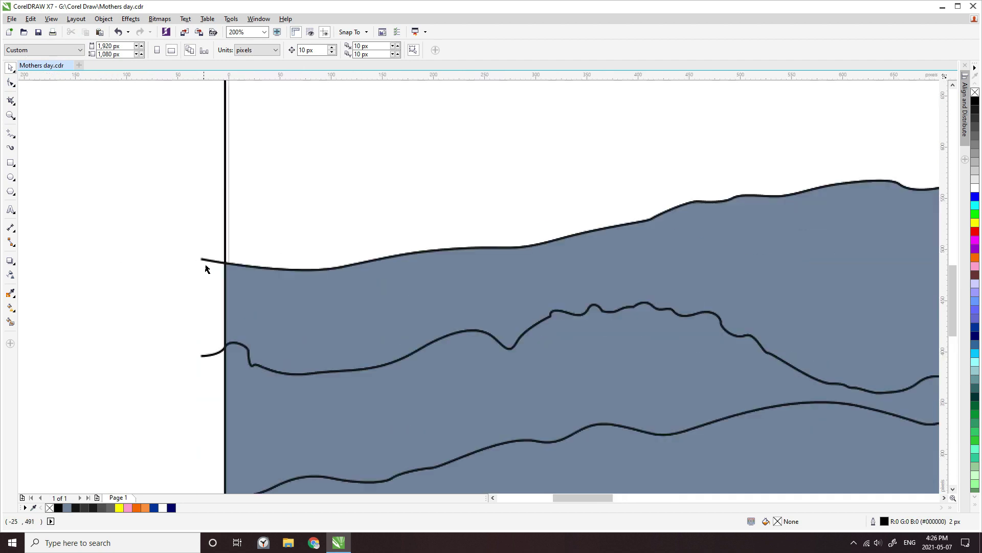
left_click(210, 263)
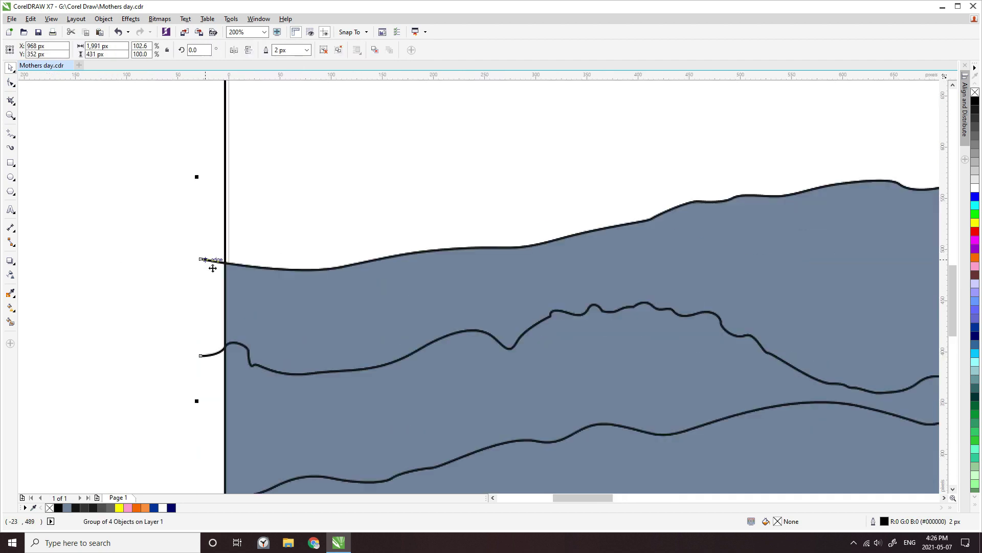
left_click(169, 268)
scroll(169, 268, "down", 2)
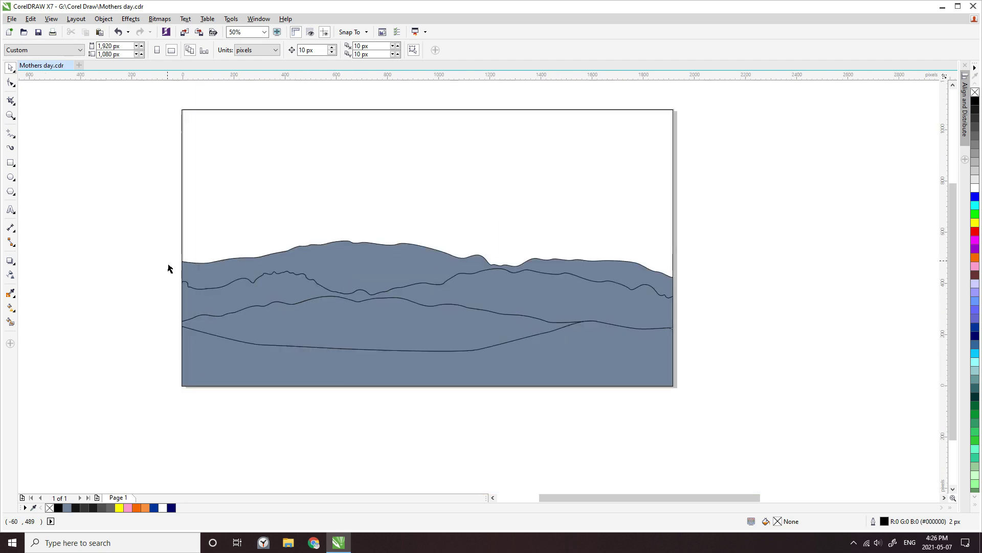
Step: Fill the front hill with black and the hill directly behind it with very dark grey #1A1A1A
left_click(428, 372)
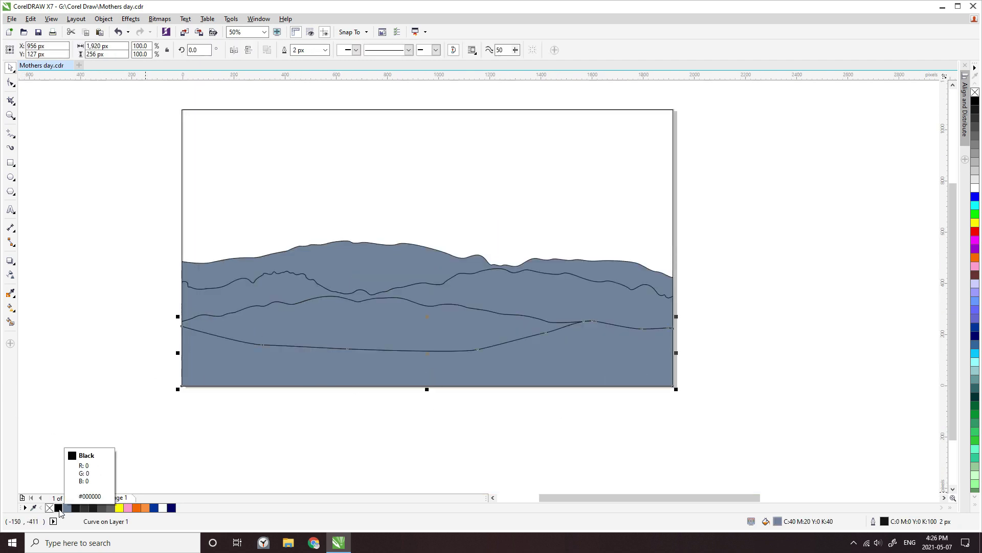
left_click(59, 507)
left_click(391, 325)
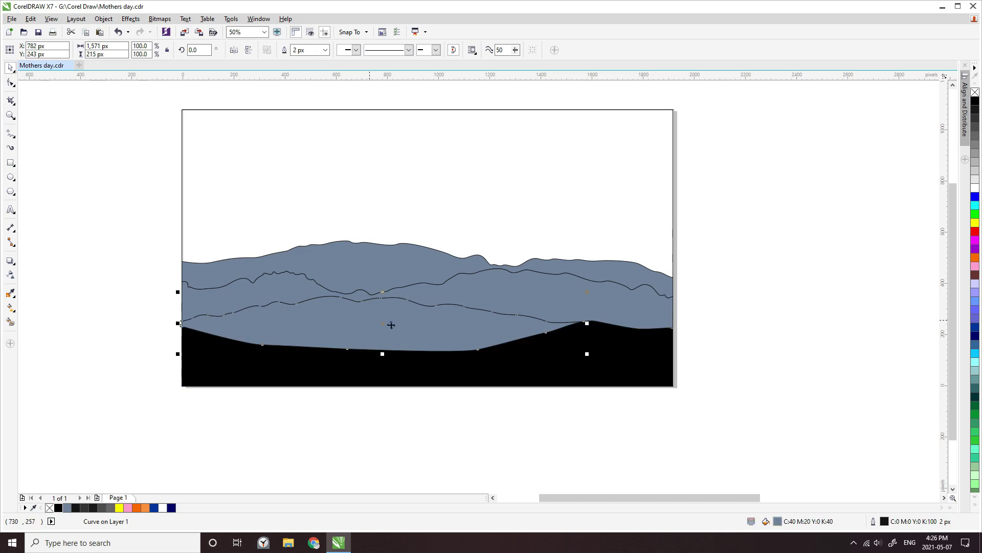
left_click(976, 110)
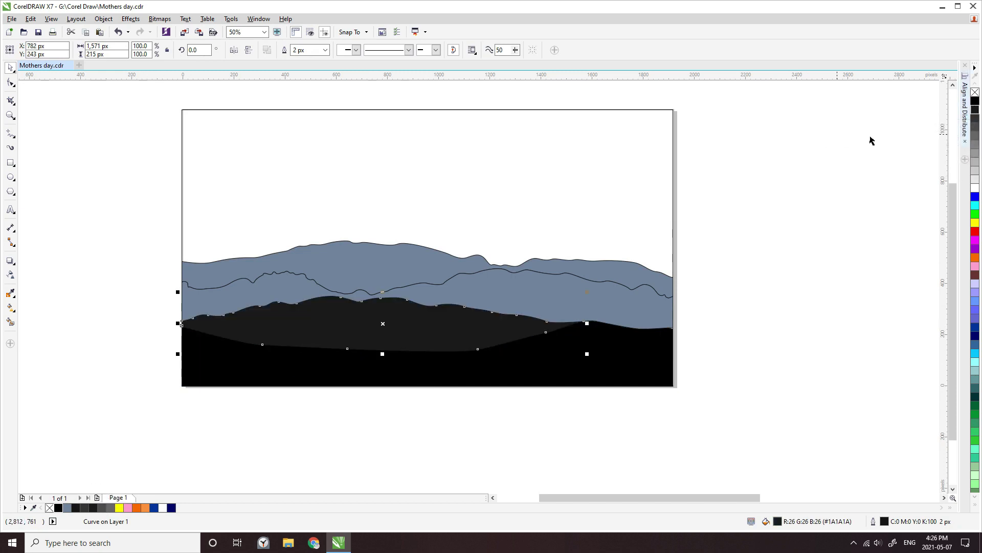
Step: Fill the third hill from the front with dark grey and the rearmost hill with medium grey
left_click(559, 310)
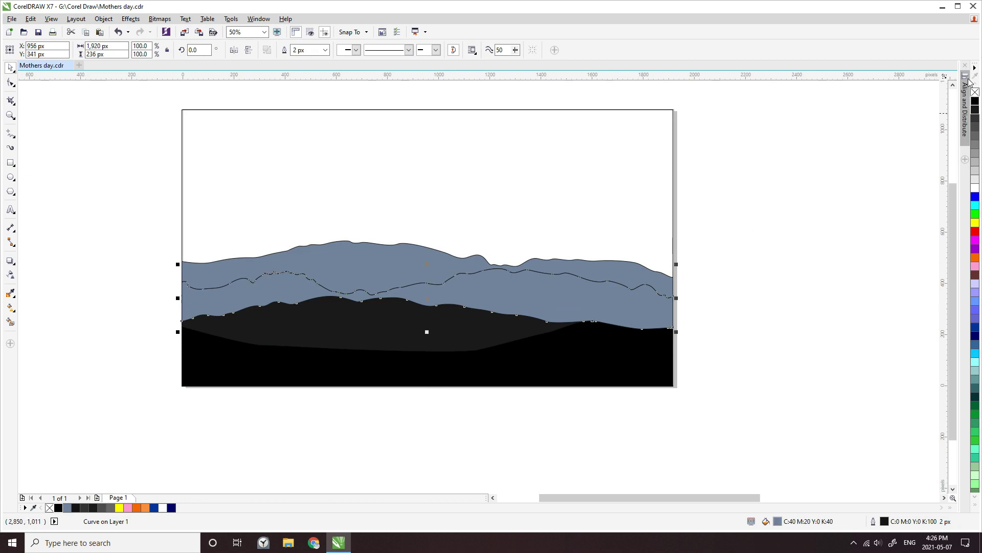
left_click(976, 123)
left_click(386, 279)
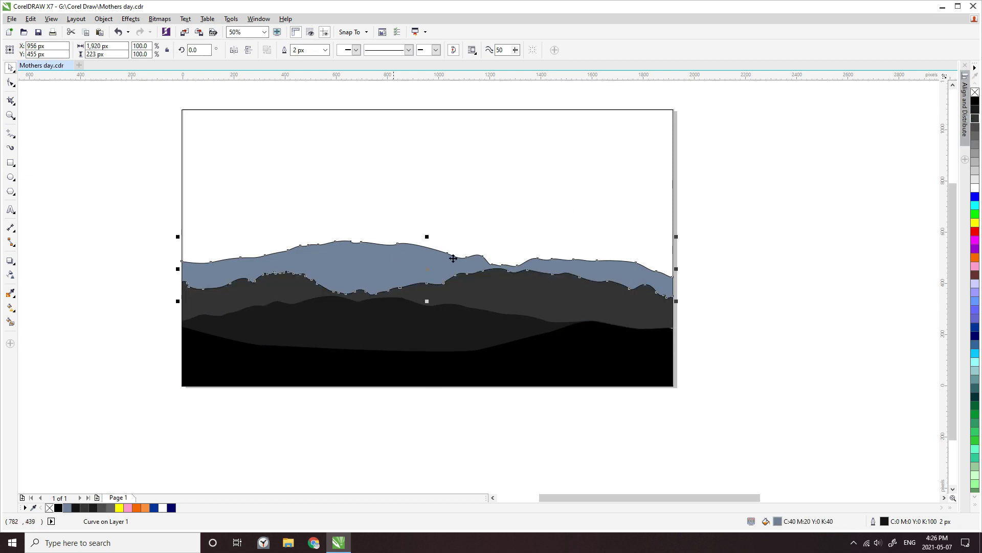
left_click(976, 136)
left_click(217, 465)
scroll(571, 338, "up", 2)
scroll(568, 338, "down", 2)
Step: Apply a vertical fountain fill to the second hill from the front, dark above to lighter below, and adjust its start and midpoint
left_click(461, 338)
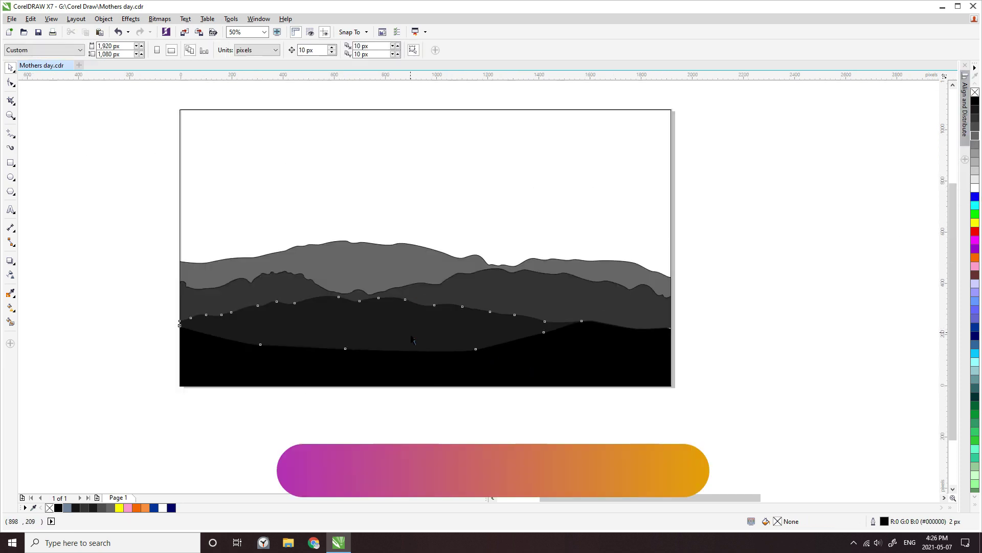
left_click(11, 308)
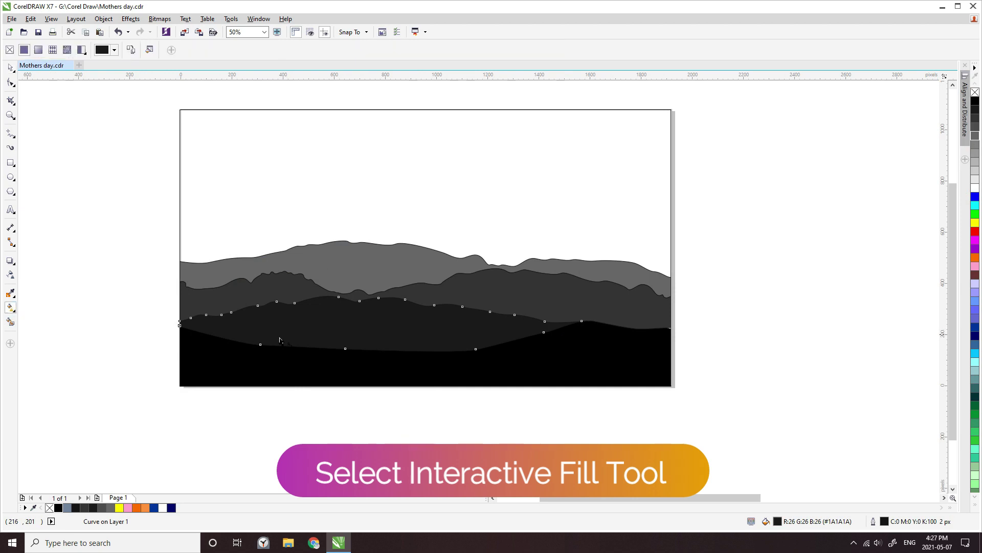
left_click_drag(367, 314, 365, 475)
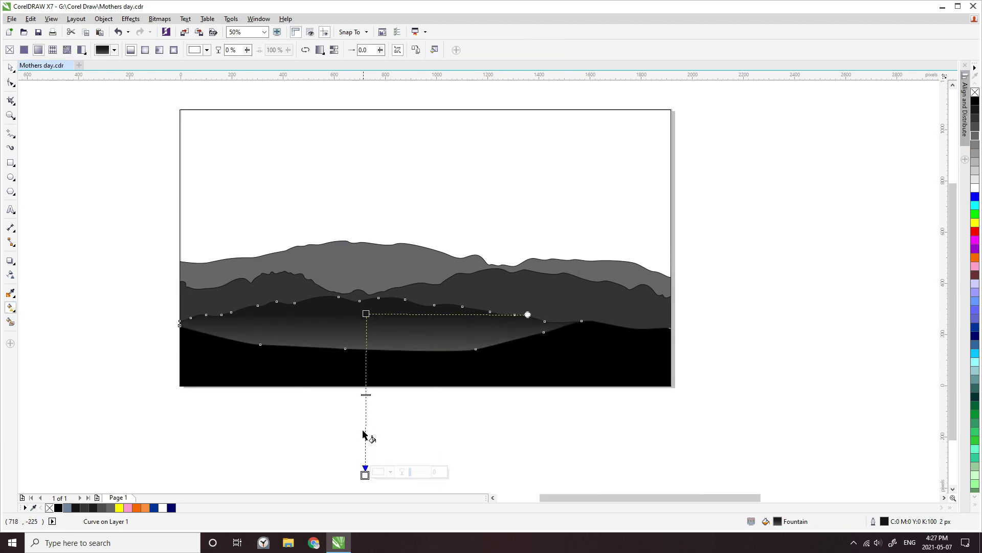
left_click_drag(366, 394, 371, 440)
left_click_drag(366, 313, 365, 320)
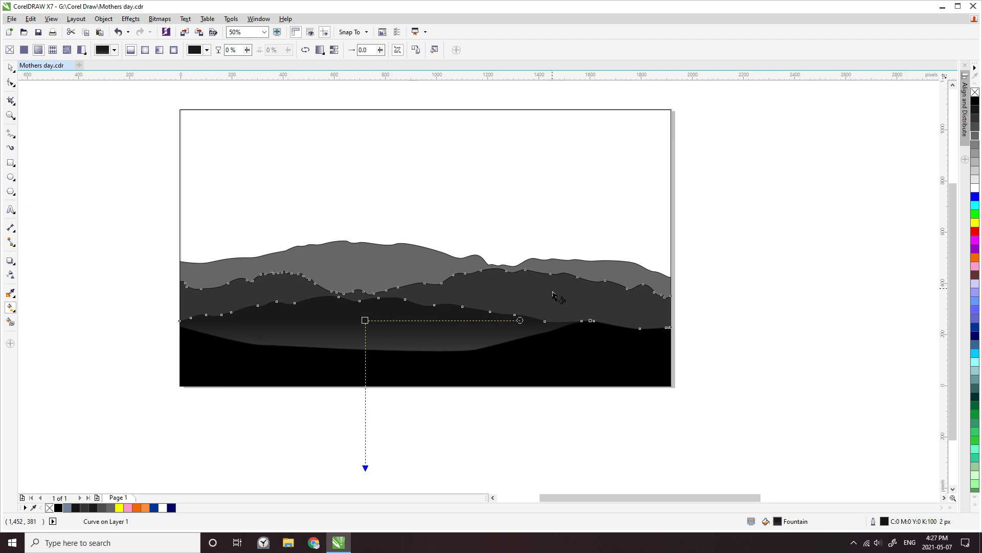
Step: Give the third hill from the front a matching vertical fountain fill, lowering its start, midpoint and end for a subtle fade
left_click(527, 304)
left_click_drag(518, 293, 520, 466)
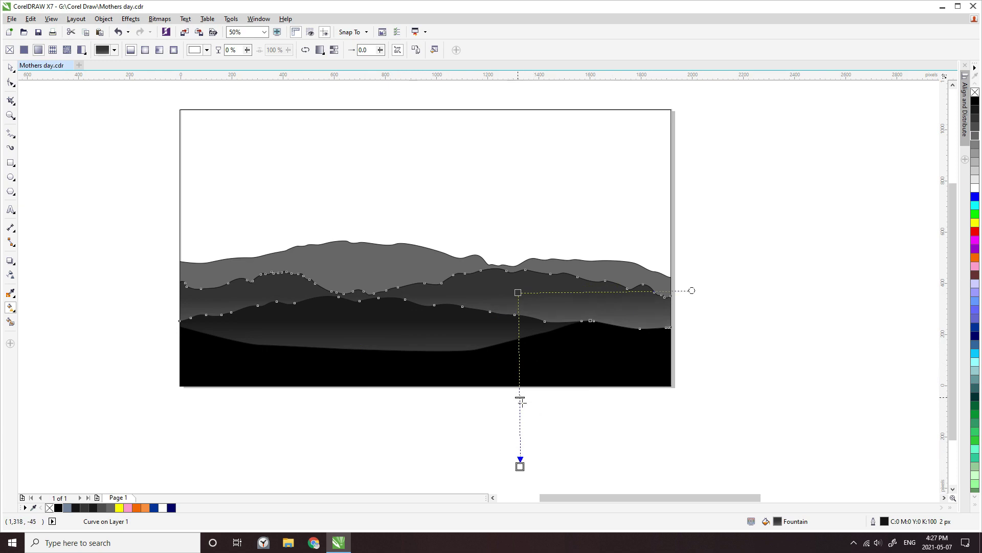
left_click_drag(520, 401, 520, 420)
left_click_drag(521, 467, 518, 490)
left_click(516, 294)
left_click_drag(518, 293, 513, 290)
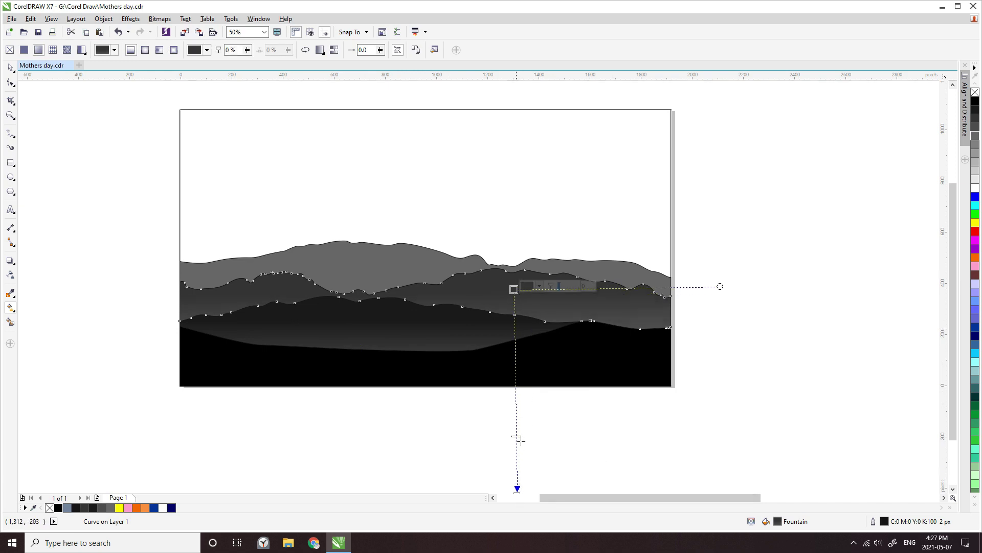
left_click_drag(516, 436, 517, 457)
left_click_drag(516, 295, 515, 304)
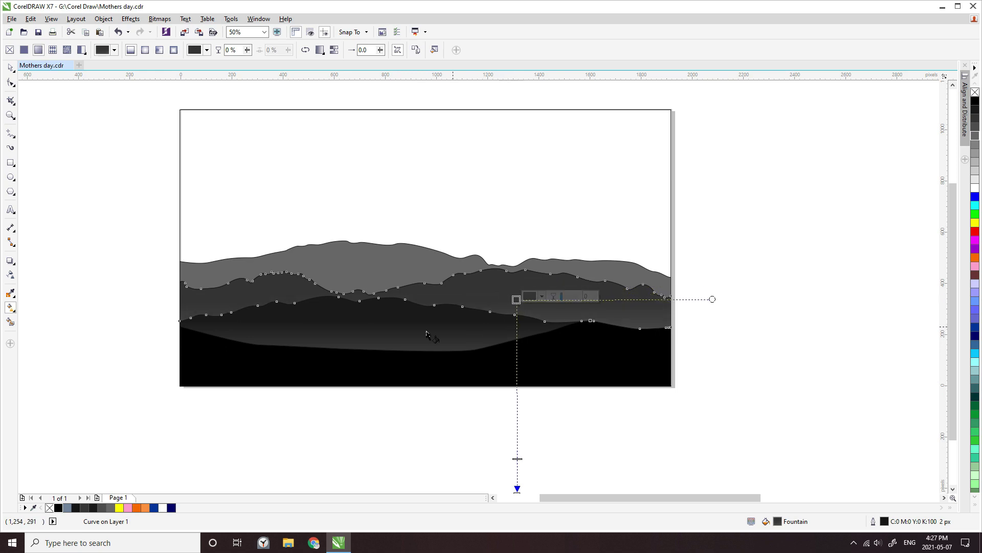
Step: Extend the second hill's gradient farther down below the page to soften its fade
left_click(408, 362)
left_click_drag(365, 475, 365, 491)
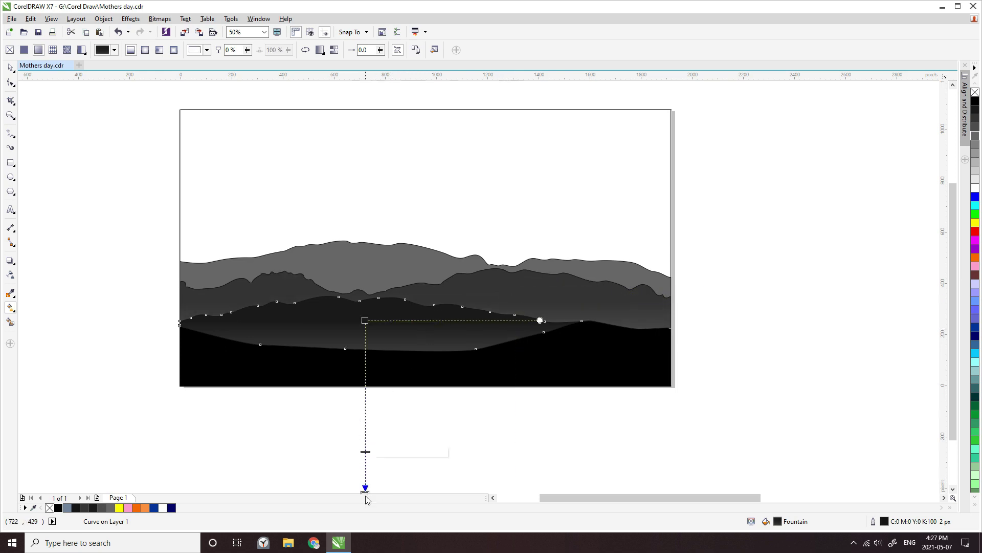
left_click(364, 279)
left_click(597, 143)
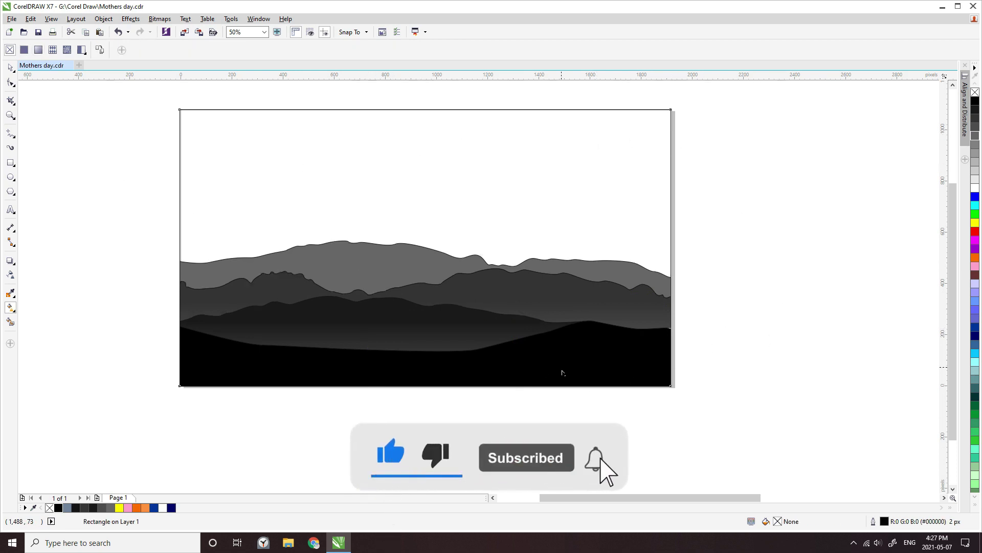
Step: Remove the rearmost hill's outline and extend the third hill's gradient straight down to well below the page
left_click(211, 275)
right_click(49, 507)
left_click_drag(516, 299, 517, 488)
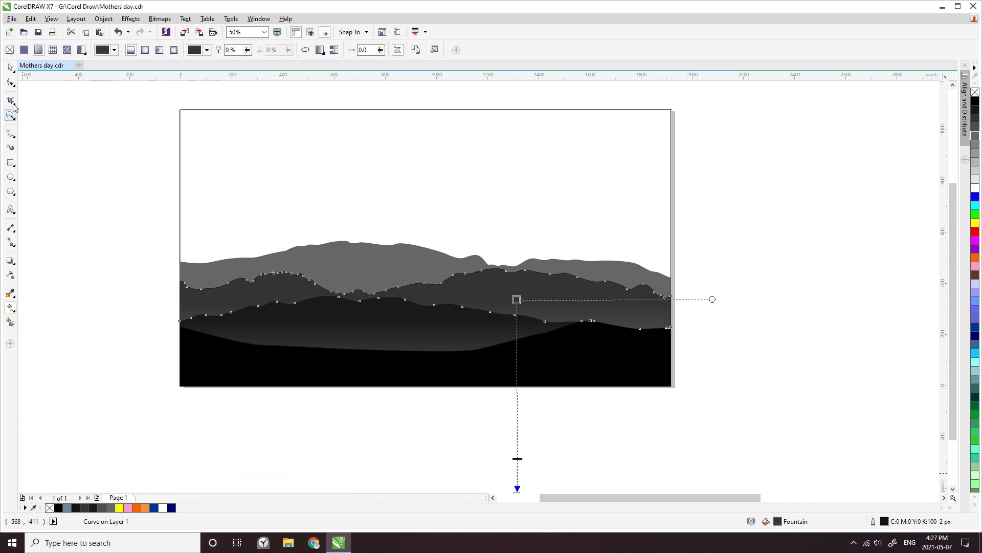
Step: Remove the outlines from the second hill and the front hill
left_click(10, 67)
left_click(277, 332)
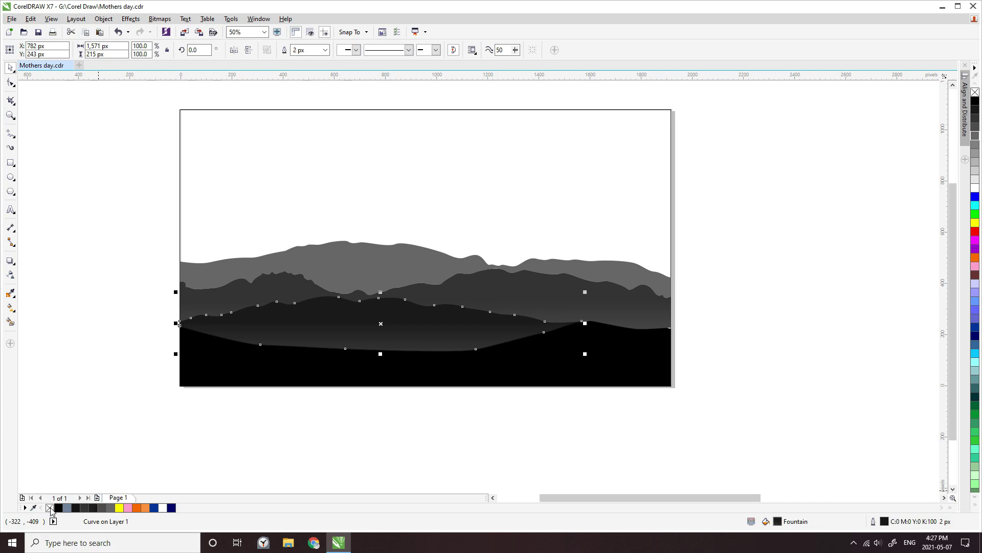
left_click(543, 379)
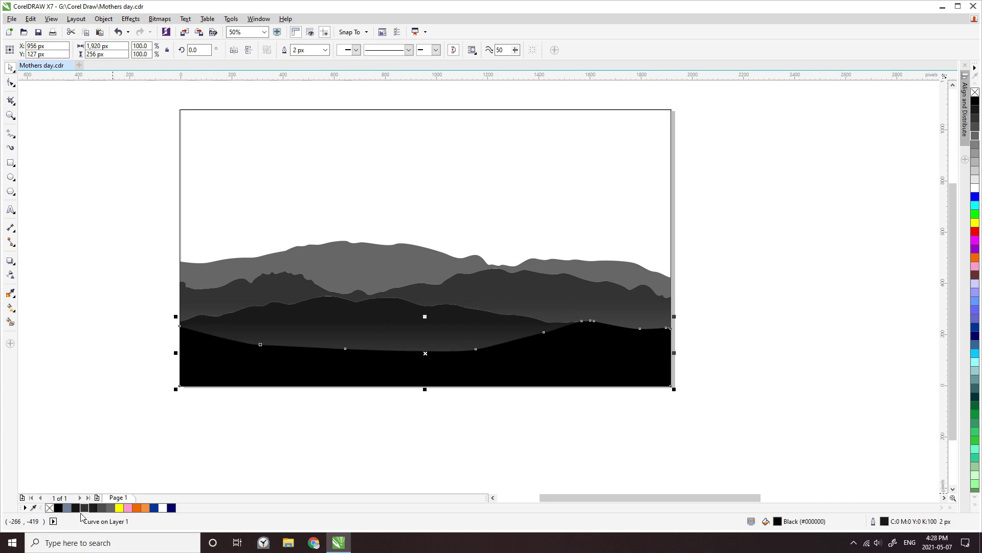
key("Escape")
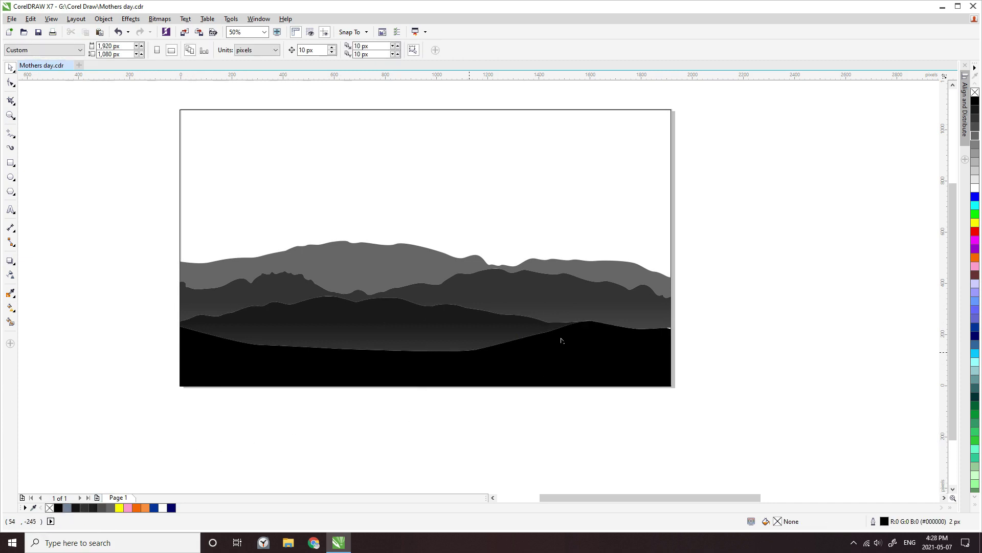
scroll(571, 344, "up", 1)
scroll(679, 383, "down", 1)
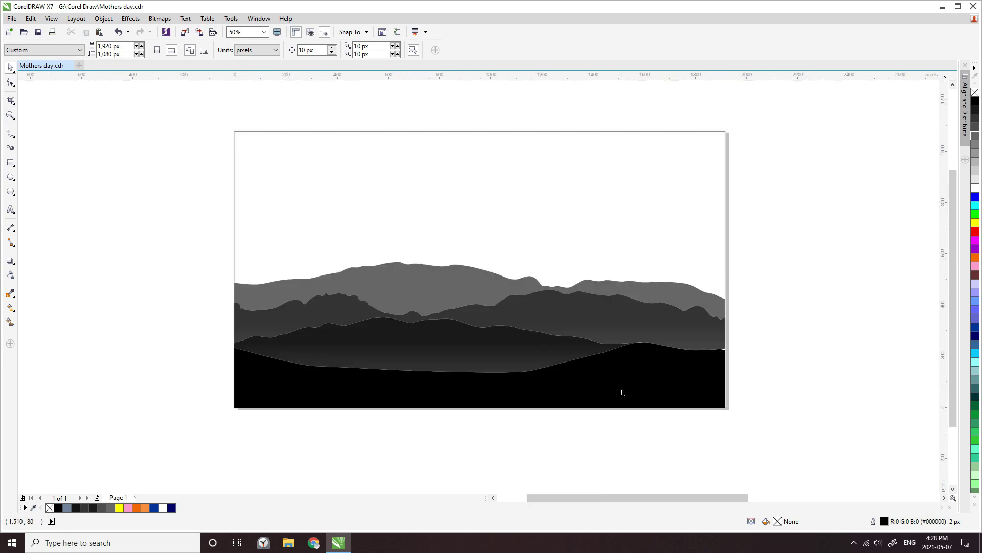
Step: Outline the front hill in black and the third hill from the front in dark grey (#4D4D4D)
left_click(581, 399)
key("Tab")
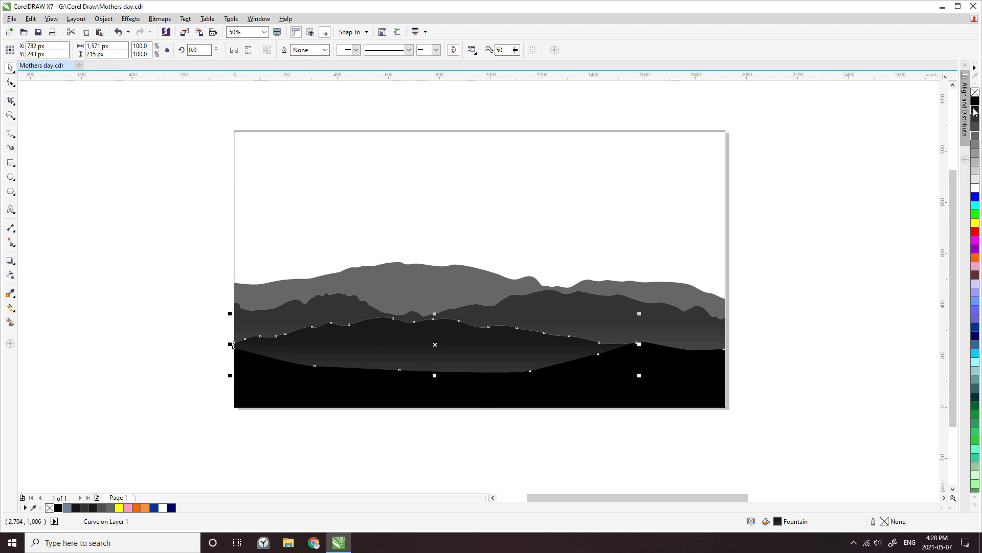
left_click(586, 315)
right_click(976, 127)
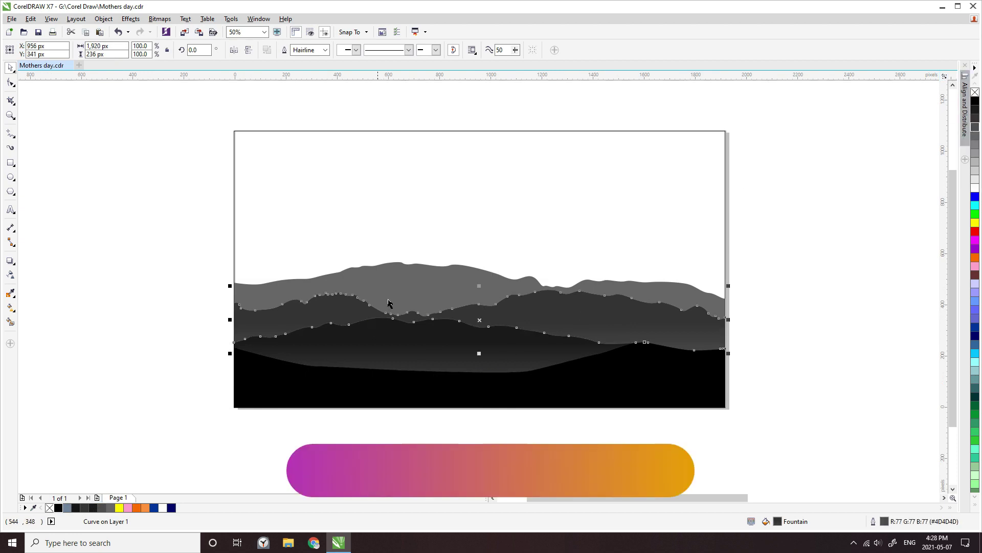
left_click(553, 432)
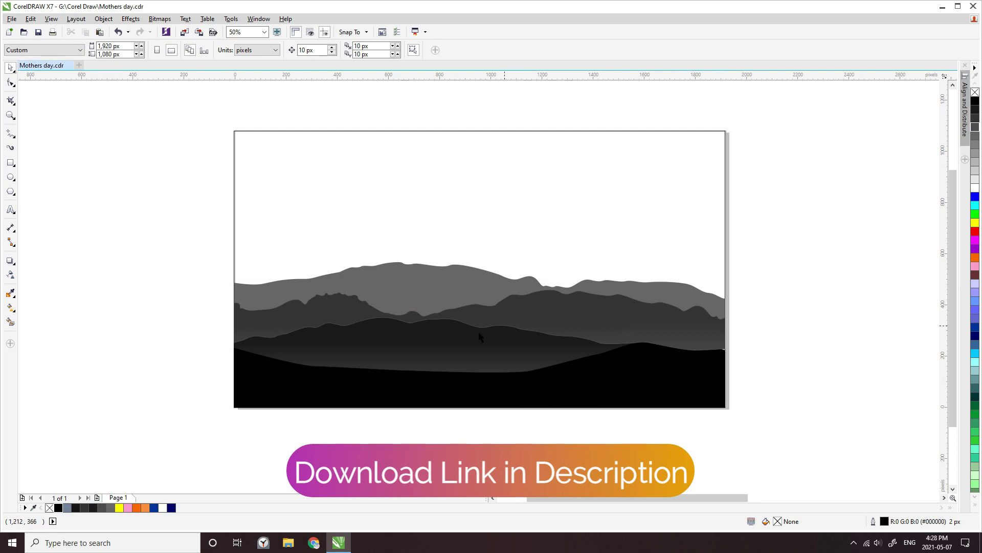
scroll(478, 331, "up", 2)
scroll(364, 237, "down", 2)
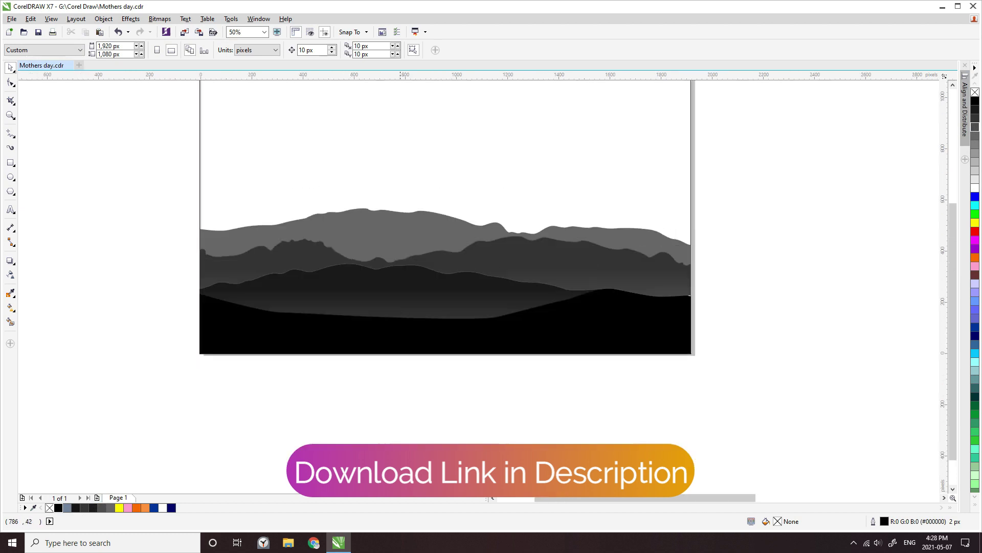
Step: Place the mother-and-daughter silhouette over the landscape near the page centre and bring it to the front
left_click(358, 338)
scroll(356, 381, "down", 2)
scroll(460, 344, "down", 2)
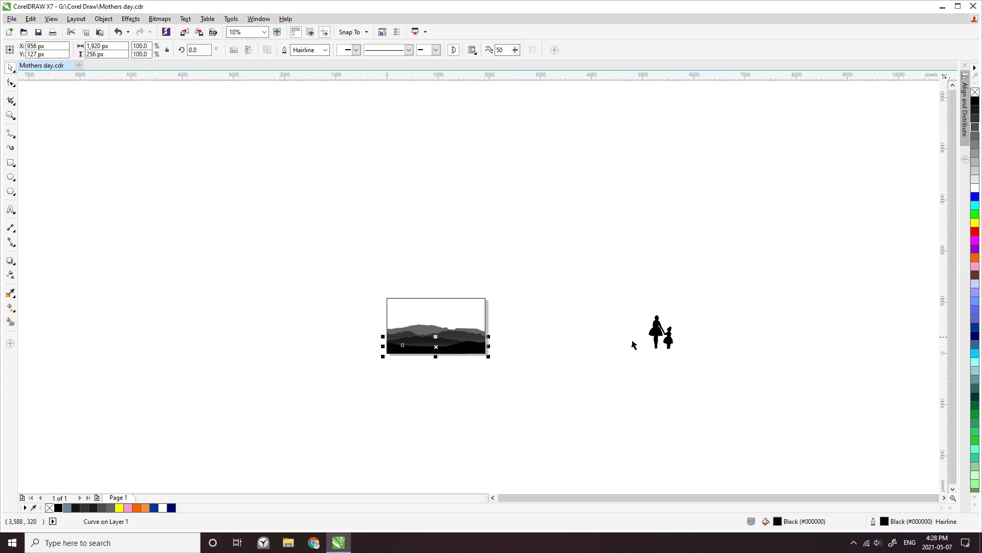
left_click_drag(664, 333, 435, 333)
scroll(434, 333, "up", 4)
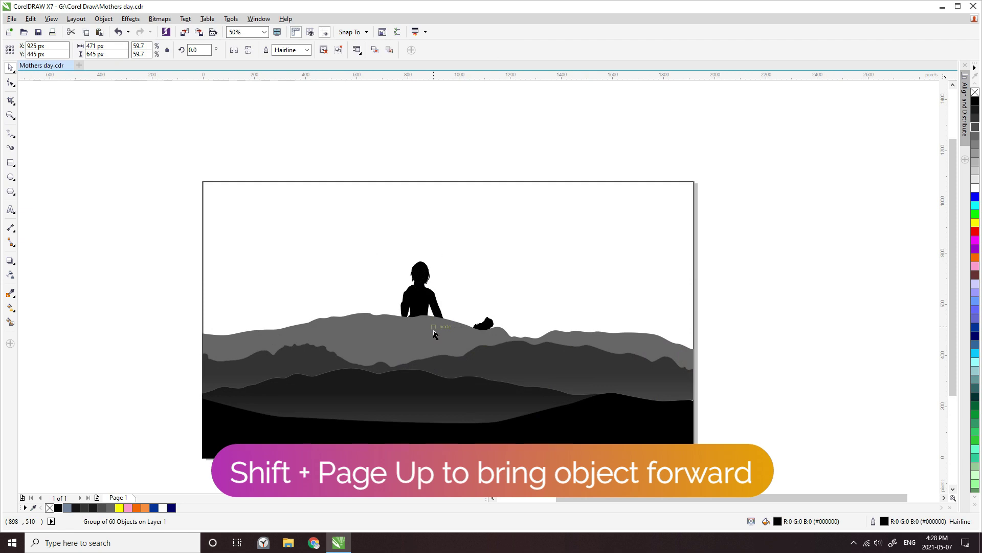
key("shift+Page_Up")
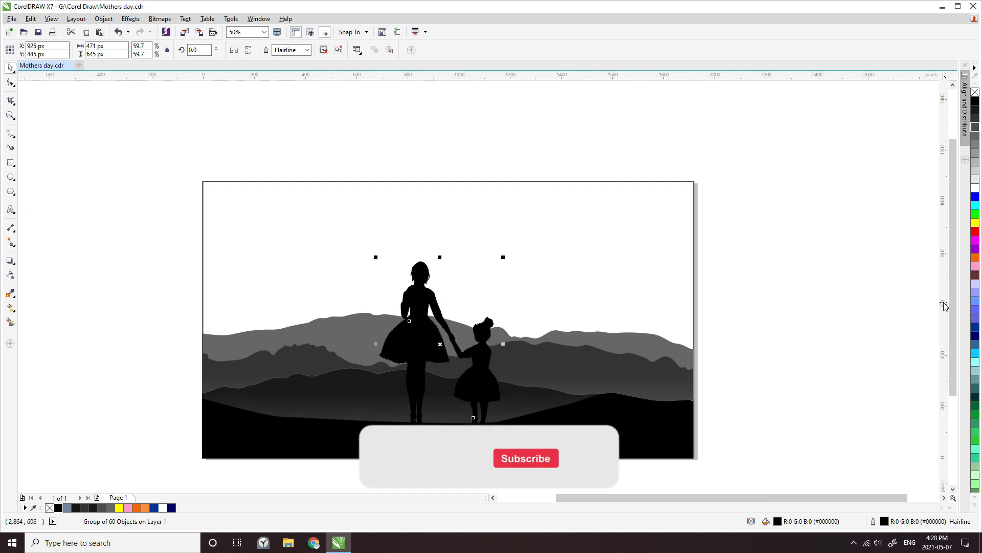
Step: Shift the mother-and-daughter silhouette slightly to the left, keeping the feet on the front hill
left_click_drag(416, 346, 398, 346)
left_click(815, 329)
scroll(435, 307, "up", 4)
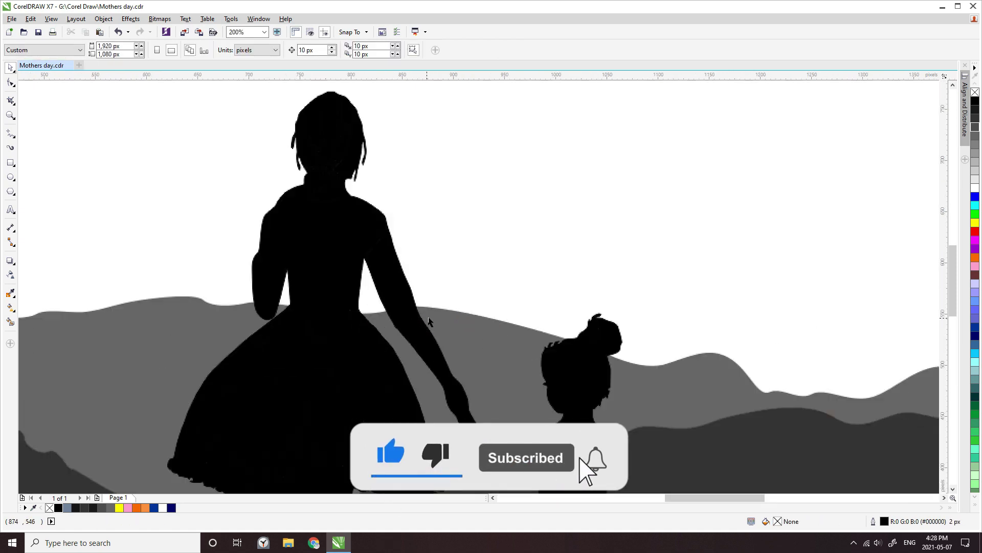
scroll(500, 221, "down", 2)
scroll(507, 210, "down", 2)
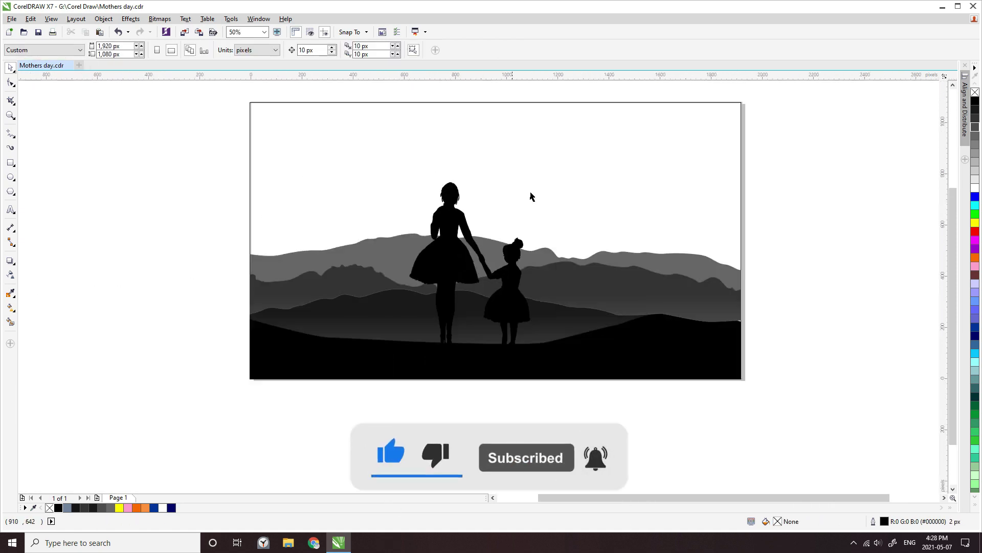
Step: Fill the page-sized background rectangle behind the hills with Navy Blue (#003399)
left_click(602, 208)
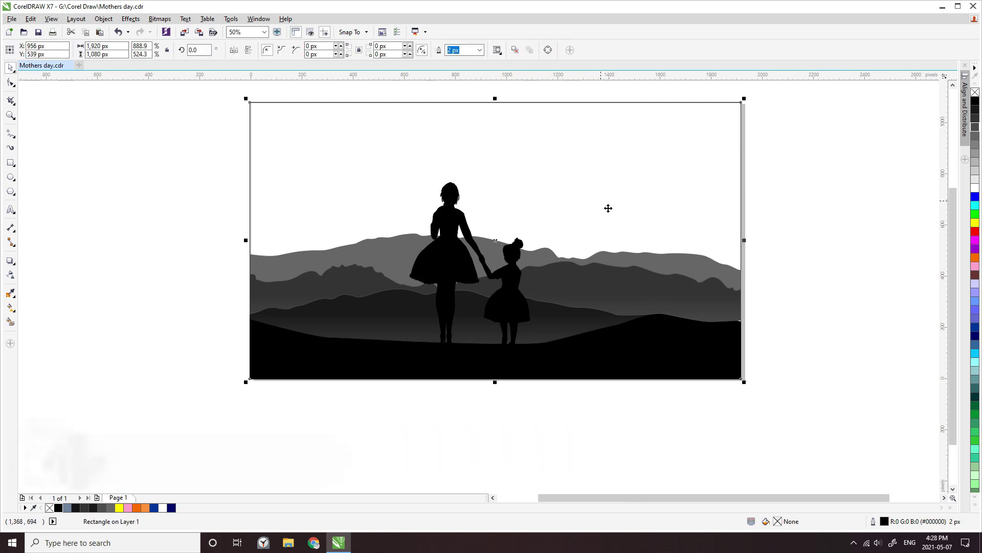
left_click(154, 507)
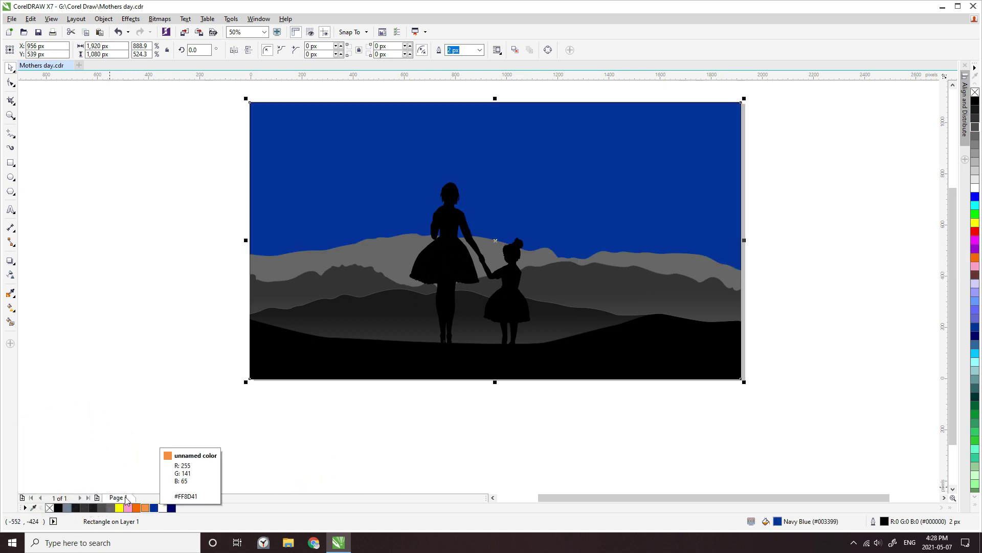
left_click(132, 377)
scroll(239, 403, "down", 1)
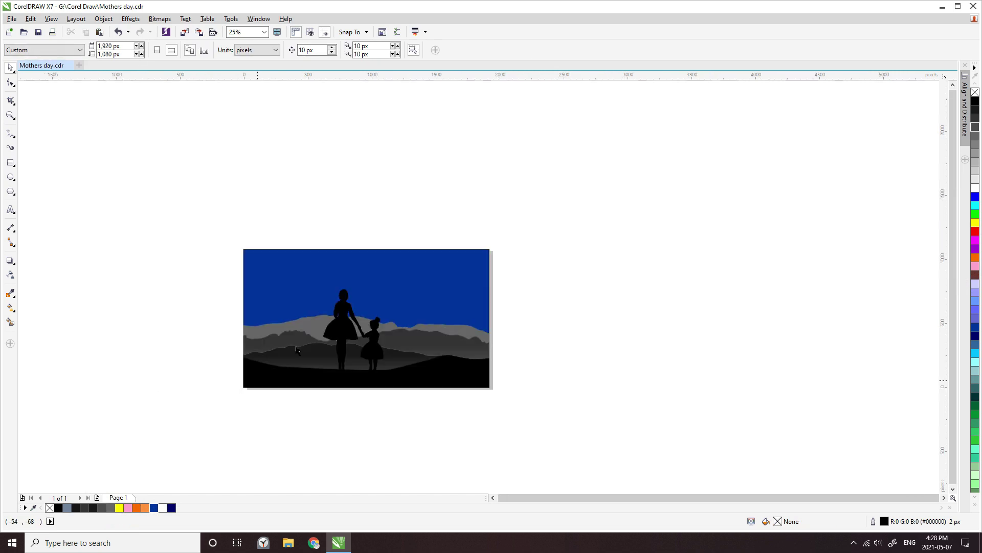
scroll(359, 262, "up", 1)
scroll(509, 262, "down", 1)
scroll(495, 267, "up", 1)
scroll(512, 290, "down", 1)
scroll(508, 344, "up", 1)
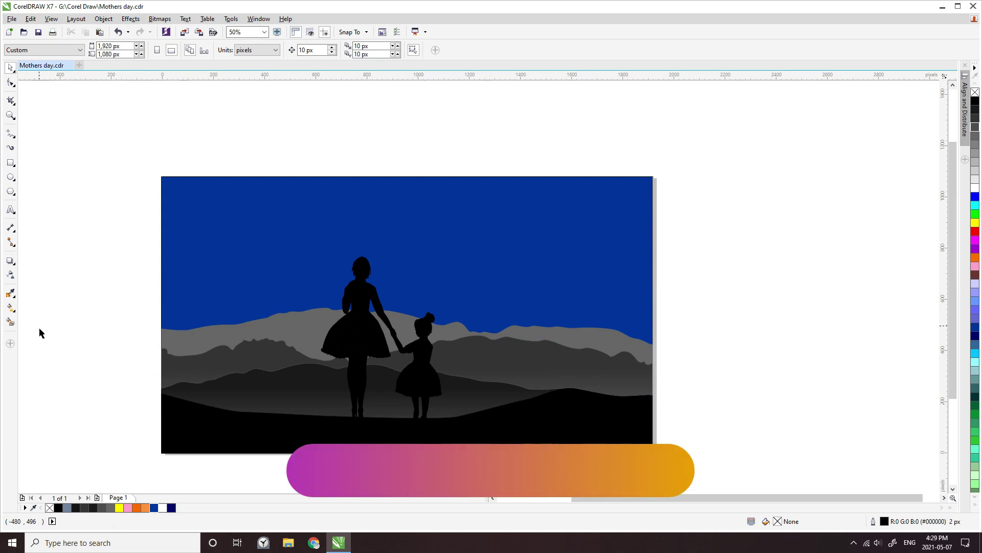
Step: Spray a horizontal row of grass across the upper page edge with the Artistic Media Sprayer, using a grass spraylist from Plants
left_click(11, 148)
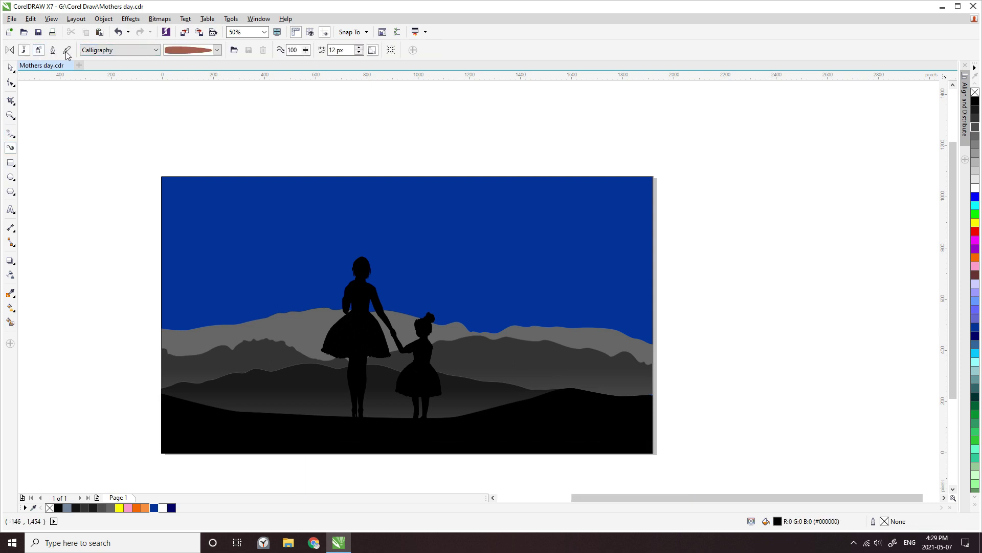
left_click(93, 49)
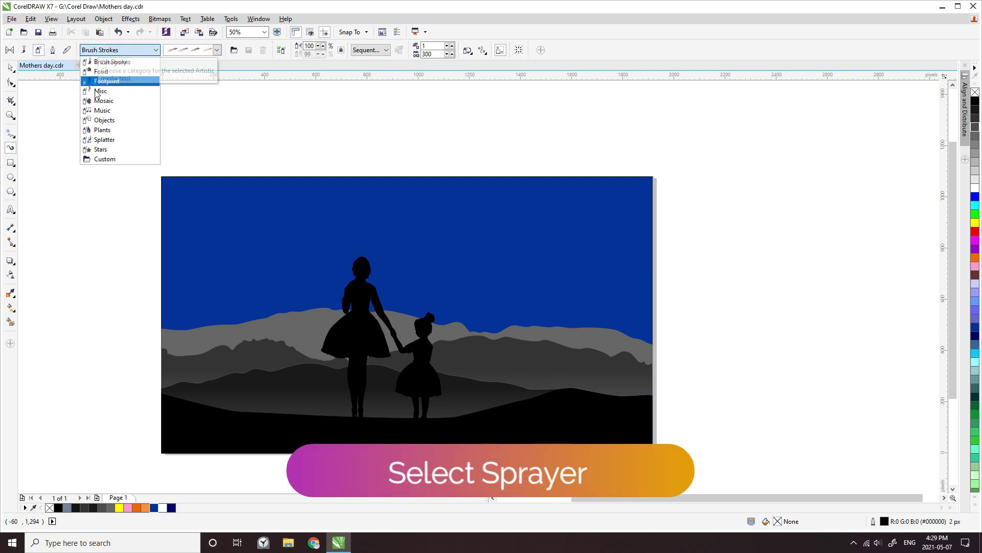
left_click(106, 134)
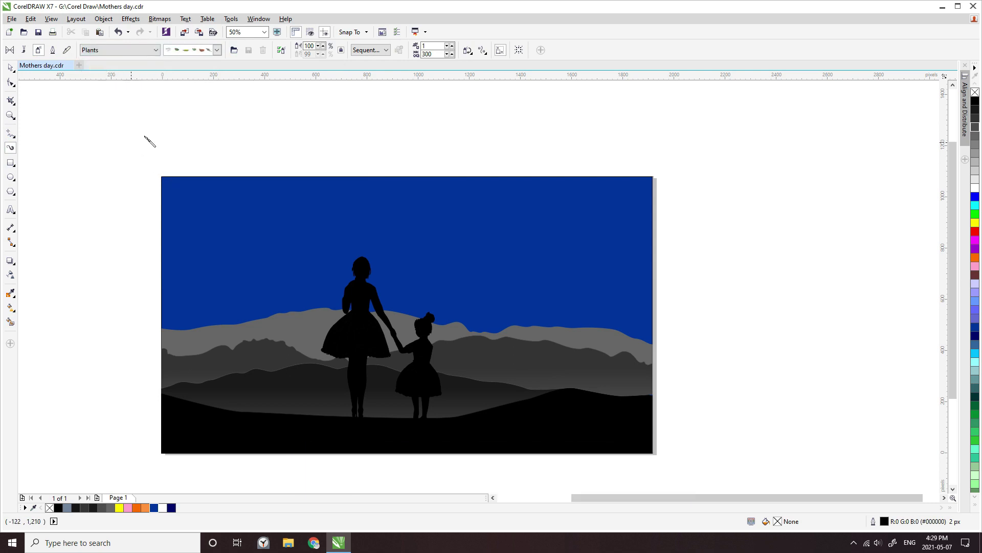
left_click(217, 50)
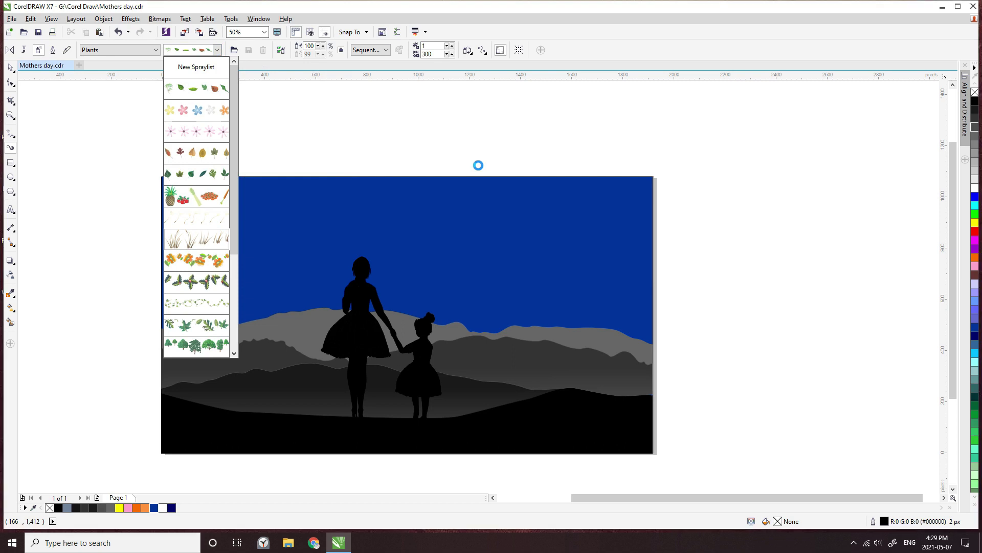
left_click_drag(263, 150, 582, 145)
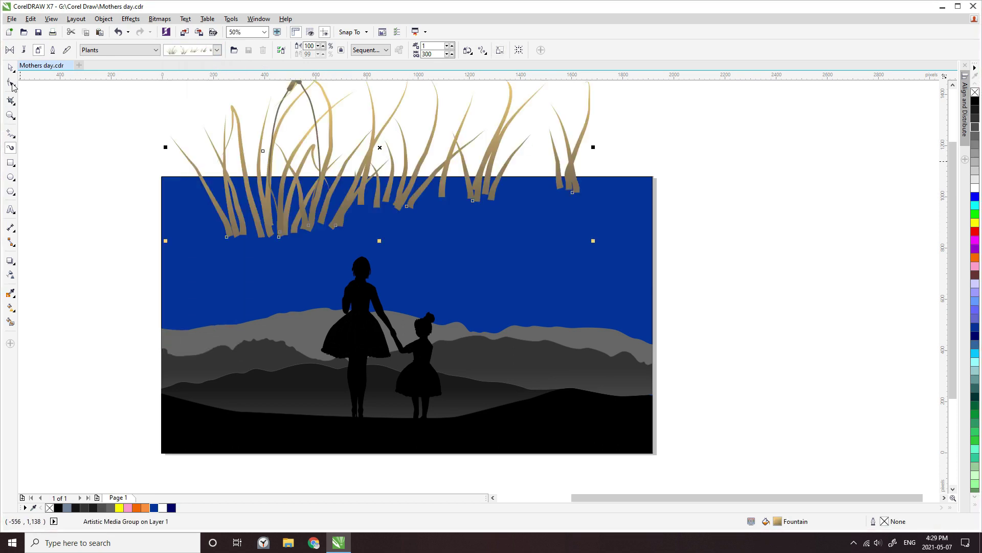
Step: Move the sprayed grass toward the page's right edge and break its artistic media group apart
left_click(11, 67)
left_click_drag(328, 208, 694, 250)
right_click(713, 231)
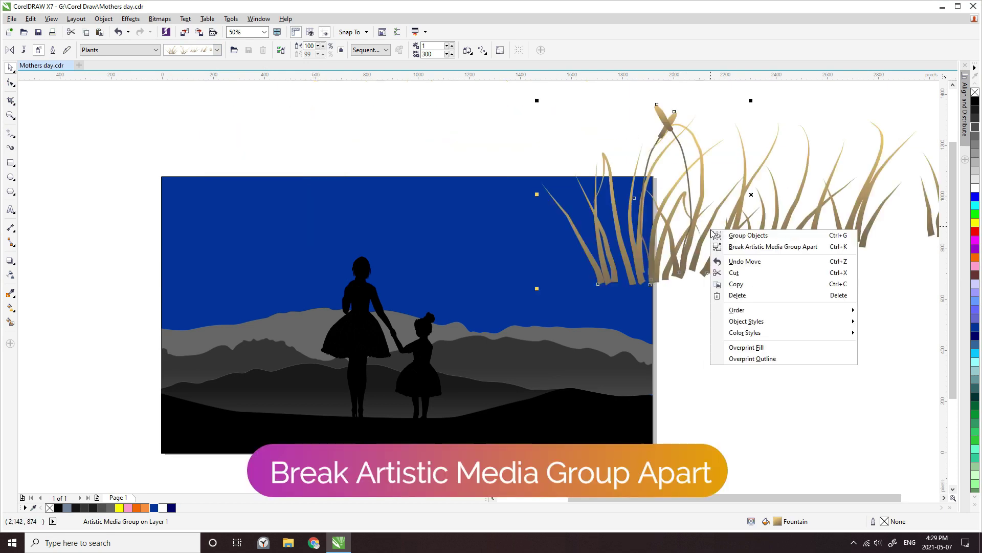
left_click(727, 247)
left_click(669, 285)
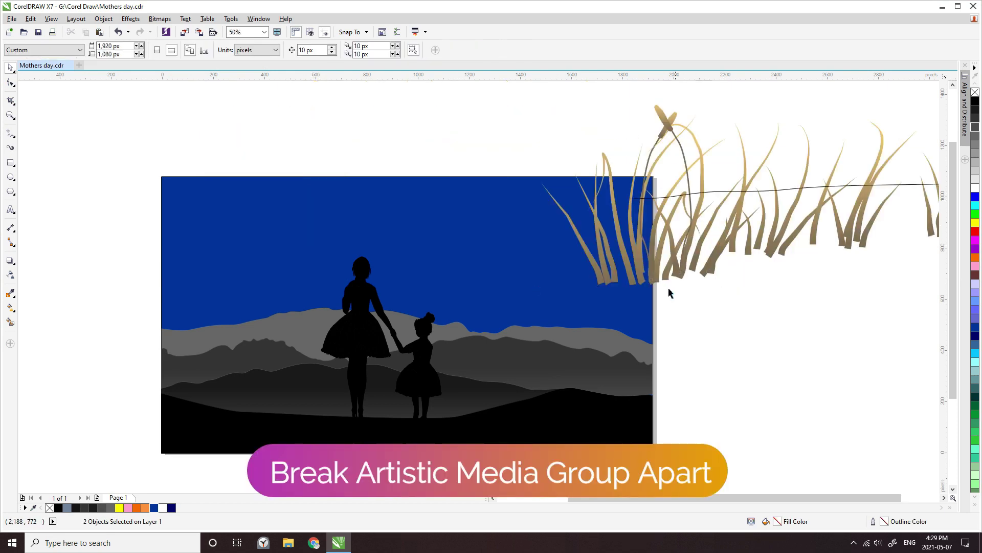
Step: Move the grass group down clear of its spray path and delete the leftover path line
left_click_drag(676, 260, 670, 336)
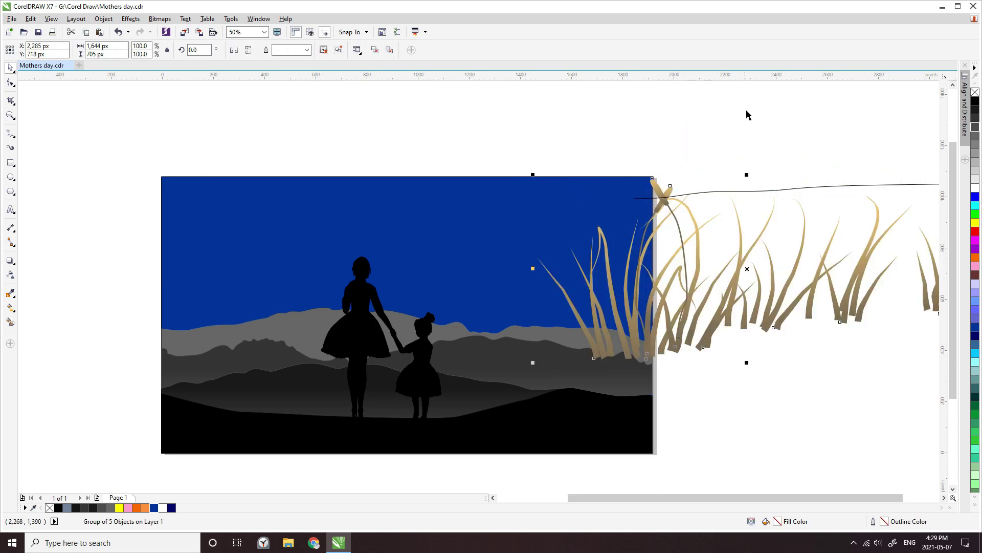
left_click(641, 149)
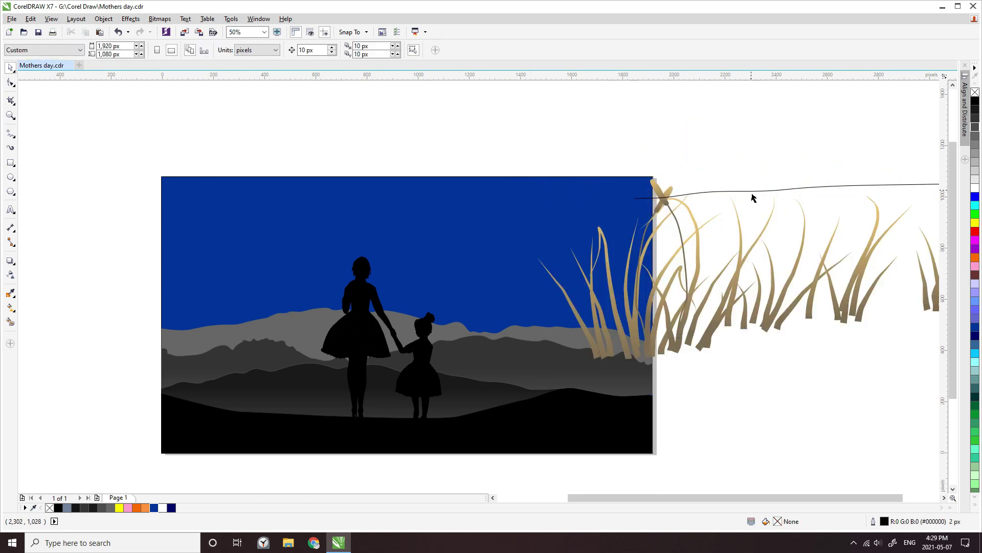
left_click(753, 199)
key("Delete")
Step: Scale the grass group down to about 910 × 390 px and position it on the front hill beside the daughter
left_click_drag(873, 256, 746, 259)
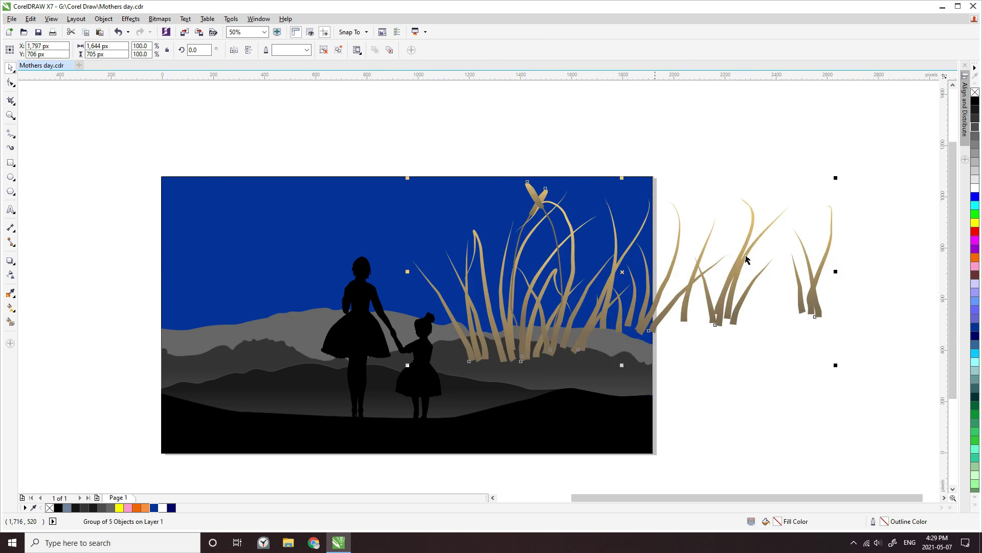
left_click_drag(843, 184, 655, 265)
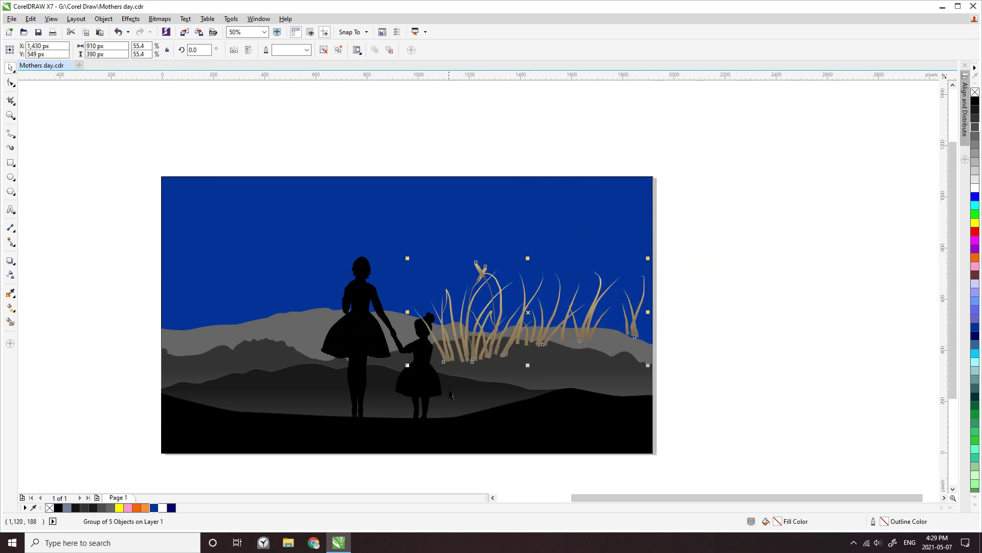
left_click_drag(488, 365, 496, 428)
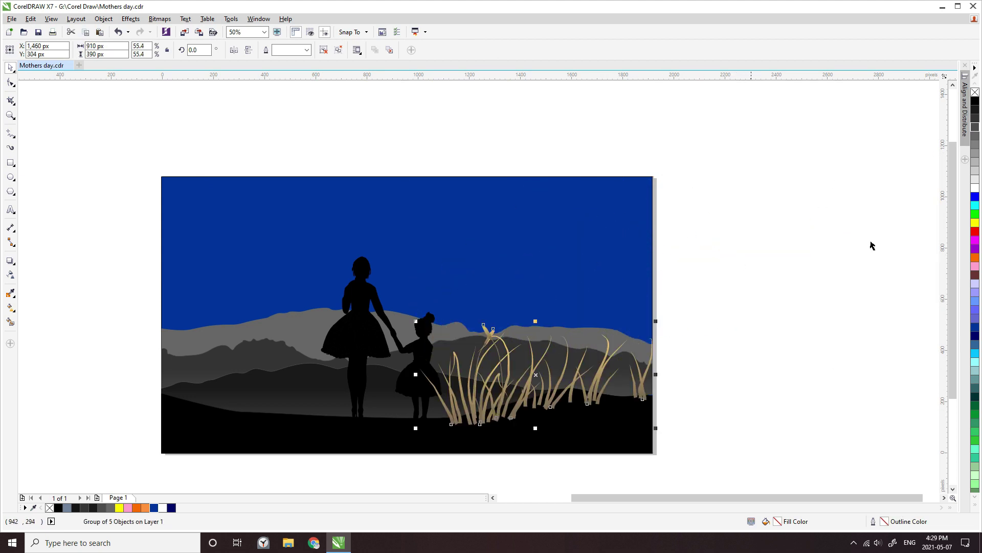
Step: Fill the grass group with black and scale it down to about 581 × 249 px
left_click(976, 105)
left_click_drag(662, 328, 624, 351)
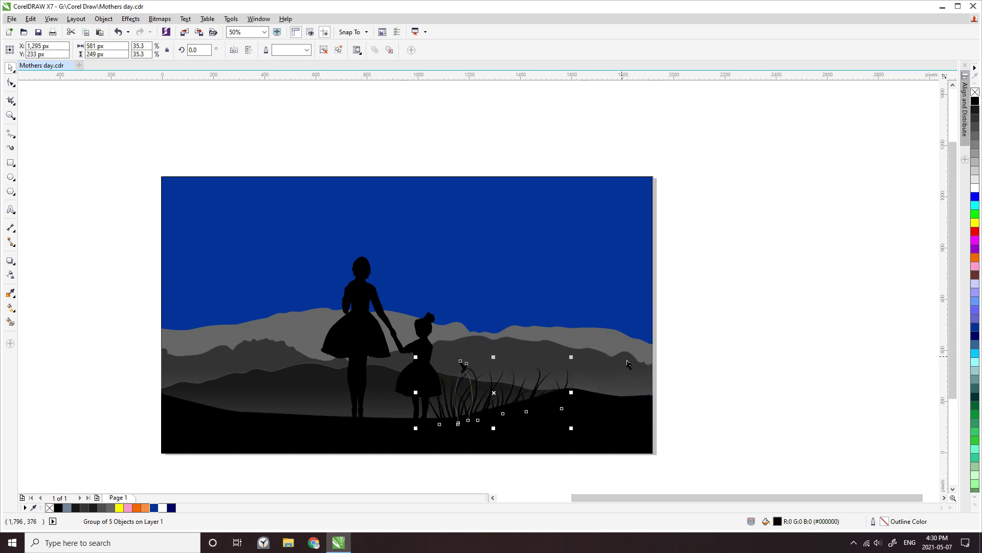
Step: Nudge the grass group 140 px to the right along the front hill's slope
key("Right")
key("Right")
key("Right")
key("Right")
key("Right")
key("Right")
key("Right")
key("Right")
key("Right")
key("Right")
key("Right")
key("Right")
key("Right")
key("Right")
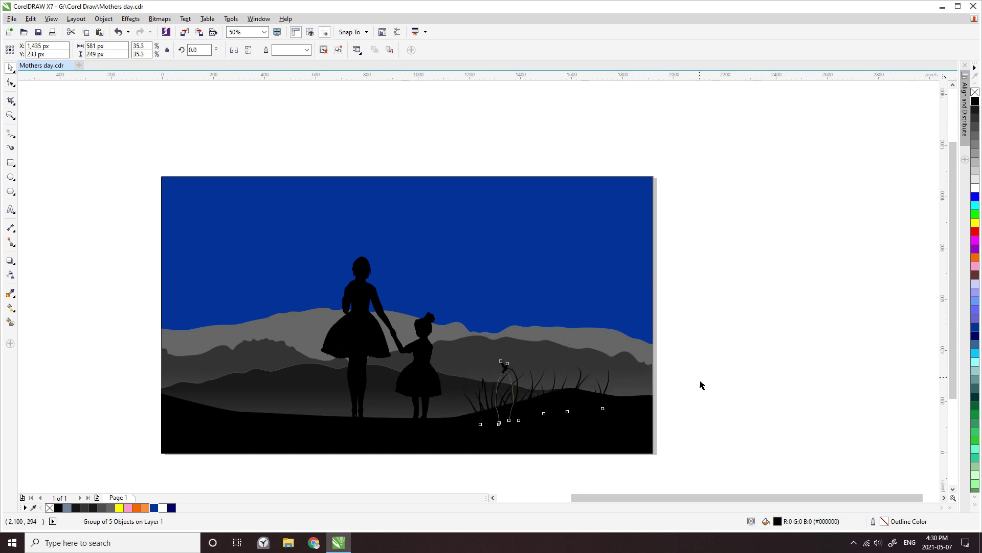
Step: Give the grass group's grey stems a black outline and shift the grass farther right on the front hill
key("Escape")
left_click(531, 393)
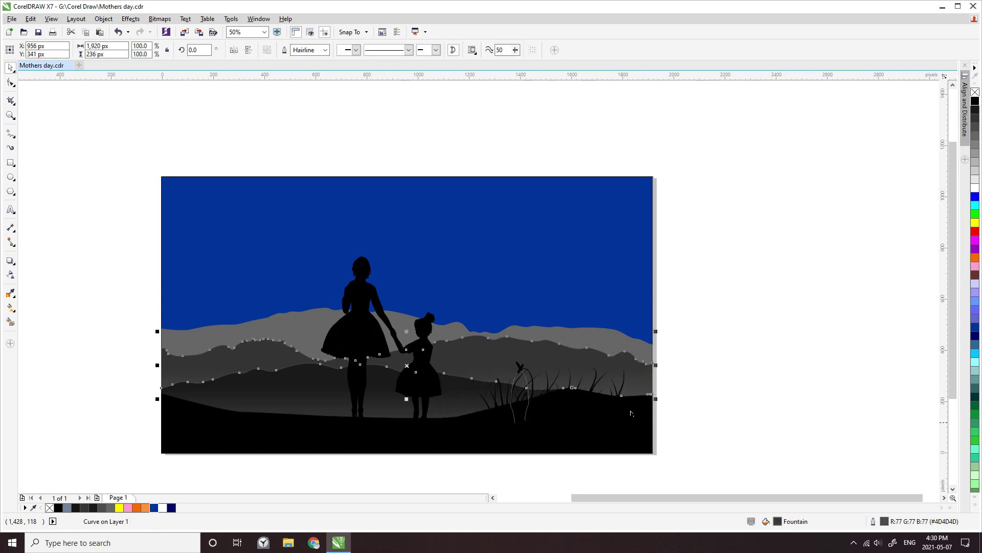
scroll(532, 393, "up", 4)
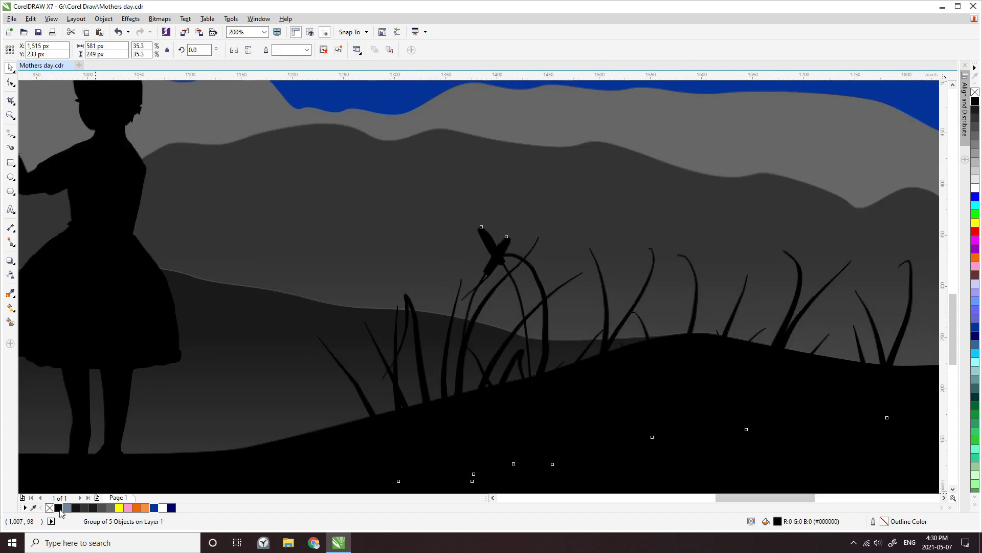
scroll(287, 271, "down", 2)
left_click_drag(422, 304, 462, 293)
scroll(462, 293, "down", 2)
key("Escape")
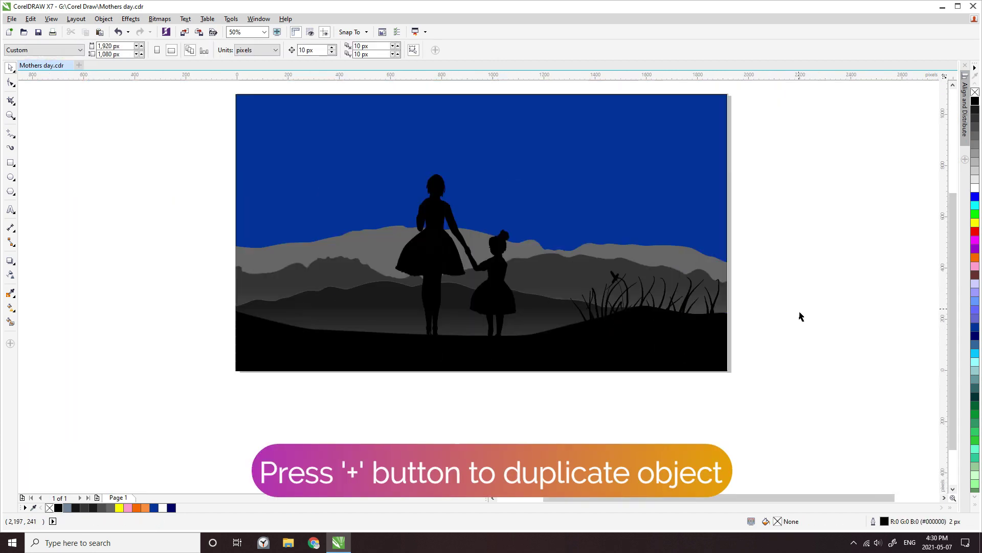
Step: Duplicate the grass group and place the copy on the front hill beside the mother's legs
left_click(628, 306)
scroll(625, 306, "up", 2)
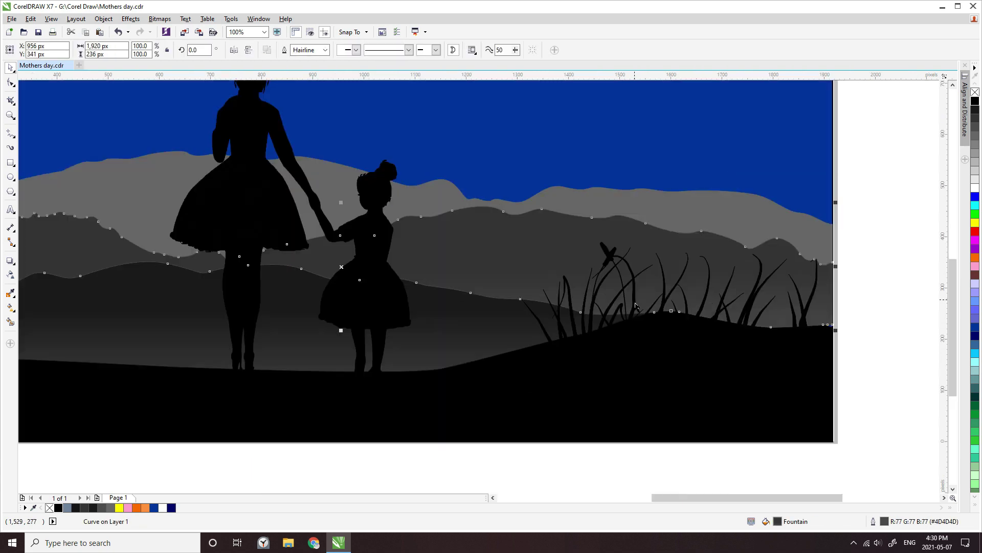
left_click(641, 307)
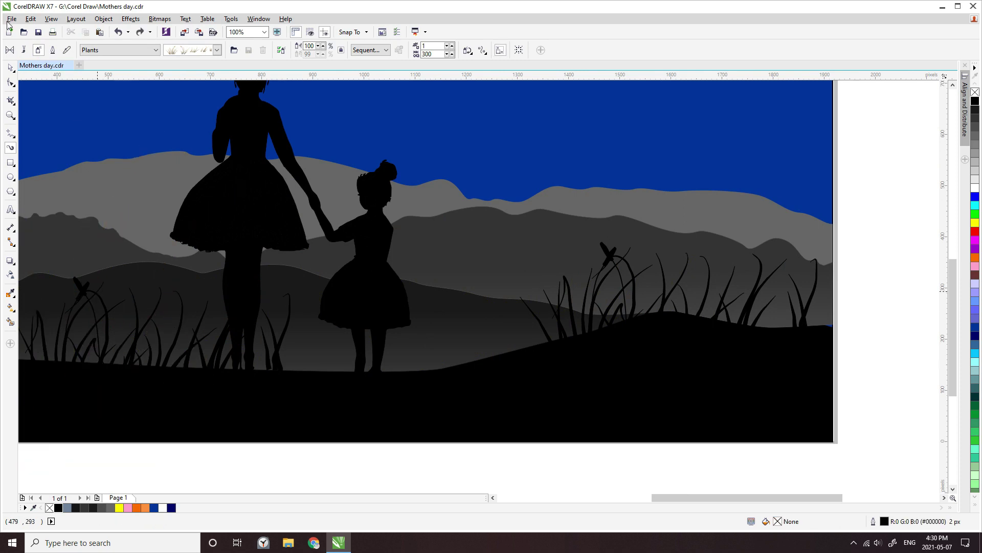
left_click(8, 69)
scroll(485, 347, "down", 1)
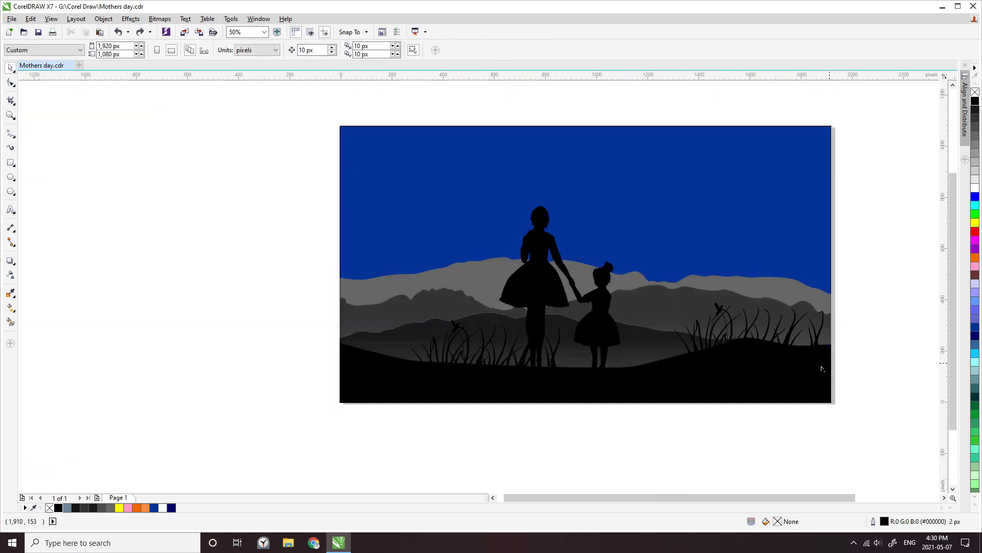
Step: Move the copied grass group to the left end of the front hill and mirror it horizontally
scroll(485, 347, "up", 1)
left_click(485, 347)
left_click_drag(361, 314, 338, 331)
left_click(237, 49)
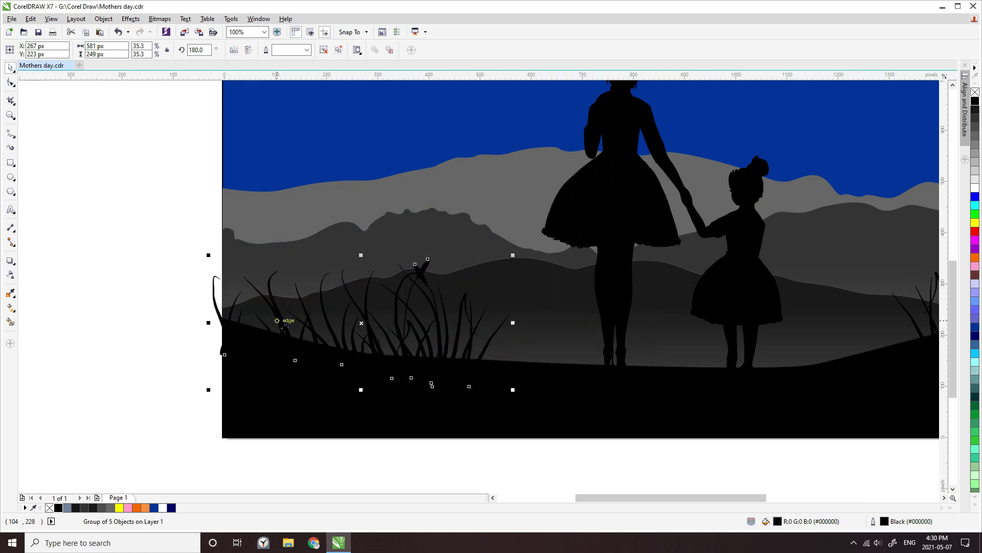
Step: Shift the mirrored grass fully onto the page, raise it 30 px and scale it down to about 470 × 202 px
left_click_drag(252, 326, 279, 326)
key("Up")
key("Up")
key("Up")
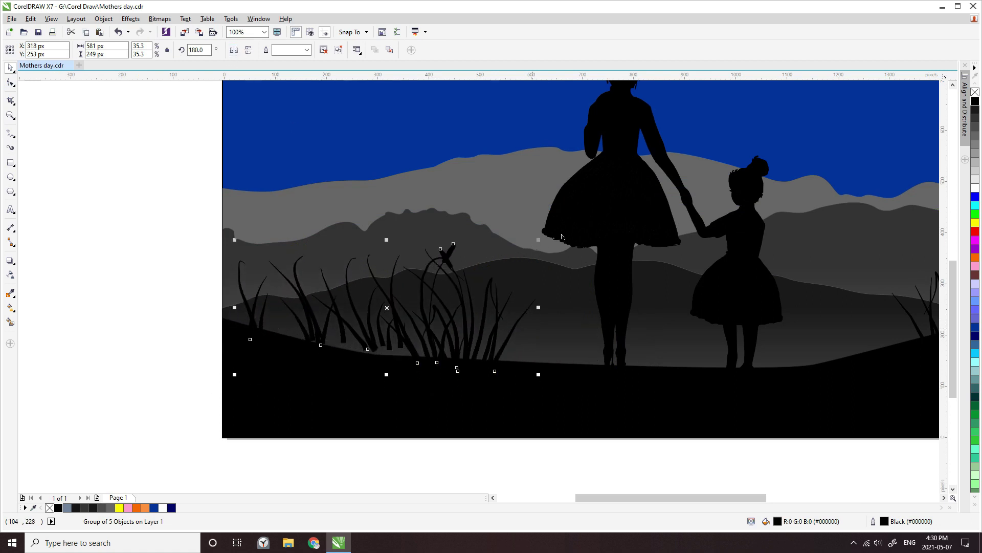
left_click_drag(546, 249, 488, 274)
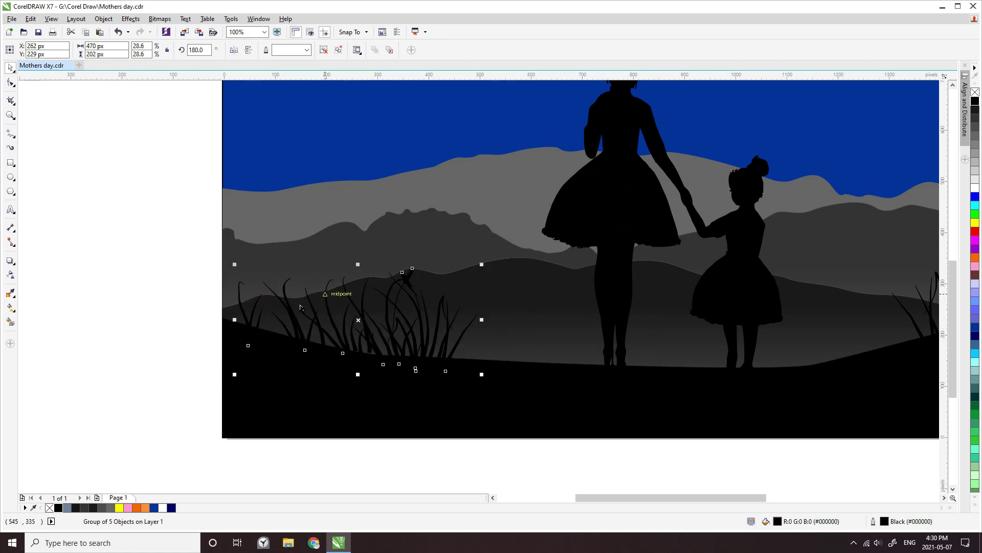
left_click(166, 338)
Step: Place copies of the small grass group at the mother's feet and beside the daughter along the front hill's edge
scroll(165, 335, "down", 1)
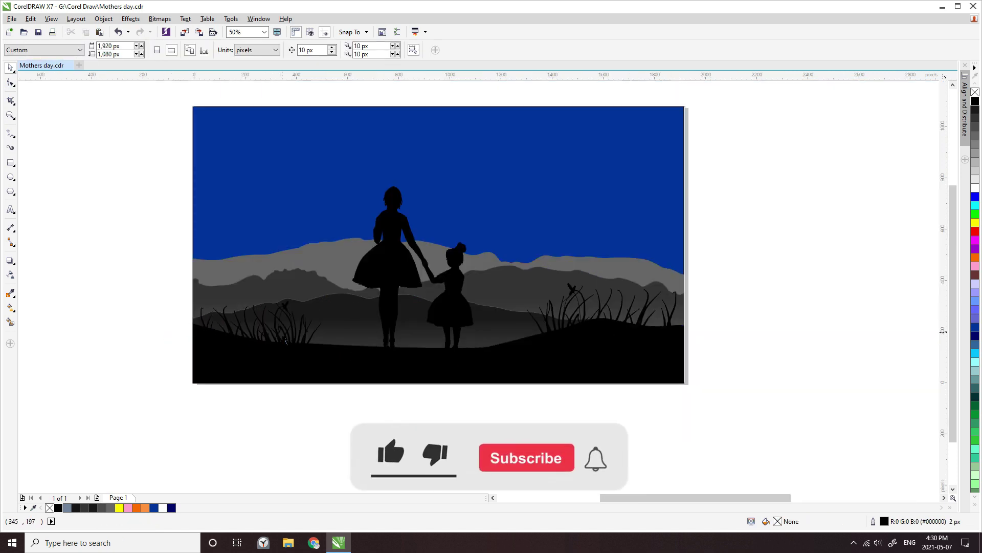
scroll(286, 341, "up", 2)
left_click(289, 339)
right_click(290, 339)
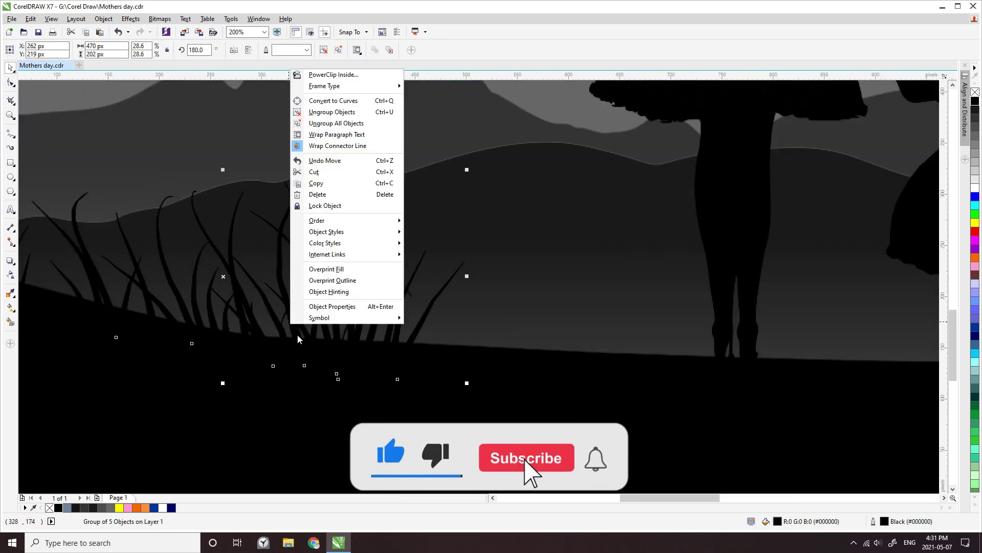
left_click(299, 340)
left_click_drag(298, 339, 669, 378)
scroll(345, 324, "down", 1)
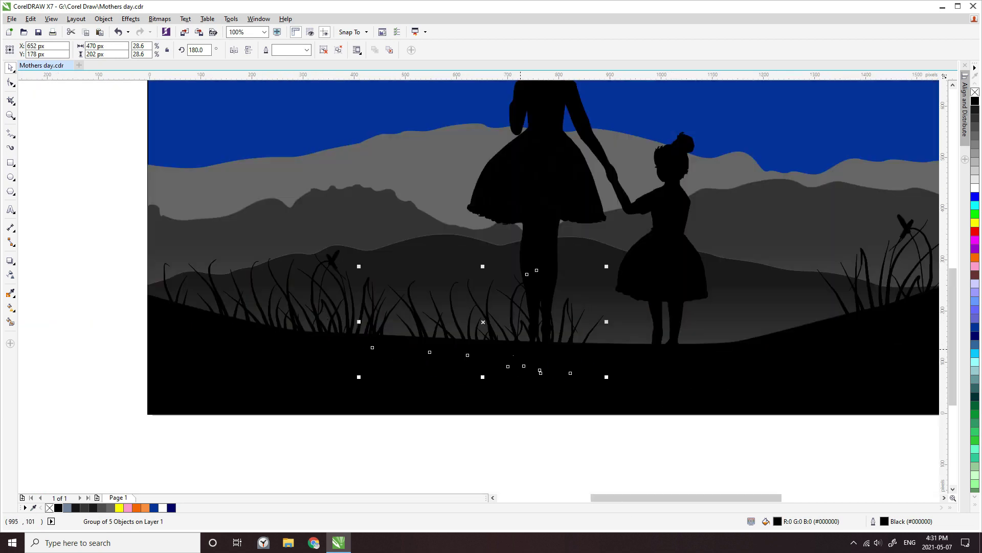
left_click_drag(476, 331, 652, 358)
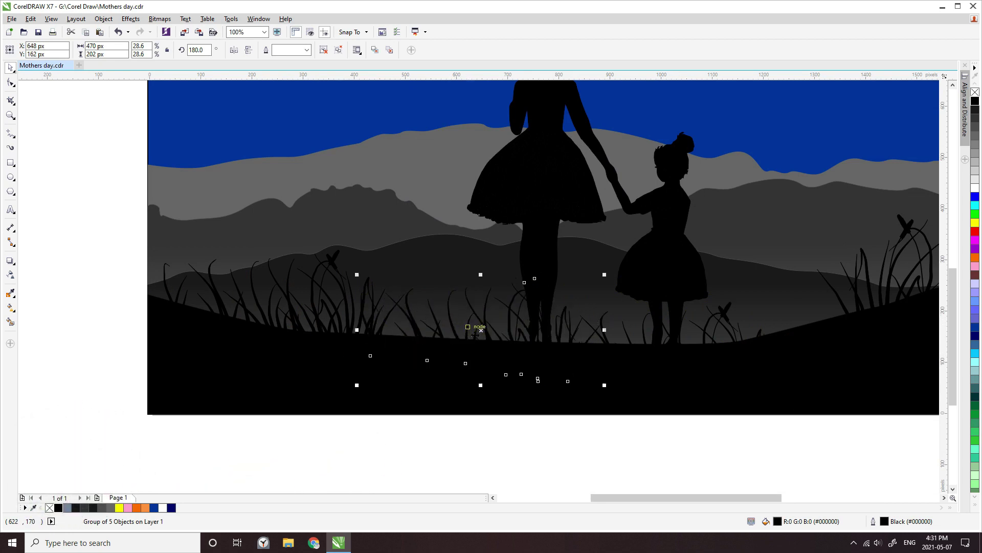
key("Escape")
Step: Copy the grass at the mother's feet onto the rising slope of the front hill
scroll(262, 354, "down", 1)
scroll(551, 359, "up", 1)
left_click(456, 326)
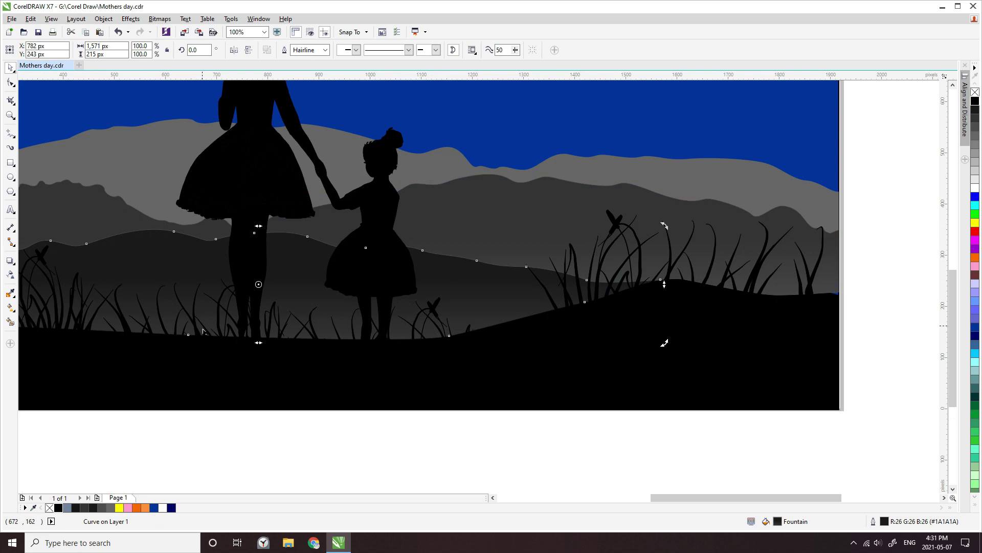
left_click(223, 327)
left_click_drag(230, 318, 590, 329)
left_click(581, 419)
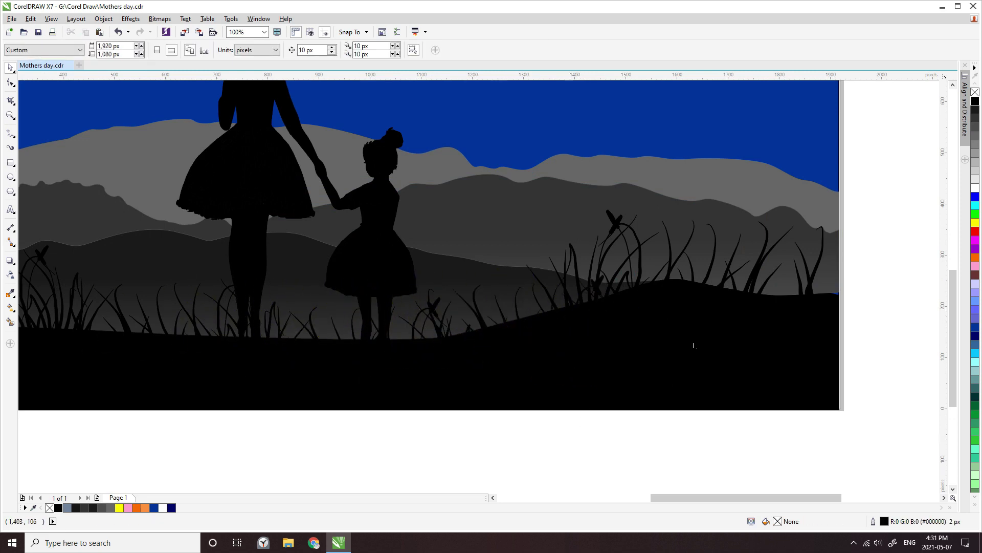
Step: Apply a vertical linear fountain fill to the sky rectangle, running from navy blue down to pink
scroll(636, 360, "down", 1)
scroll(360, 222, "up", 1)
scroll(359, 222, "down", 1)
scroll(205, 286, "down", 1)
scroll(238, 277, "up", 1)
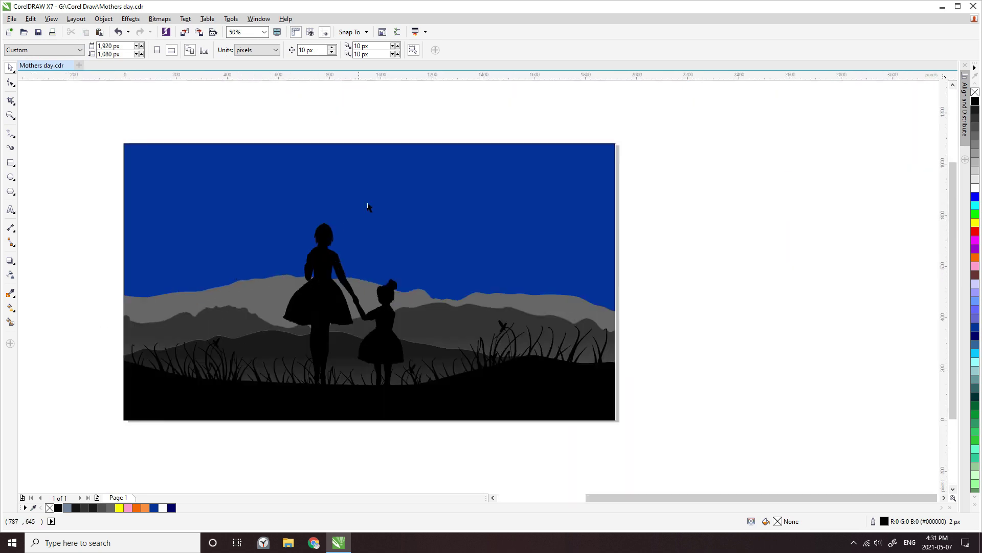
left_click(344, 226)
left_click(11, 307)
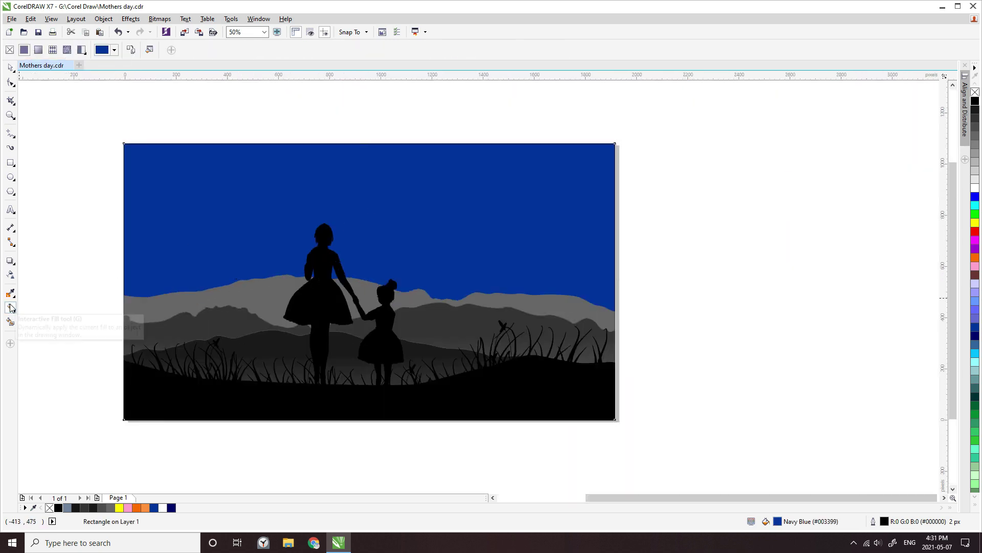
left_click_drag(404, 296, 403, 339)
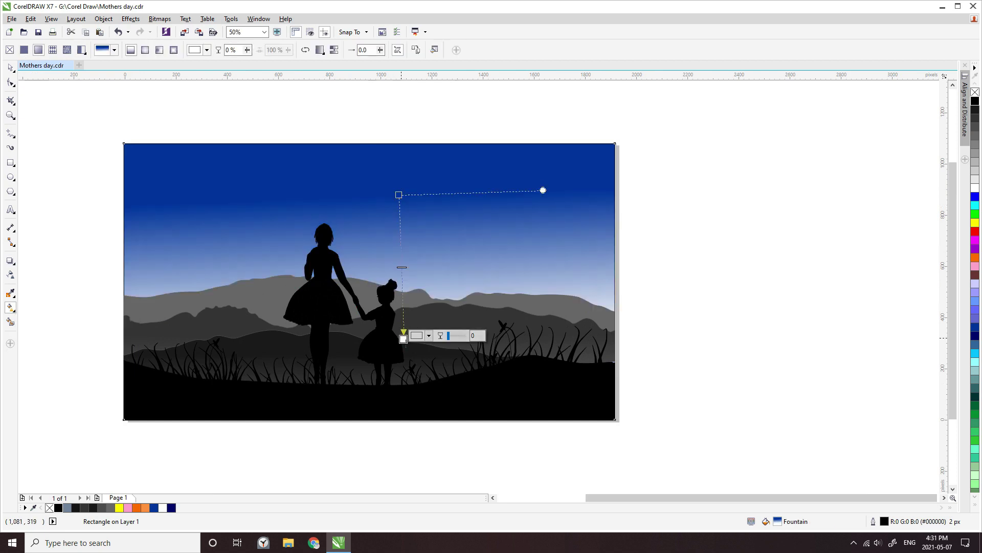
left_click(128, 508)
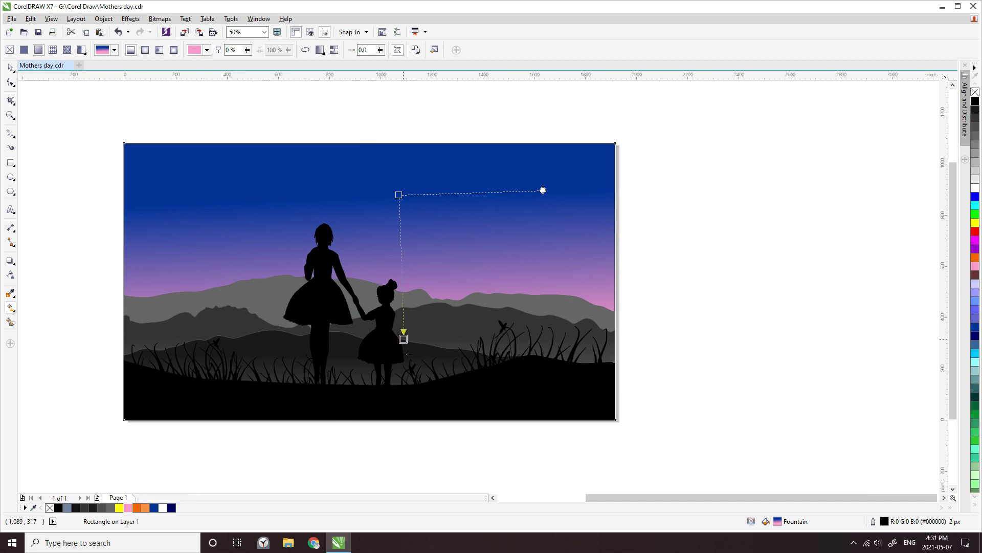
Step: Extend the sky gradient's pink end down to the grass level and lower its navy start slightly
left_click_drag(404, 339, 398, 375)
mouse_move(399, 196)
left_mouse_down()
mouse_move(401, 165)
mouse_move(400, 199)
left_mouse_up()
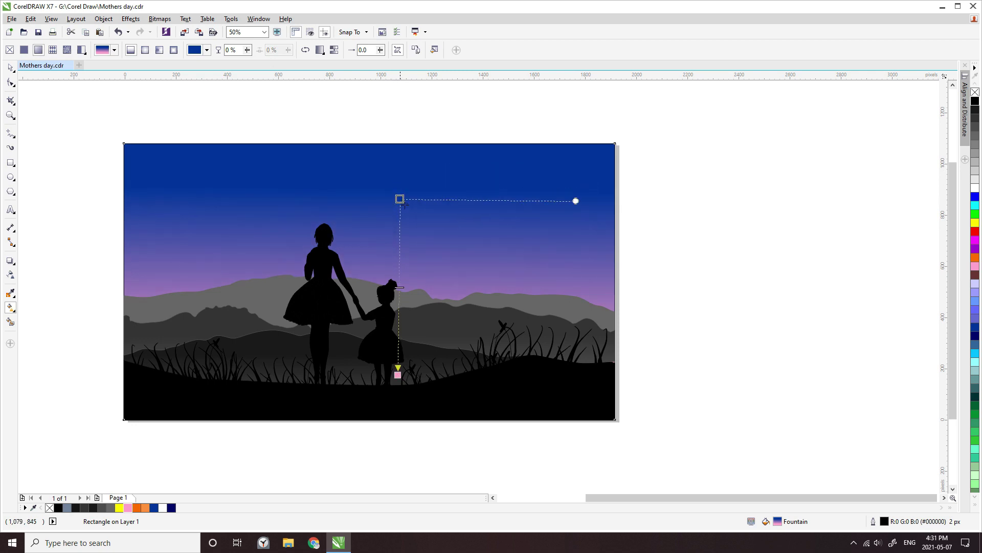
left_click(10, 67)
key("Escape")
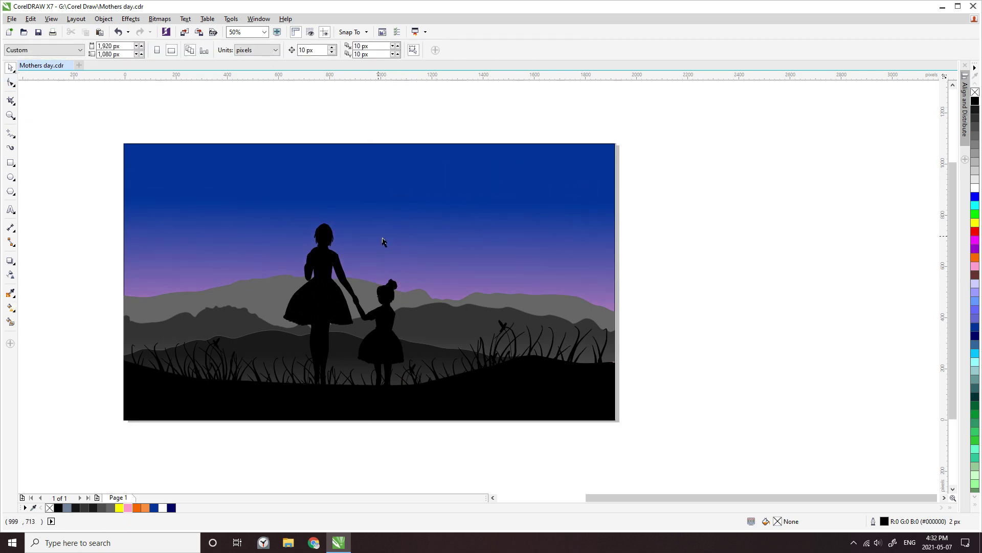
Step: Apply a linear transparency at about 90° to the rearmost hill so its crest fades into the sky
scroll(278, 241, "up", 2)
scroll(278, 241, "down", 2)
left_click(270, 302)
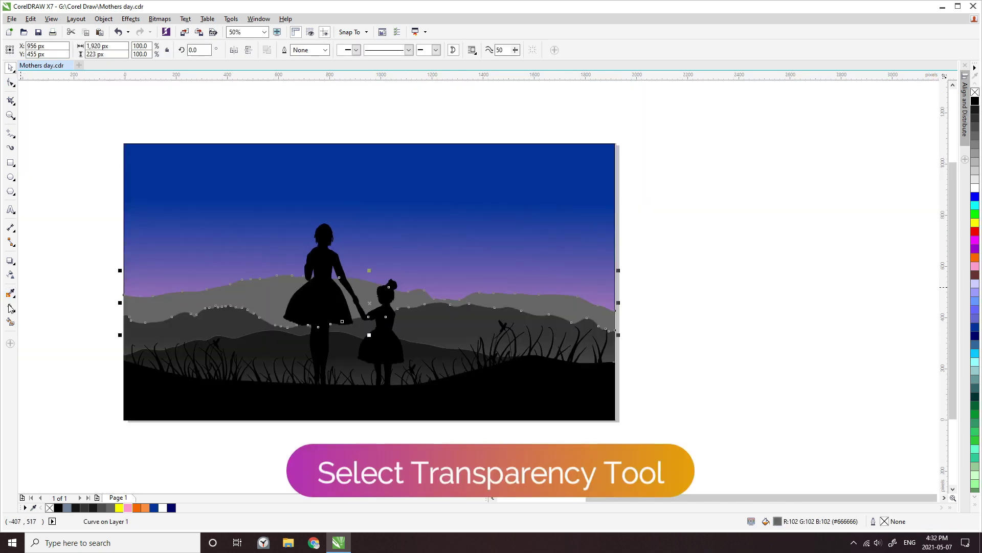
left_click(10, 275)
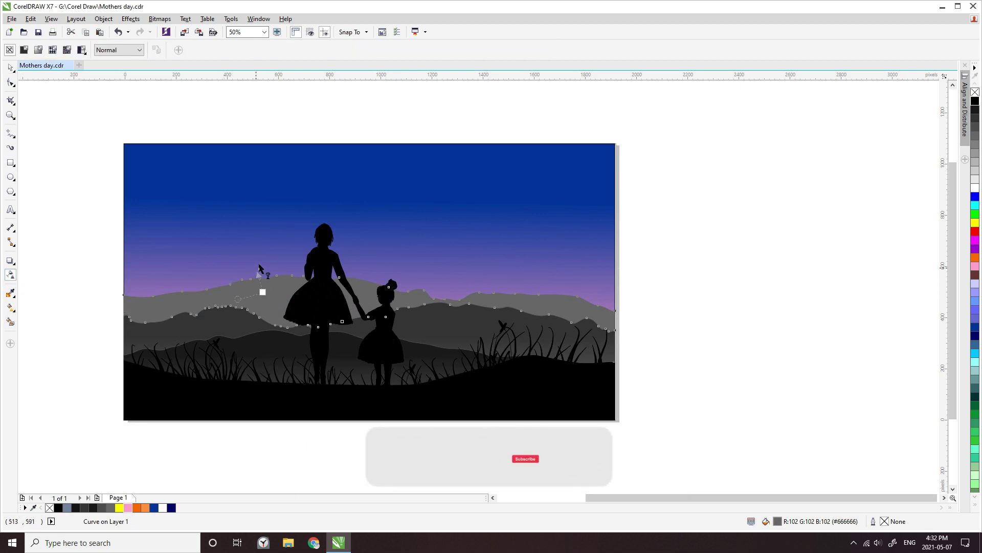
left_click_drag(261, 260, 265, 297)
scroll(265, 297, "up", 1)
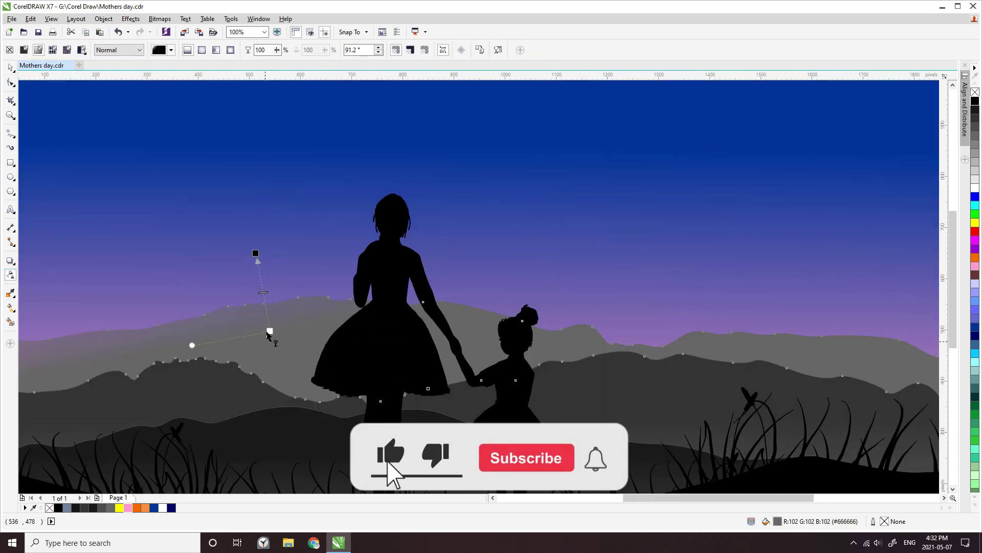
left_click_drag(270, 332, 252, 382)
scroll(241, 278, "down", 1)
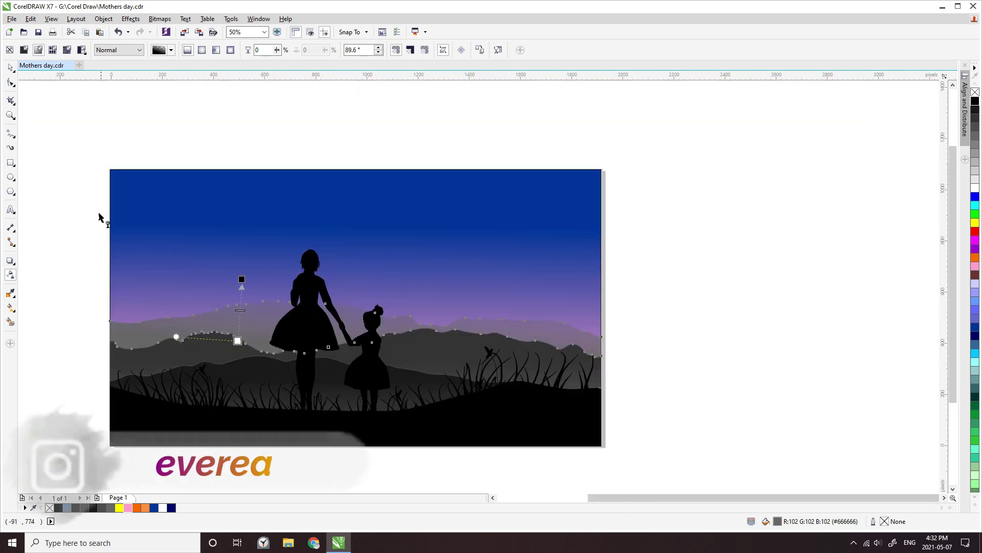
Step: Draw a circle about 420 px in diameter across the sky's upper edge and fill it with white
left_click(10, 177)
left_click_drag(216, 134, 326, 245)
left_click(975, 187)
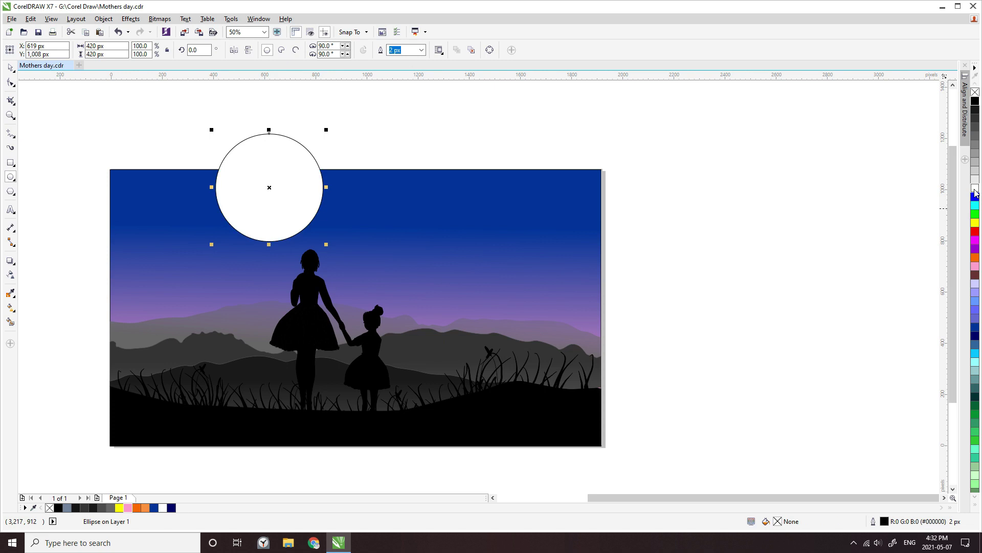
left_click(10, 67)
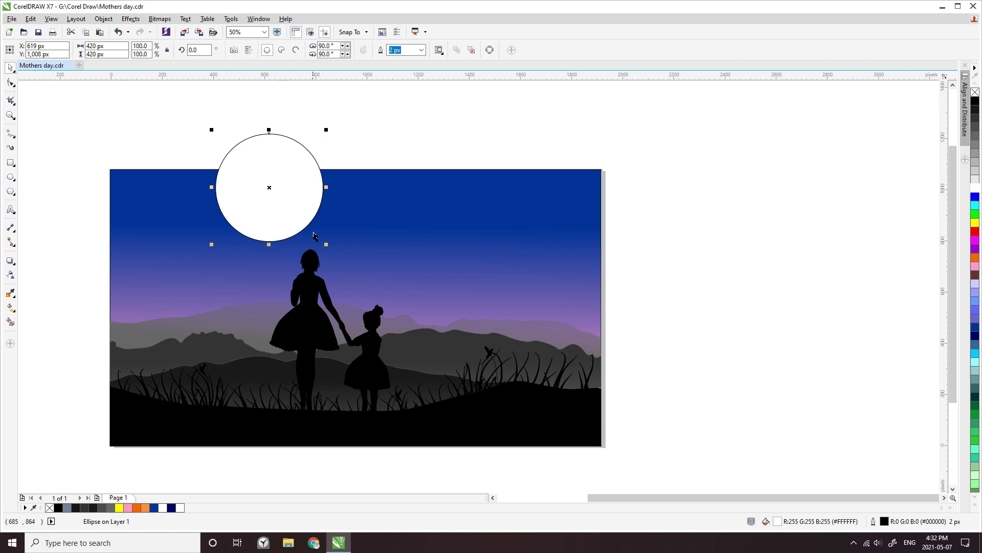
Step: Place the white circle behind the figures and hills, without an outline, at about 315 px in diameter
left_click_drag(277, 205, 350, 261)
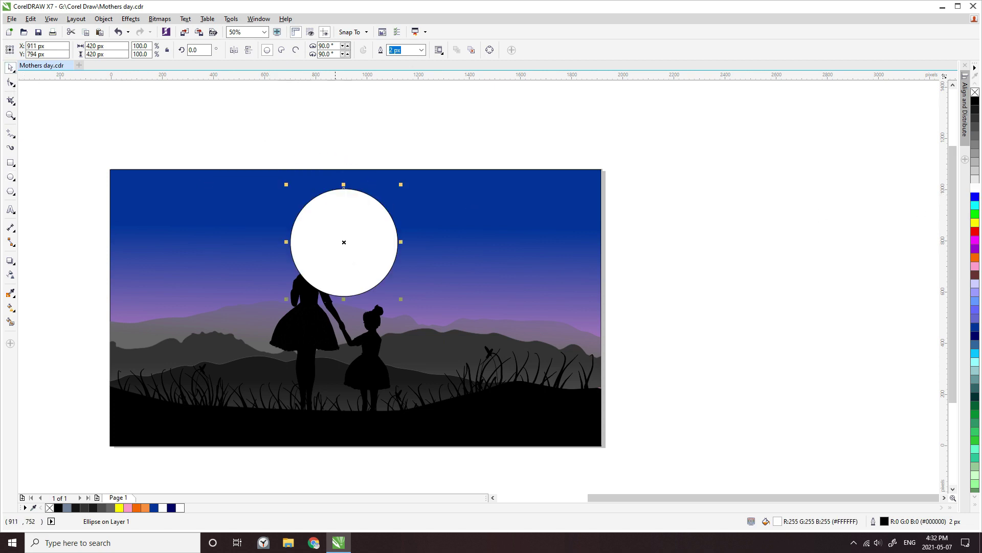
left_click(381, 236)
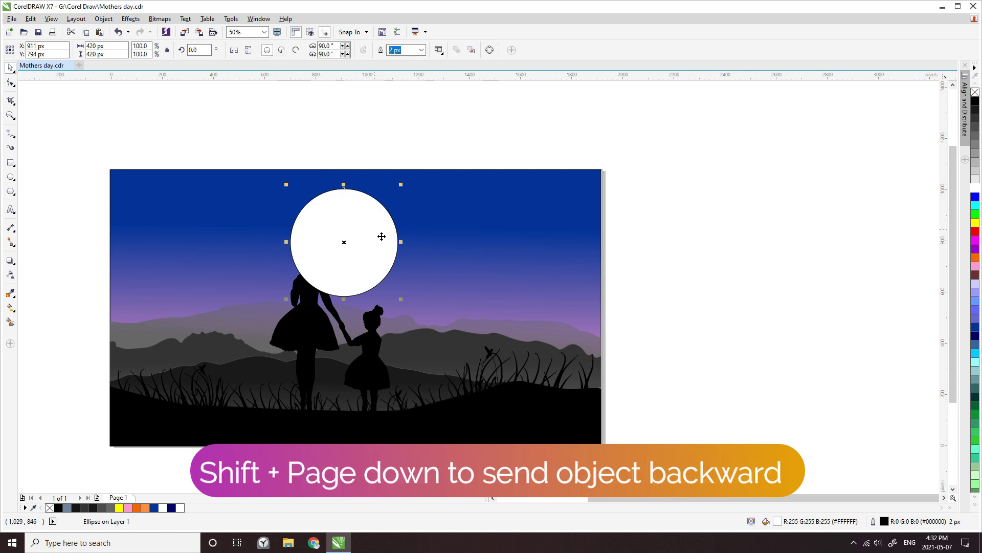
key("shift+Page_Down")
left_click(516, 238)
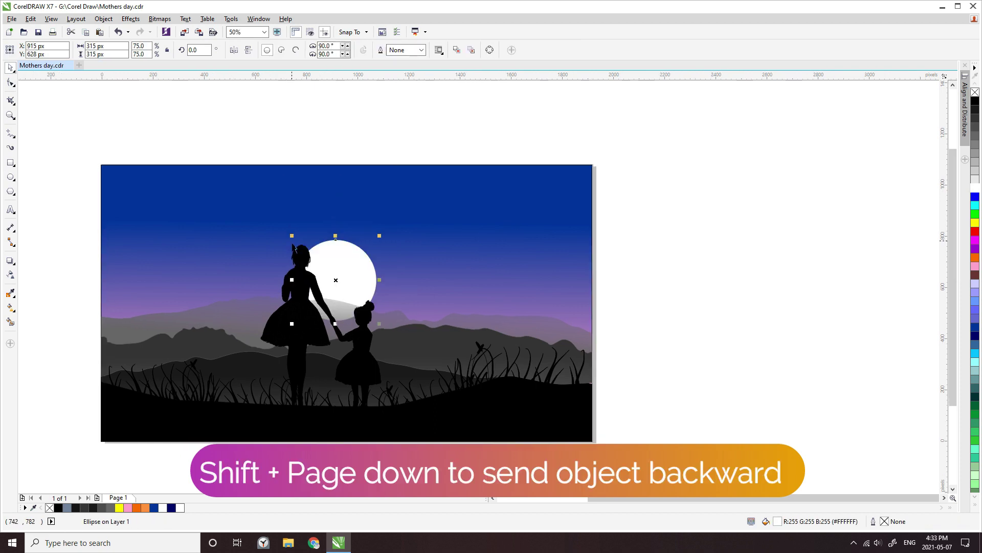
Step: Enlarge the white circle to about 545 px and centre it horizontally on the sky rectangle
left_click_drag(296, 241, 264, 207)
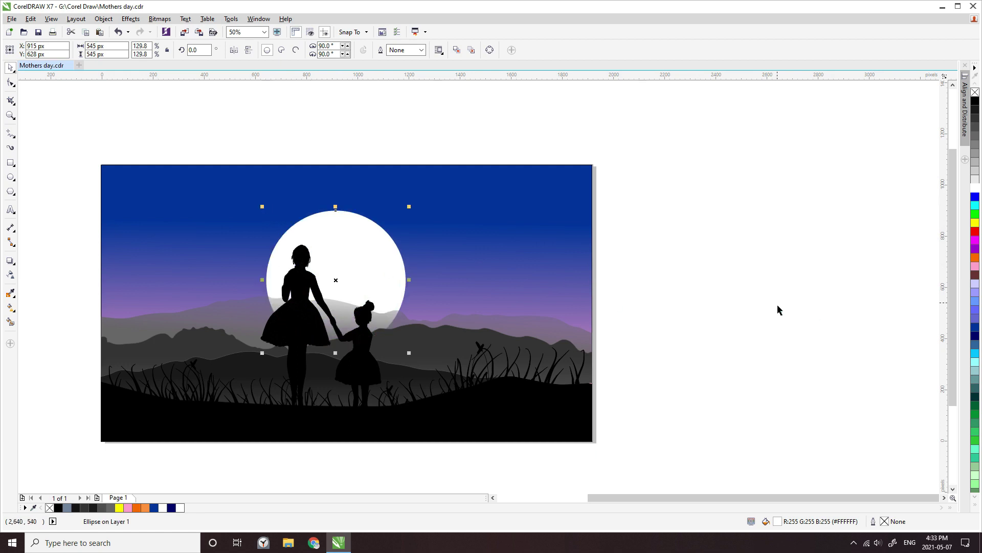
mouse_move(378, 257)
left_mouse_down()
mouse_move(377, 243)
mouse_move(386, 250)
left_mouse_up()
left_click(967, 102)
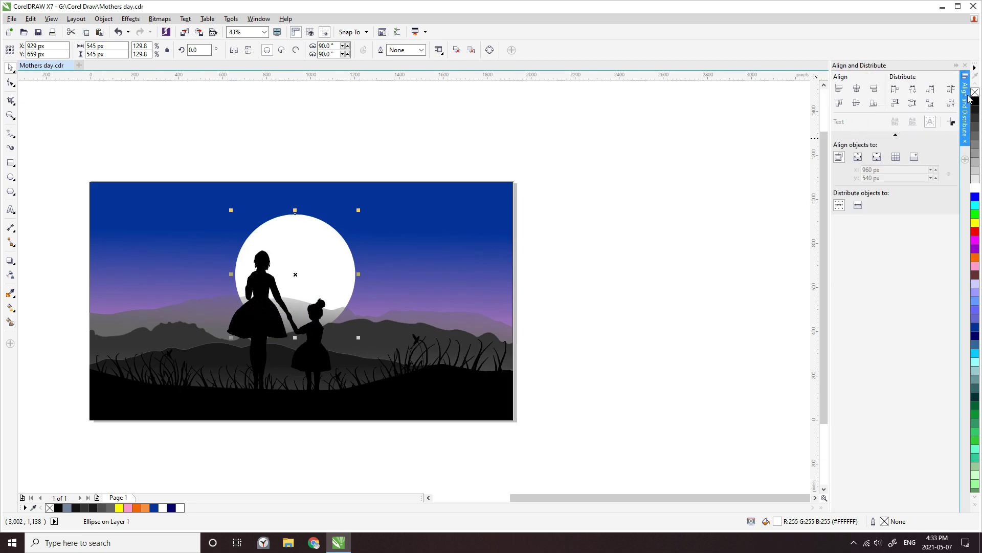
left_click(492, 219, "shift")
left_click(858, 89)
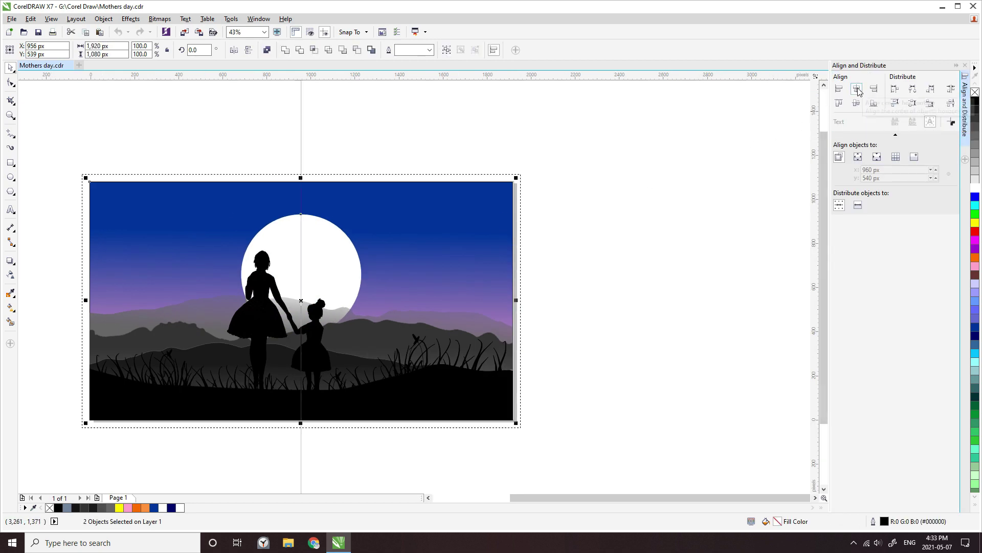
Step: Centre the mother-and-daughter silhouette horizontally on the sky rectangle
left_click(660, 248)
key("Tab")
left_click(459, 260, "shift")
left_click(858, 90)
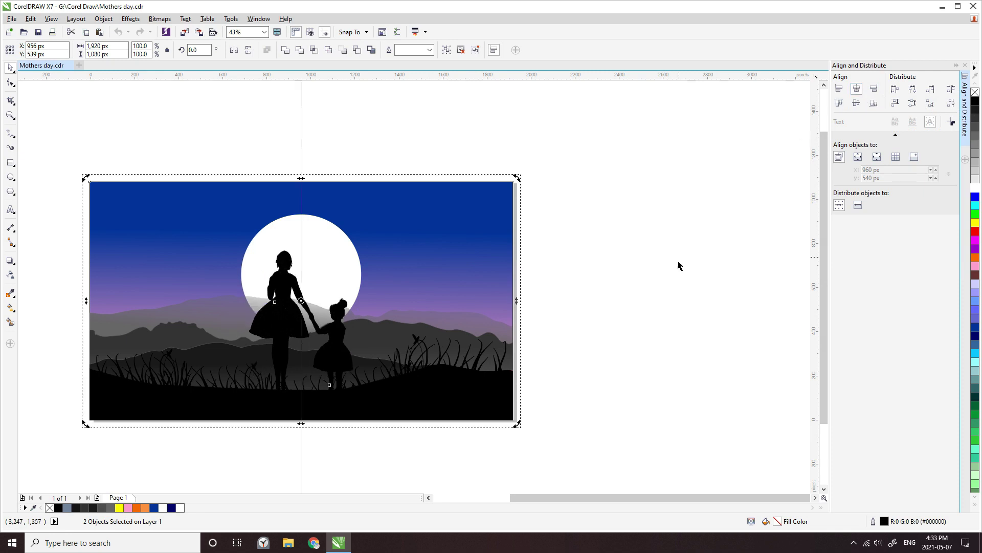
Step: Convert the white circle behind the silhouette to a bitmap
left_click(677, 251)
left_click(328, 260)
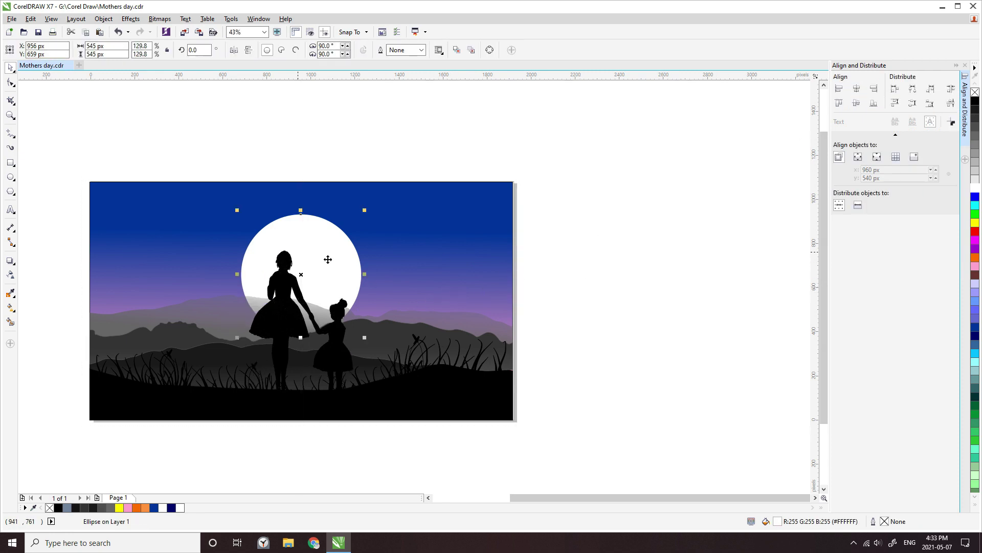
left_click(159, 19)
left_click(169, 30)
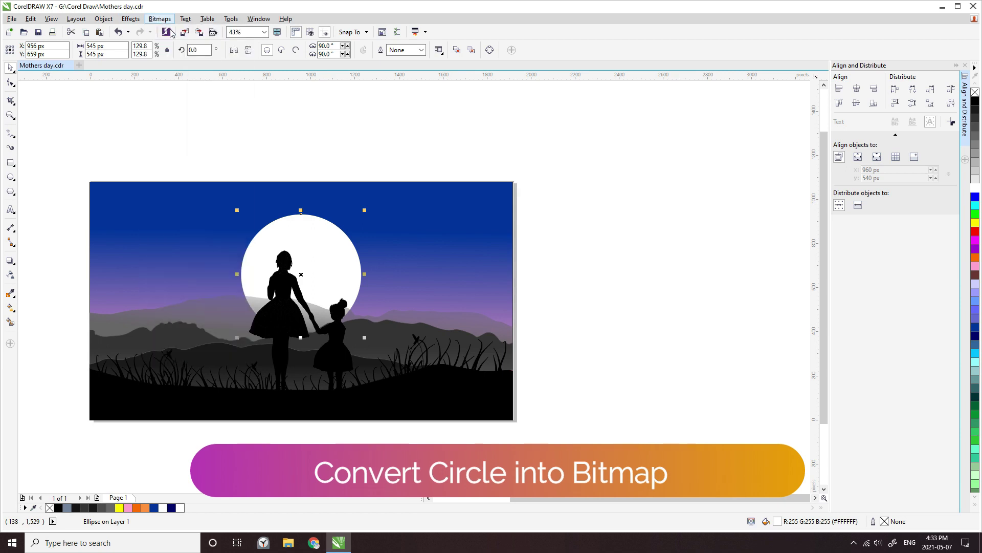
left_click(459, 324)
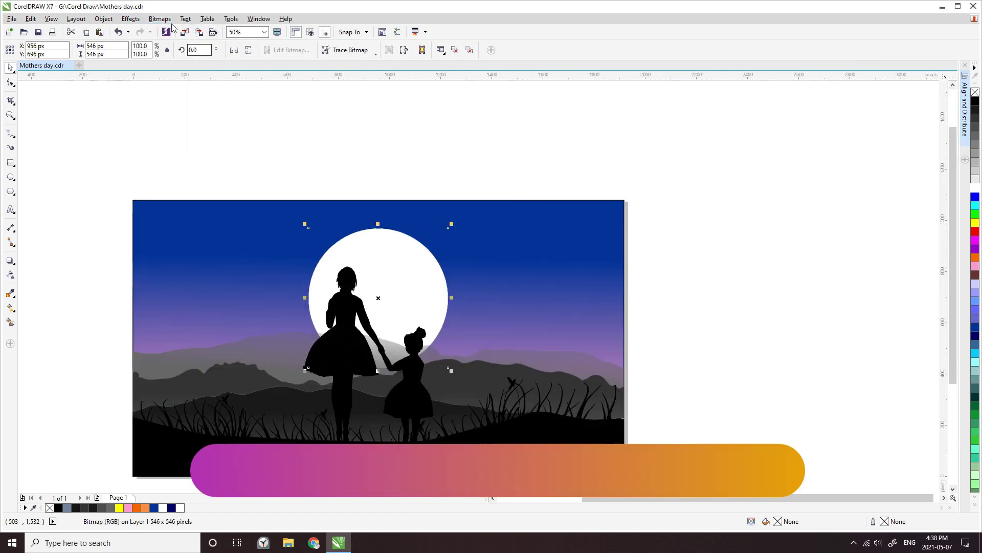
Step: Soften the edge of the white moon bitmap behind the figures with a Gaussian Blur
left_click(160, 19)
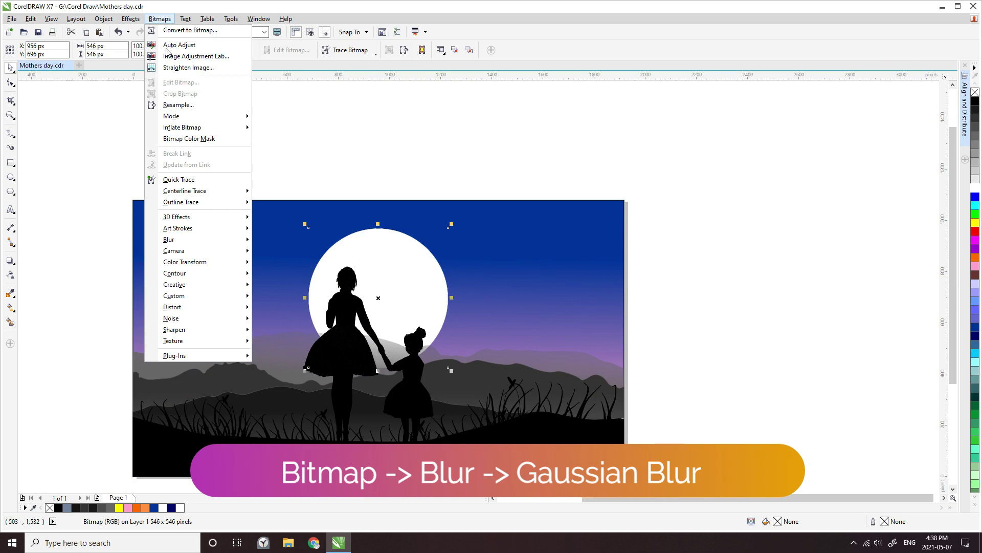
mouse_move(205, 242)
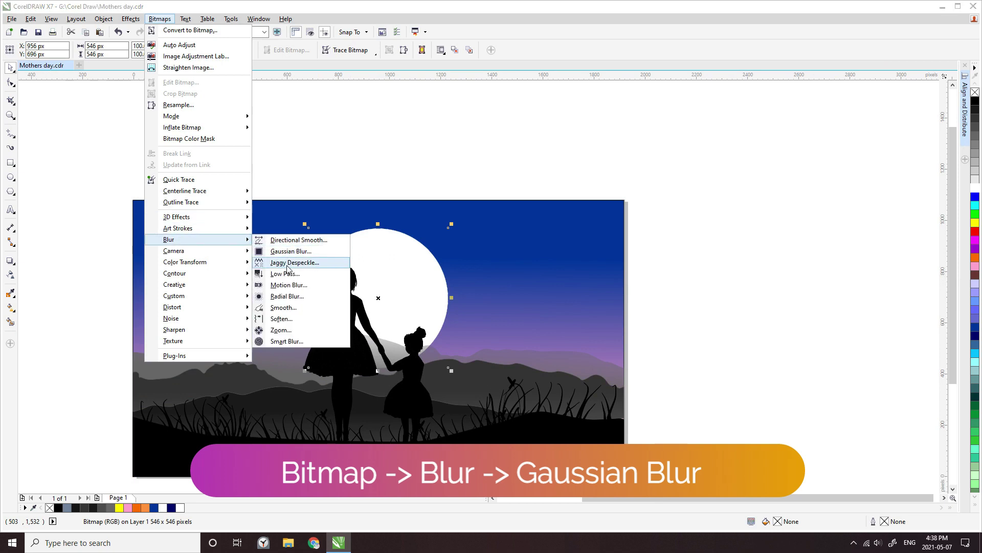
left_click(290, 251)
left_click_drag(486, 231, 622, 231)
mouse_move(573, 258)
left_mouse_down()
mouse_move(563, 260)
mouse_move(573, 261)
left_mouse_up()
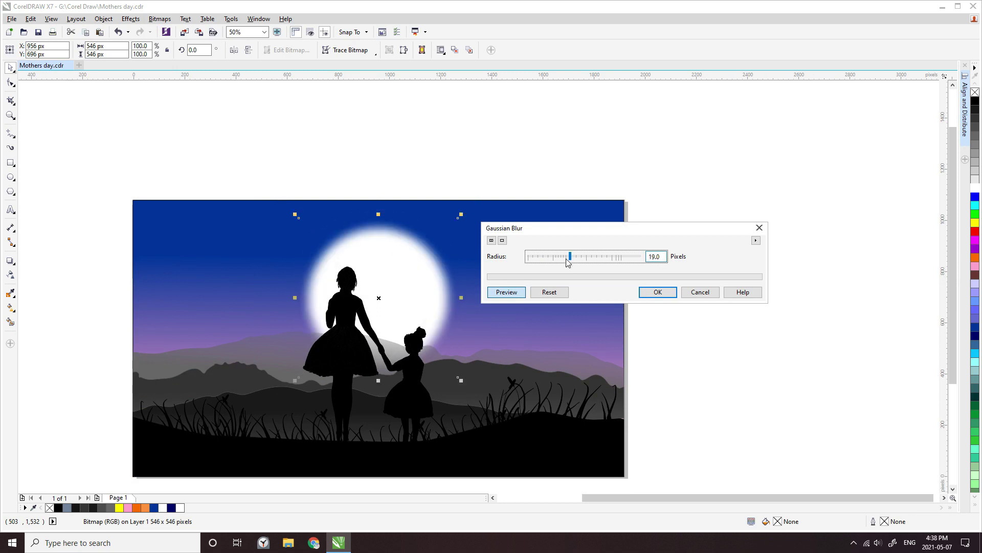
left_click_drag(562, 260, 574, 261)
left_click(658, 291)
left_click(667, 343)
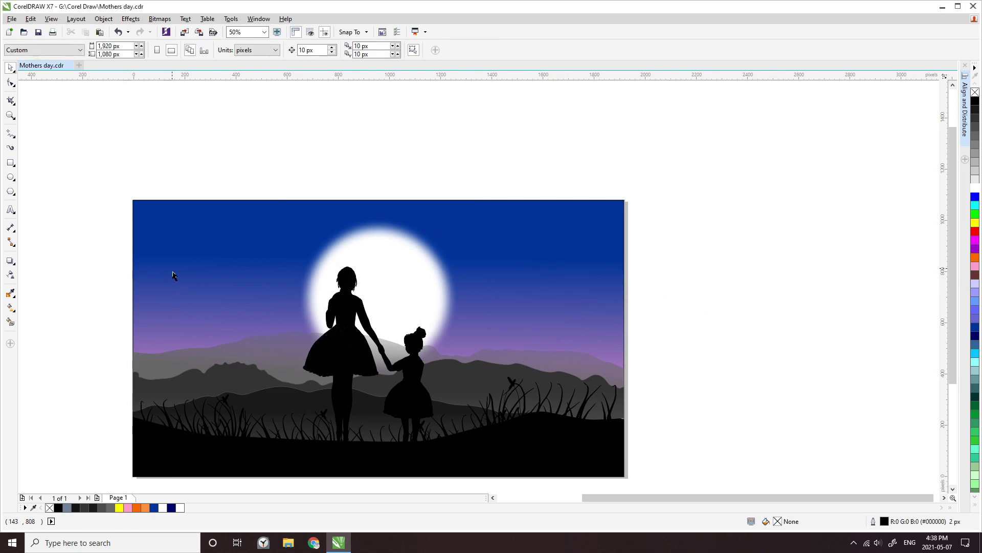
Step: Draw a six-pointed star with sharpness 53, about 118 by 136 px, in the empty area above the sky
right_click(10, 164)
key("Escape")
left_click(12, 165)
left_click(15, 169)
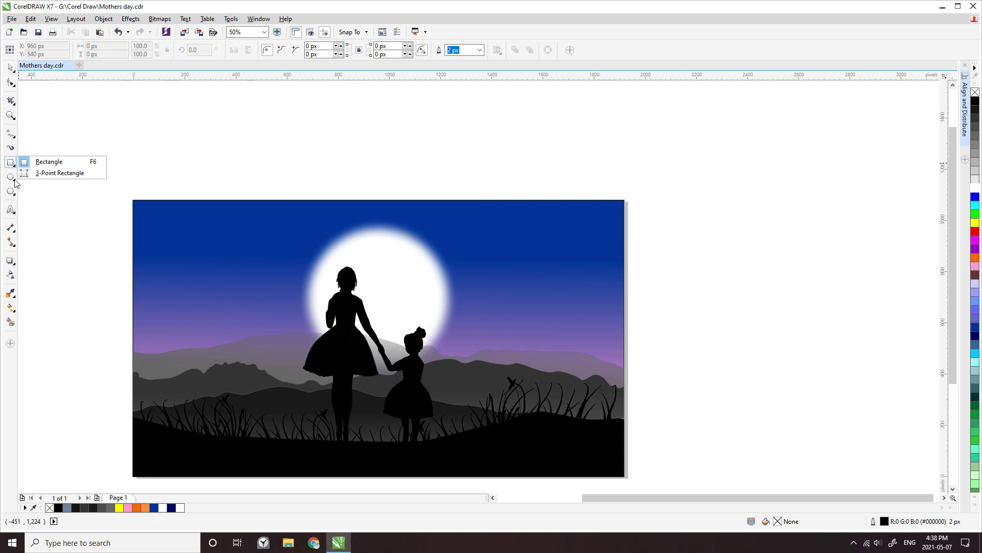
left_click(48, 209)
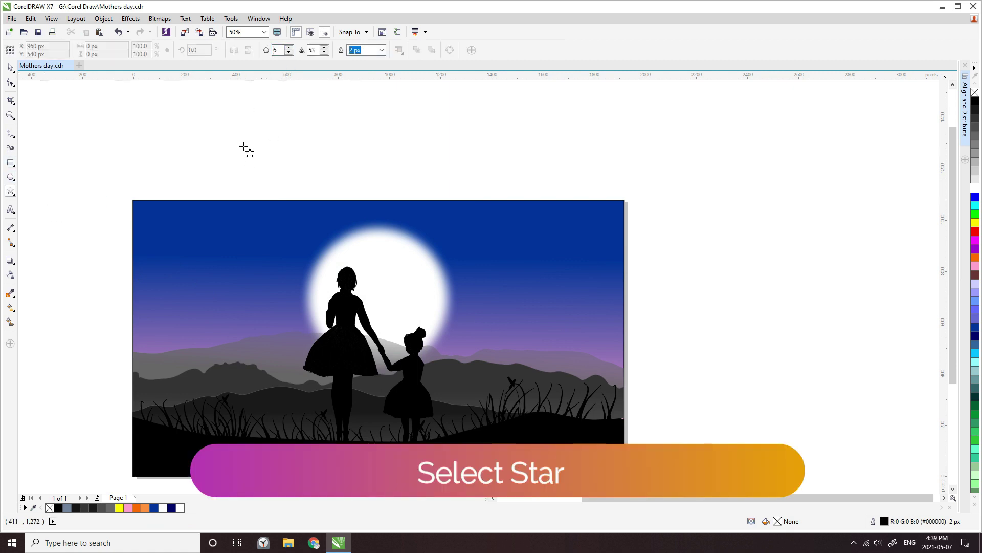
left_click_drag(246, 147, 281, 174)
scroll(259, 159, "up", 1)
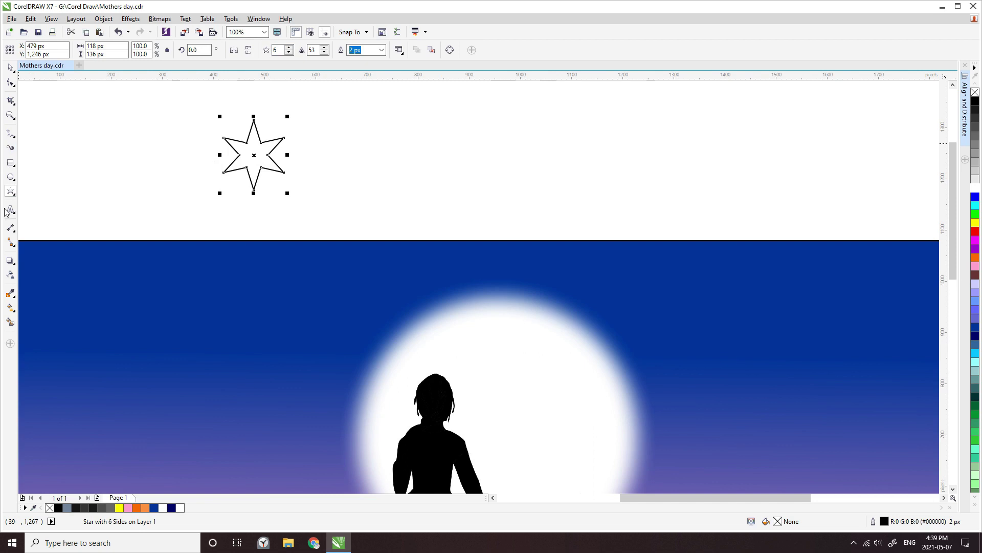
Step: Draw a circle about 75 px in diameter over the star and align both objects' centres horizontally and vertically
left_click(11, 177)
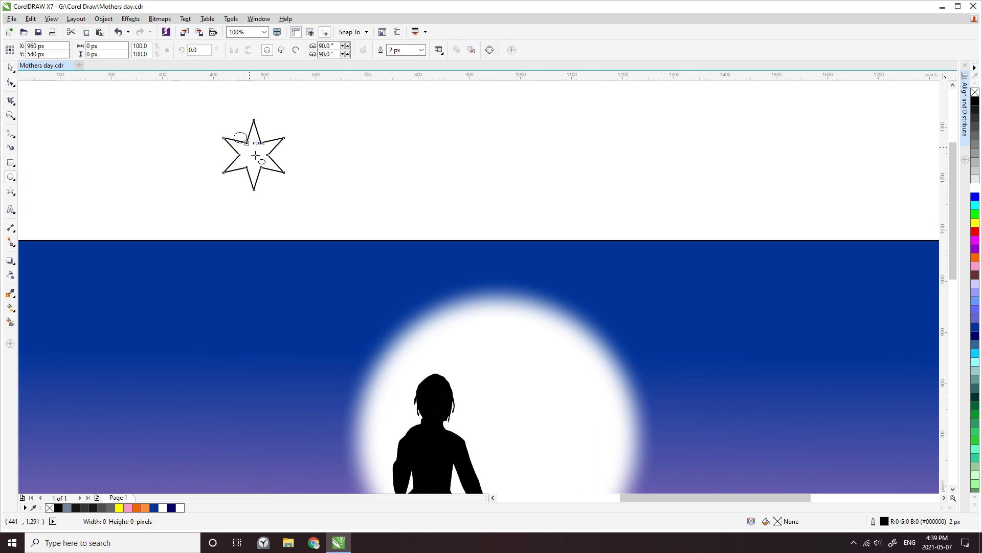
left_click_drag(213, 109, 306, 198)
key("Escape")
left_click(965, 108)
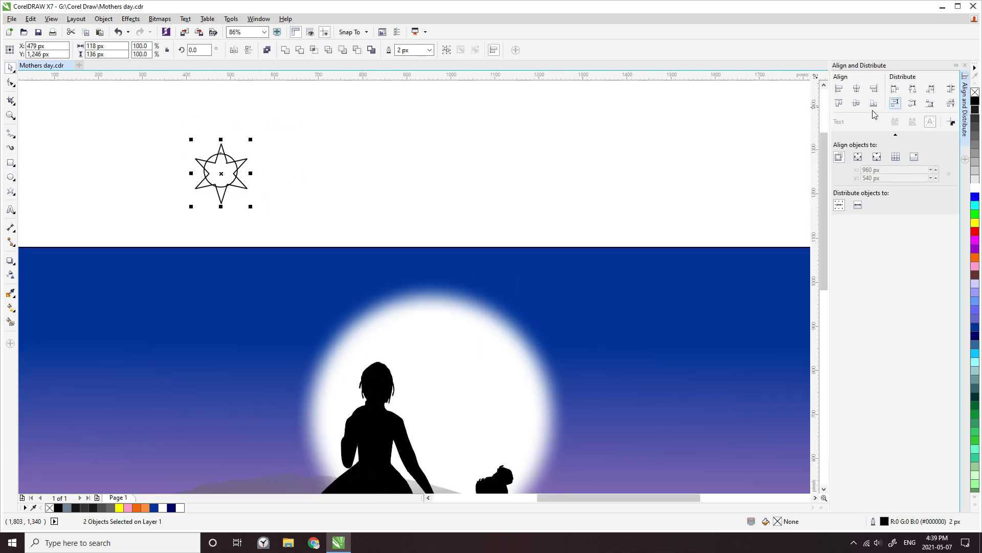
left_click(858, 90)
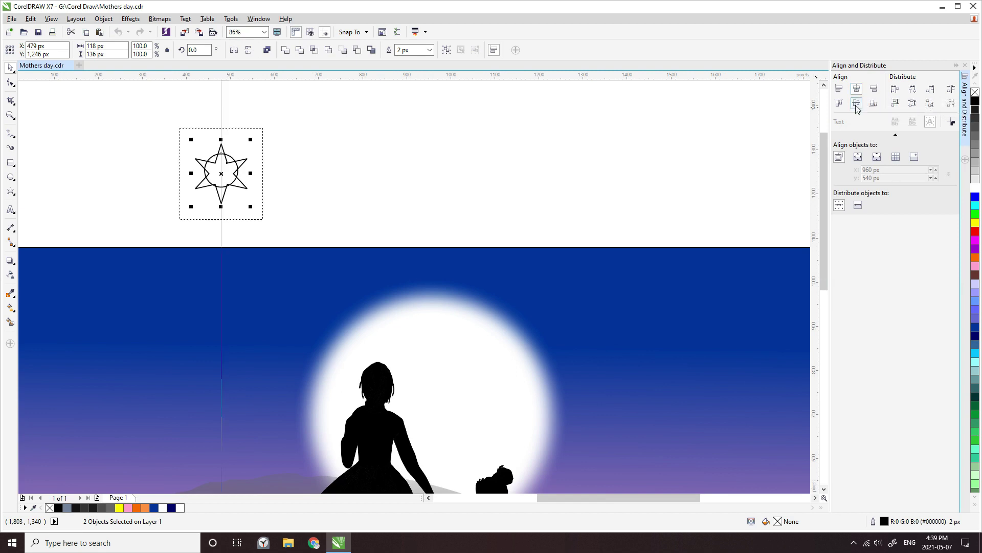
left_click(857, 104)
left_click(627, 130)
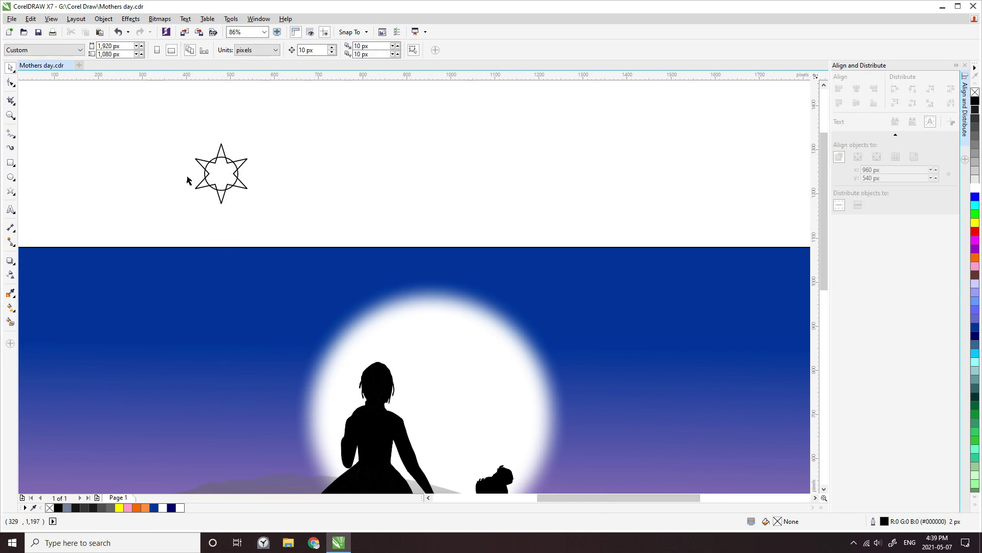
Step: Move the star and circle together onto the upper part of the sky and fill both with white
scroll(176, 197, "up", 2)
scroll(193, 158, "down", 2)
left_click_drag(171, 132, 281, 220)
left_click_drag(234, 181, 225, 325)
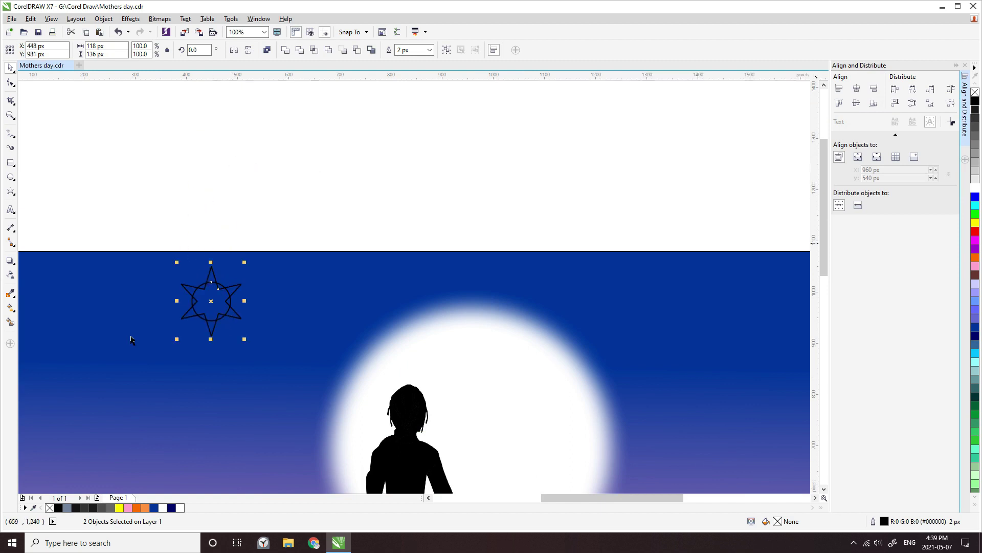
left_click(179, 508)
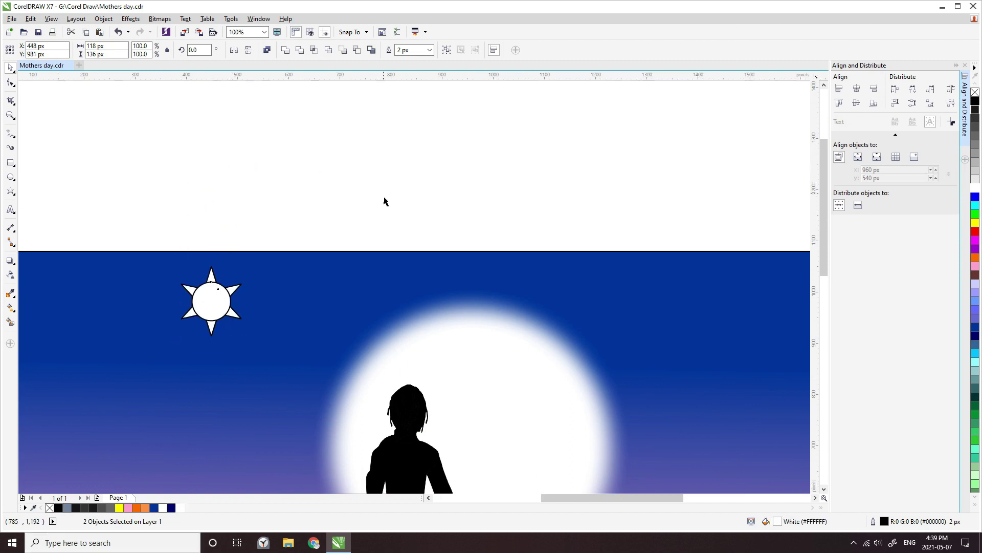
Step: Remove the outlines from the star and from the circle on top of it
left_click(208, 307)
scroll(181, 333, "up", 1)
scroll(210, 309, "down", 1)
scroll(225, 294, "up", 1)
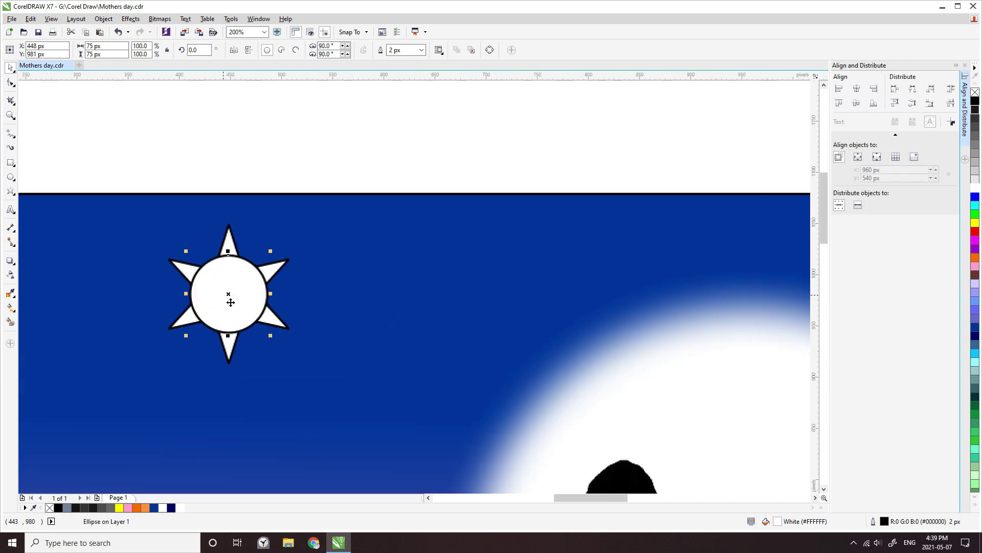
left_click(277, 271)
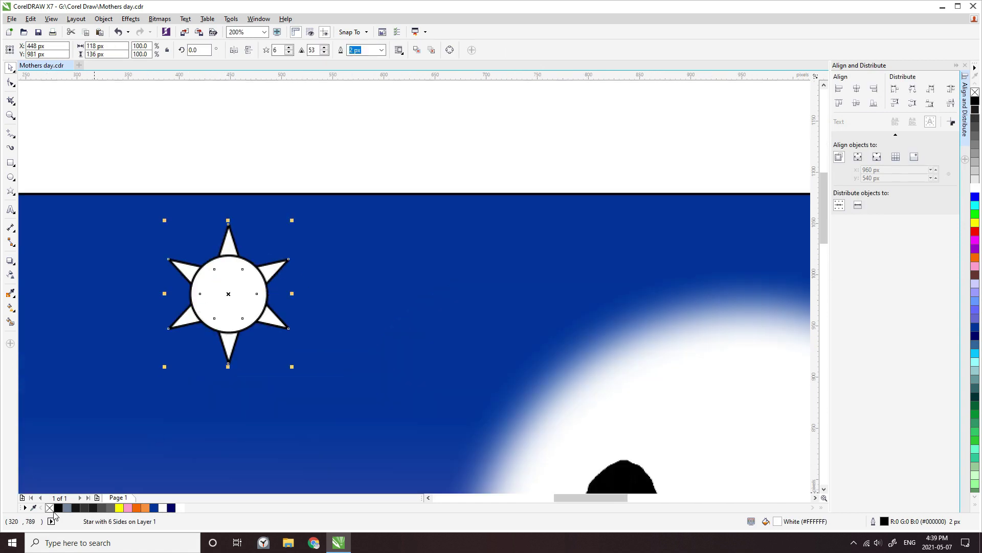
left_click(223, 292)
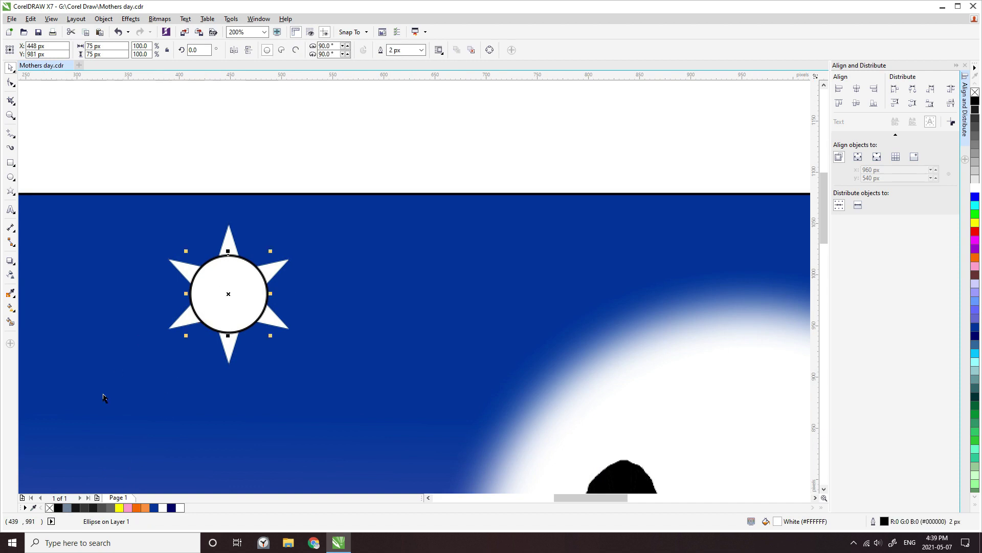
right_click(50, 508)
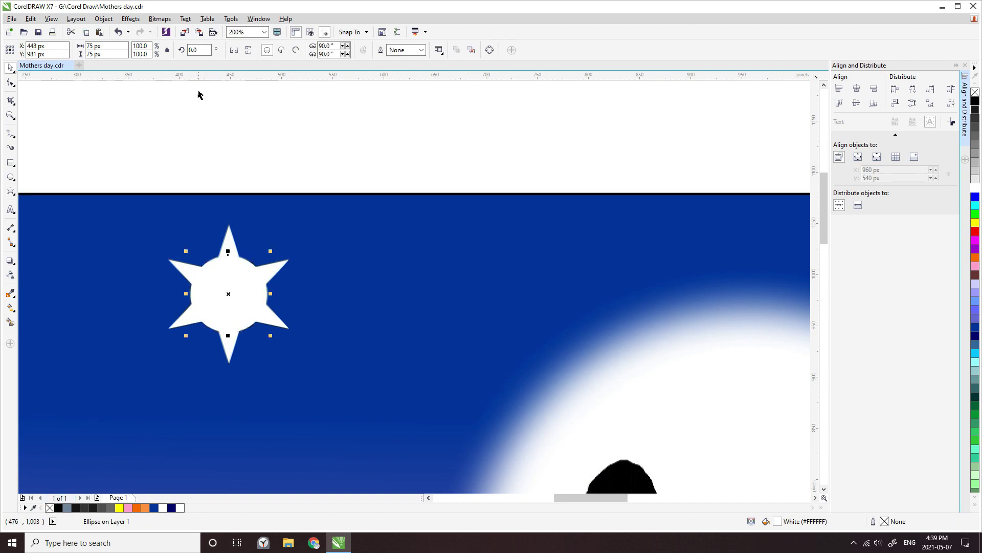
Step: Convert the star's centre circle to a 300 dpi RGB Color (24-bit) bitmap with anti-aliasing and a transparent background
left_click(160, 19)
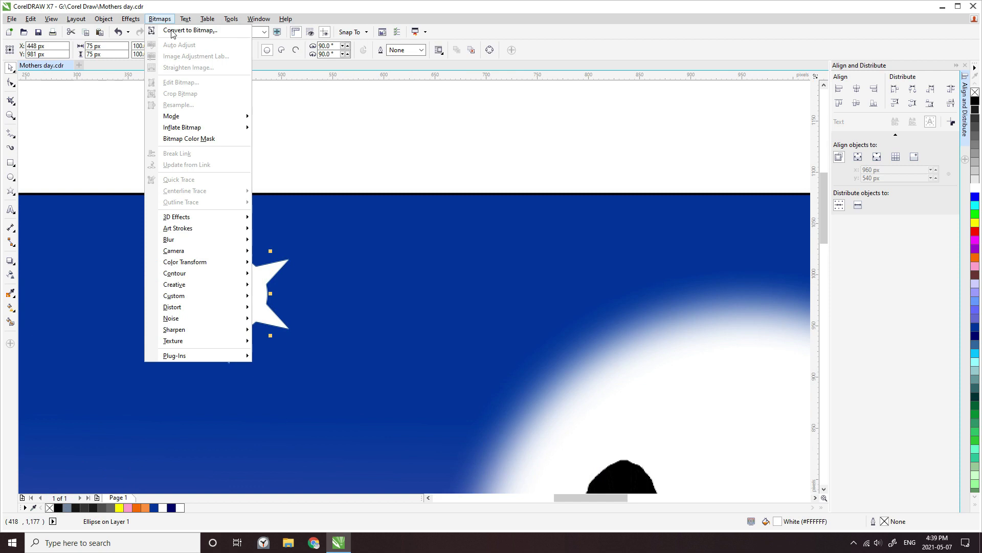
left_click(172, 30)
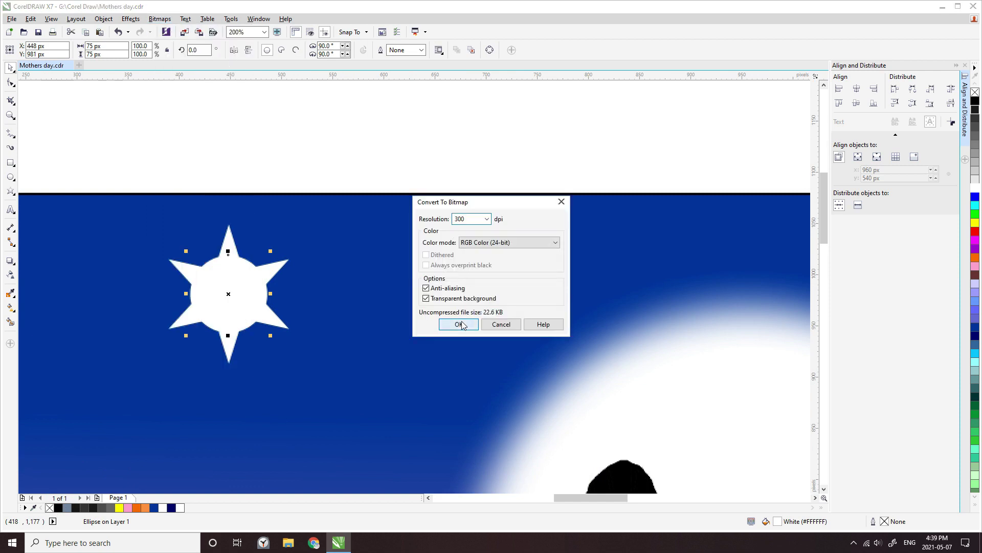
left_click(458, 324)
Step: Apply a Gaussian Blur to the circle bitmap so it forms a soft glow around the star
left_click(162, 20)
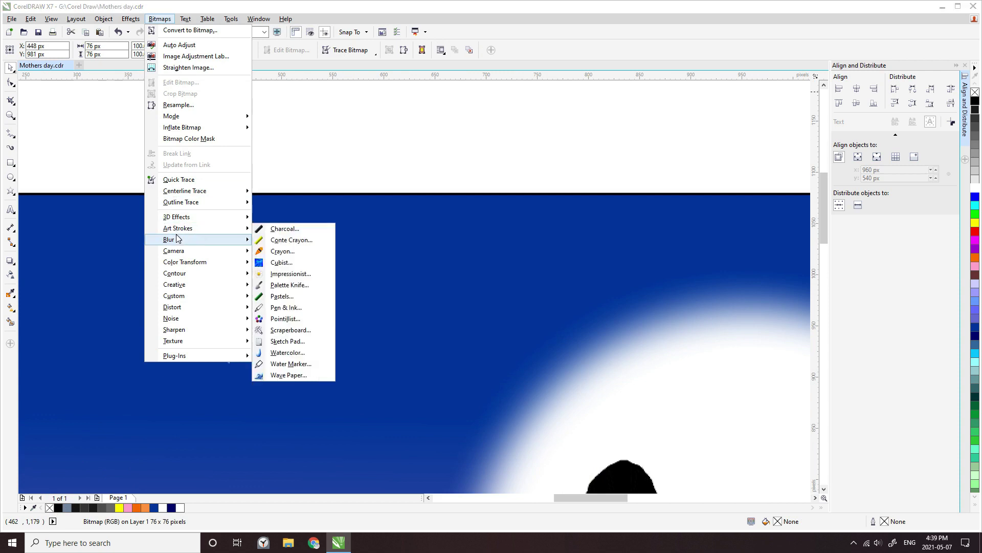
mouse_move(177, 238)
left_click(287, 251)
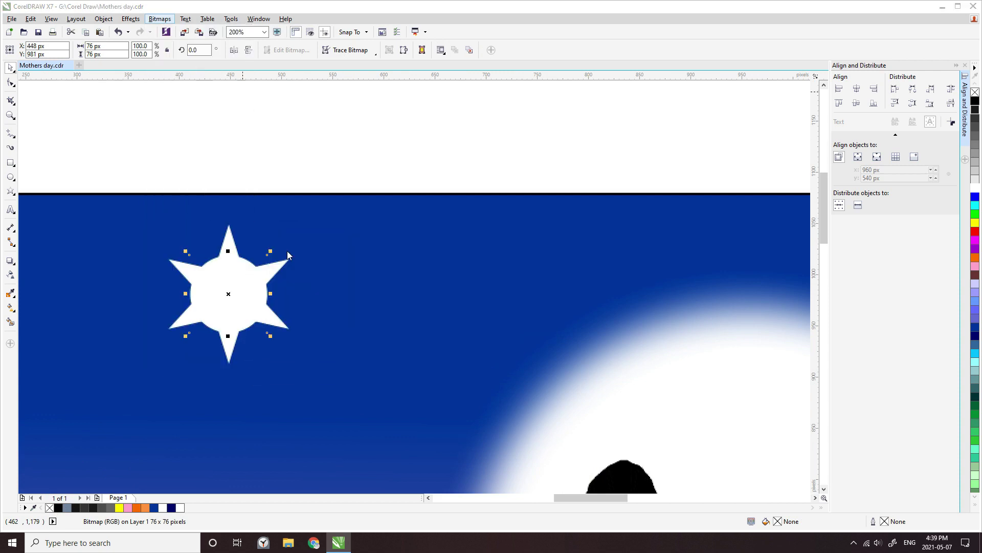
left_click_drag(438, 262, 437, 264)
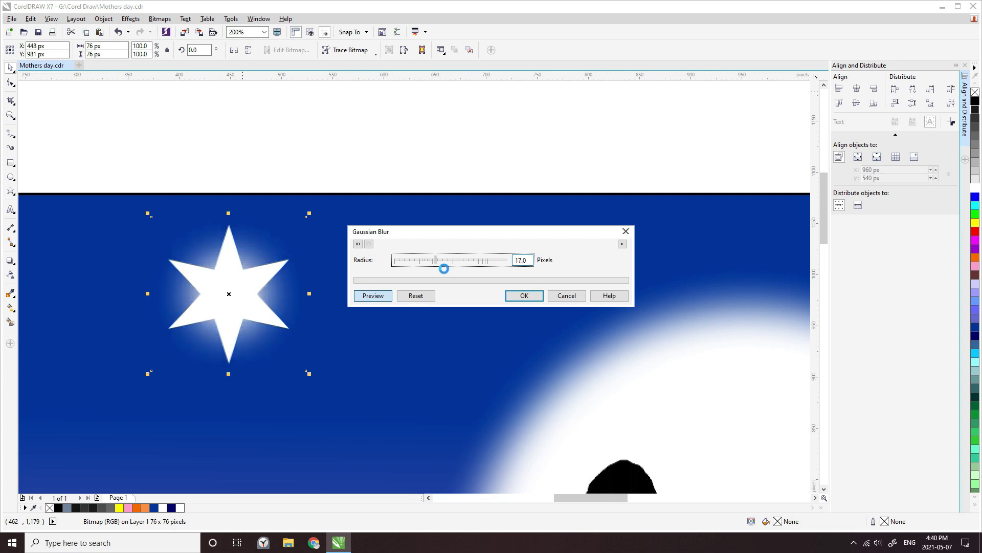
key("Return")
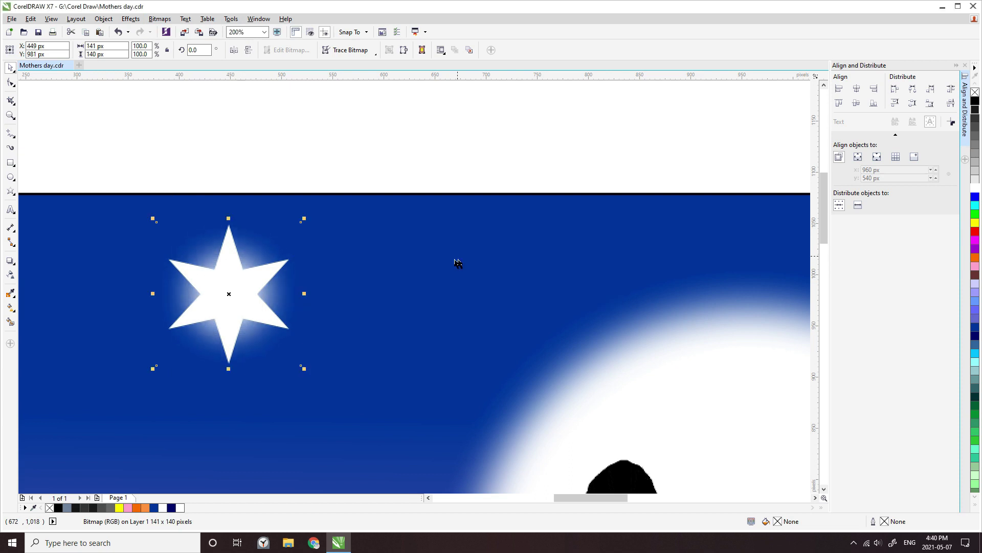
left_click(298, 149)
Step: Group the star with its glow and scale the group down to about 45 px
scroll(237, 214, "down", 2)
left_click_drag(208, 176, 317, 290)
key("ctrl+g")
key("Escape")
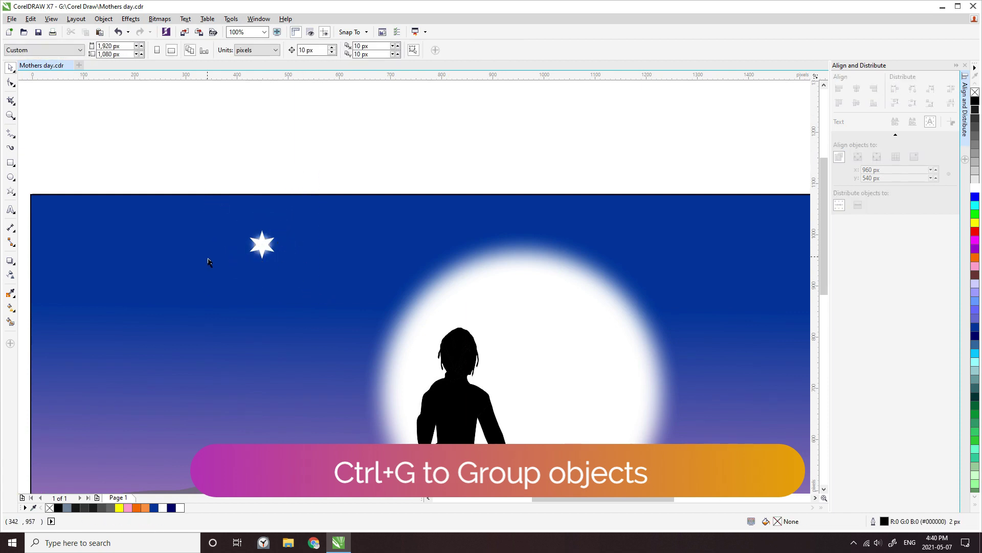
scroll(217, 272, "down", 2)
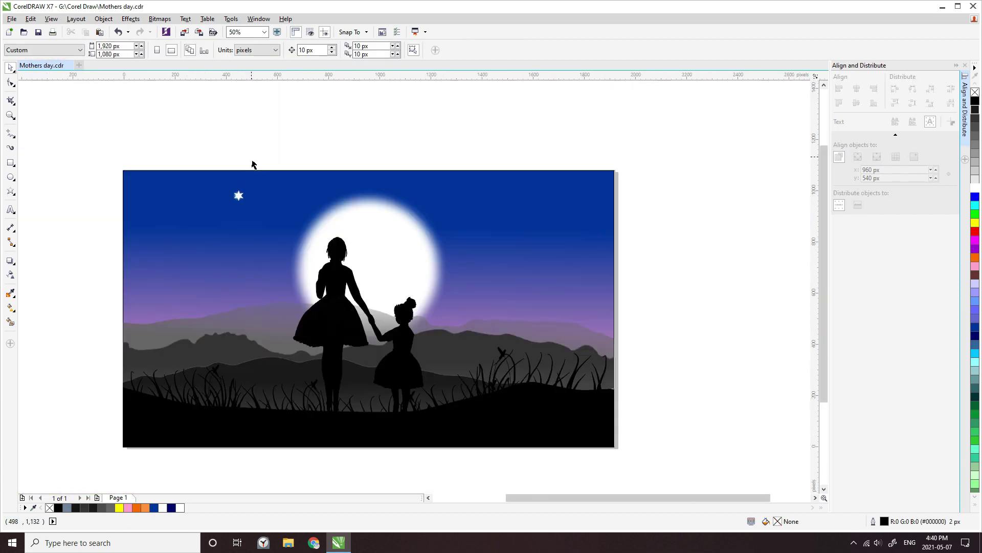
Step: Place a smaller copy of the star, about 26 px, near the left edge of the sky
left_click(239, 195)
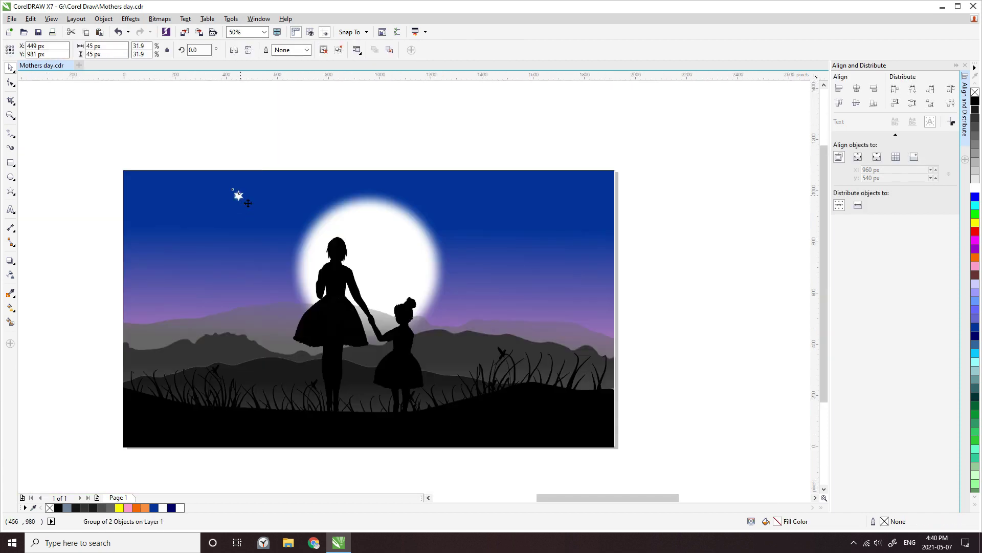
scroll(241, 195, "up", 4)
key("Escape")
scroll(249, 217, "down", 4)
left_click(249, 214)
scroll(250, 215, "up", 2)
left_click_drag(252, 209, 83, 309)
scroll(93, 315, "up", 2)
scroll(93, 311, "down", 2)
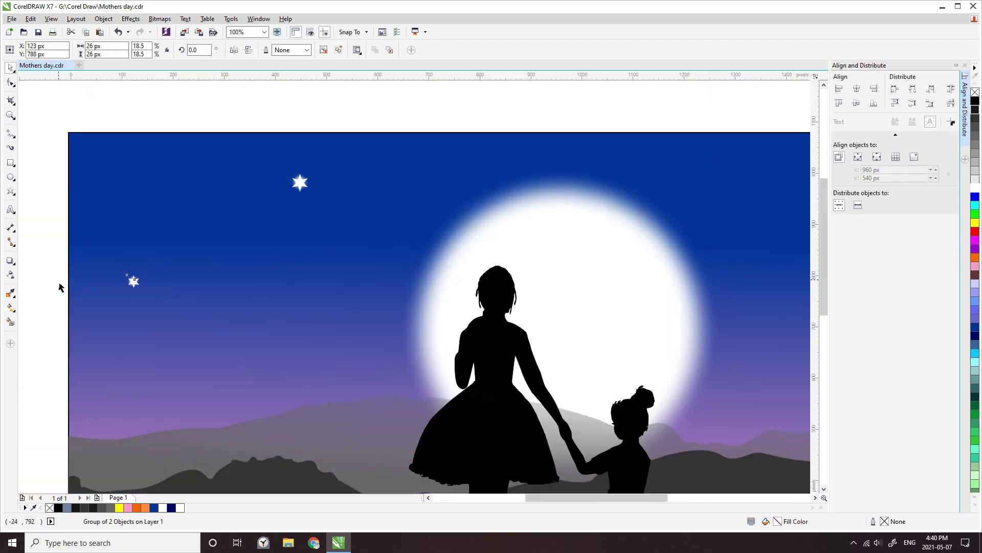
Step: Scatter more star copies, about 26 px and 16 px in size, across the sky left of the moon
left_click_drag(183, 280, 203, 188)
scroll(203, 189, "up", 1)
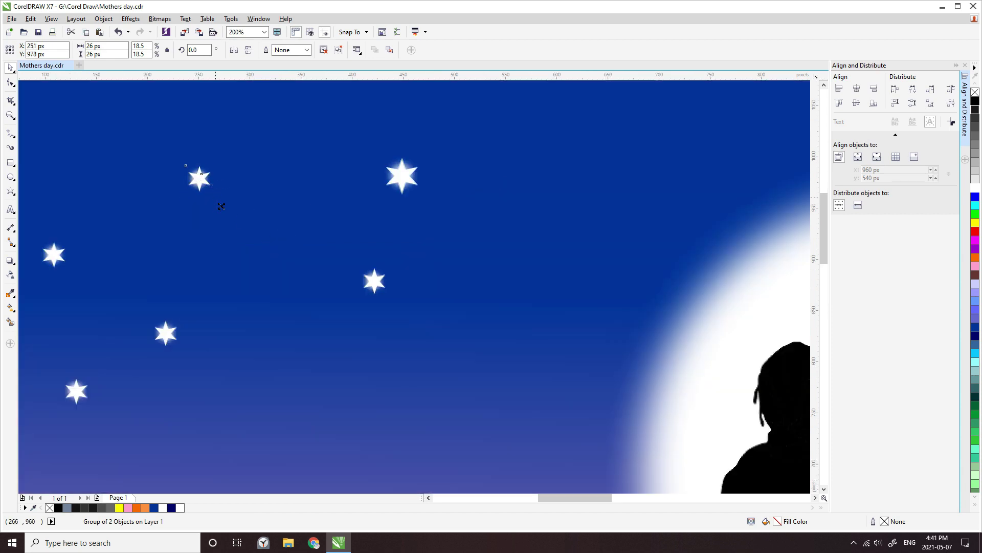
scroll(221, 206, "down", 2)
scroll(220, 215, "up", 1)
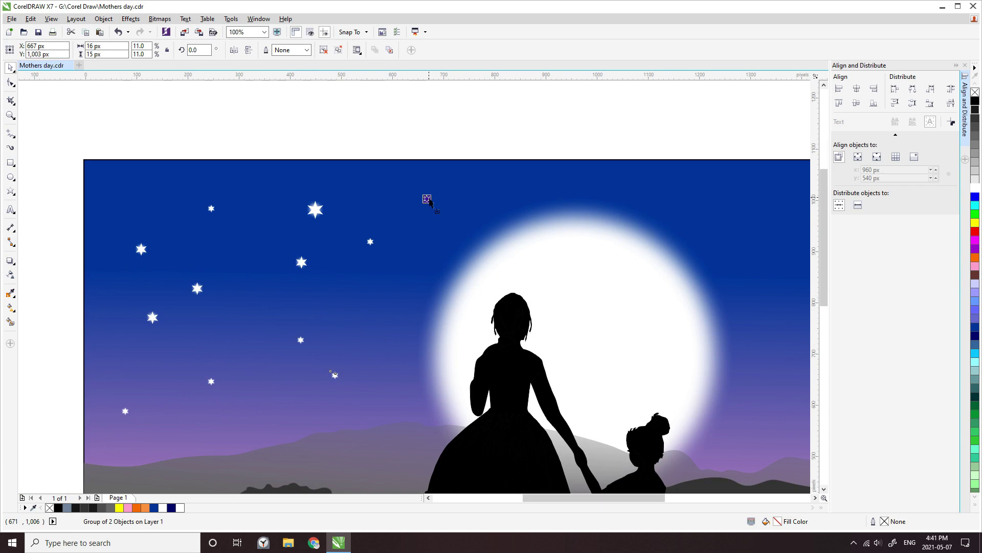
Step: Duplicate small, medium and large stars and spread them across the sky right of the moon
key("plus")
scroll(197, 192, "down", 1)
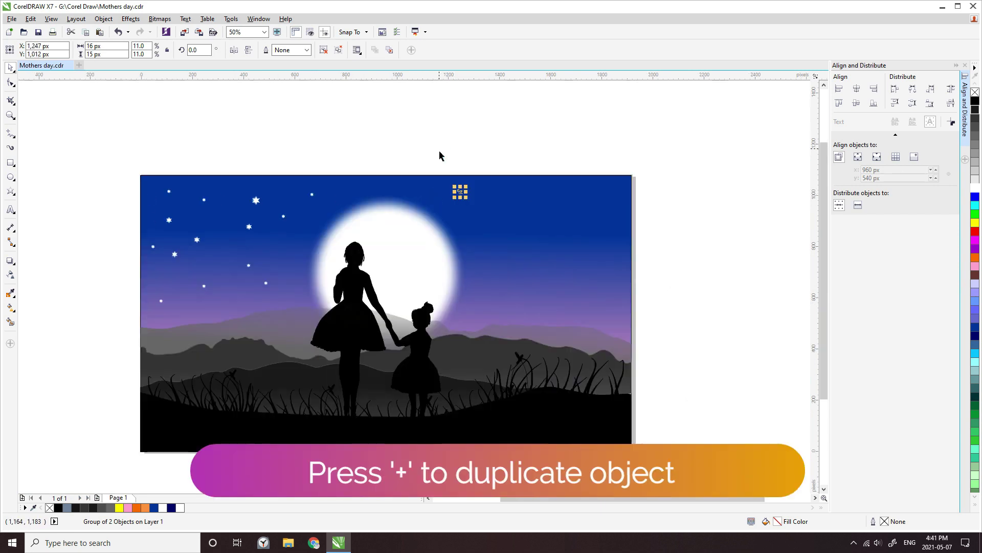
left_click(443, 143)
left_click(548, 199)
left_click_drag(587, 257, 587, 257)
left_click(742, 246)
scroll(233, 251, "up", 1)
left_click_drag(161, 228, 754, 207)
key("plus")
scroll(235, 206, "down", 1)
left_click(498, 207)
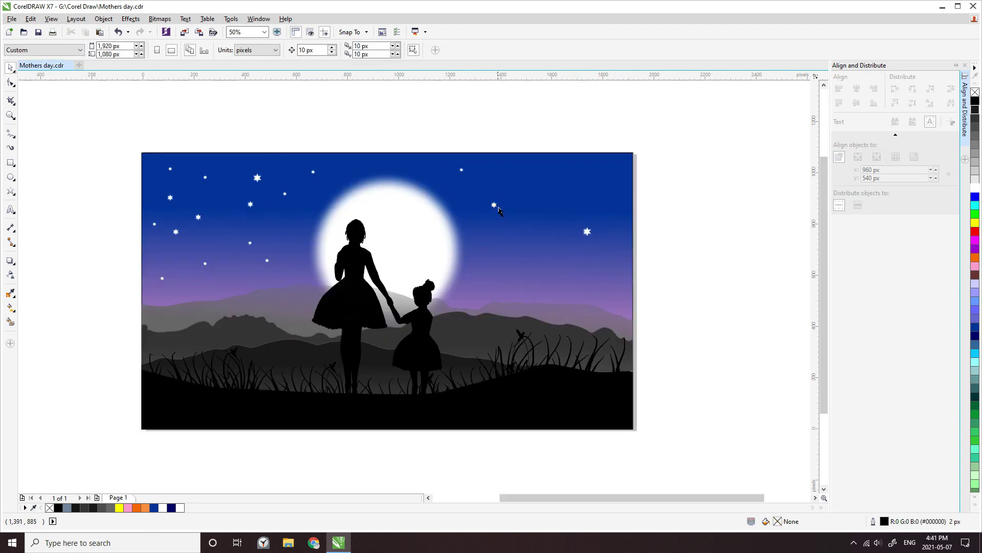
Step: Copy the four small stars low in the left sky to the upper part of the right sky
left_click_drag(117, 240, 283, 291)
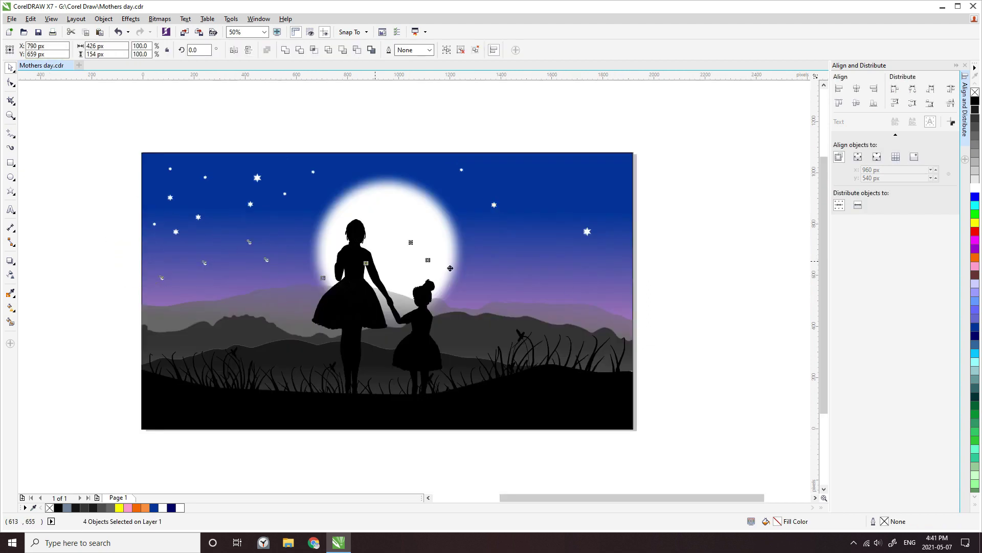
left_click(566, 194)
scroll(532, 215, "up", 1)
scroll(623, 261, "down", 1)
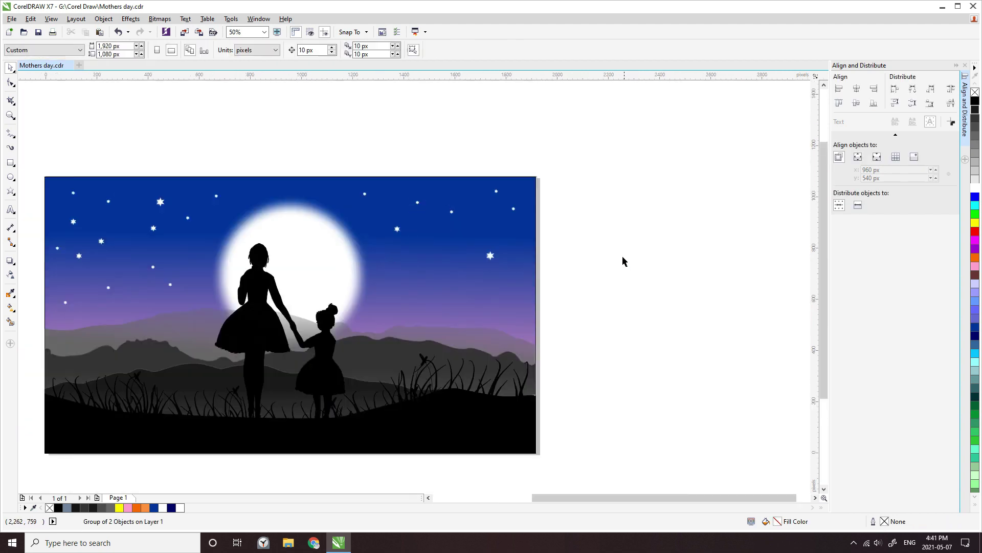
Step: Copy a pair of small stars to the lower part of the right sky, just above the hills
left_click_drag(349, 169, 427, 211)
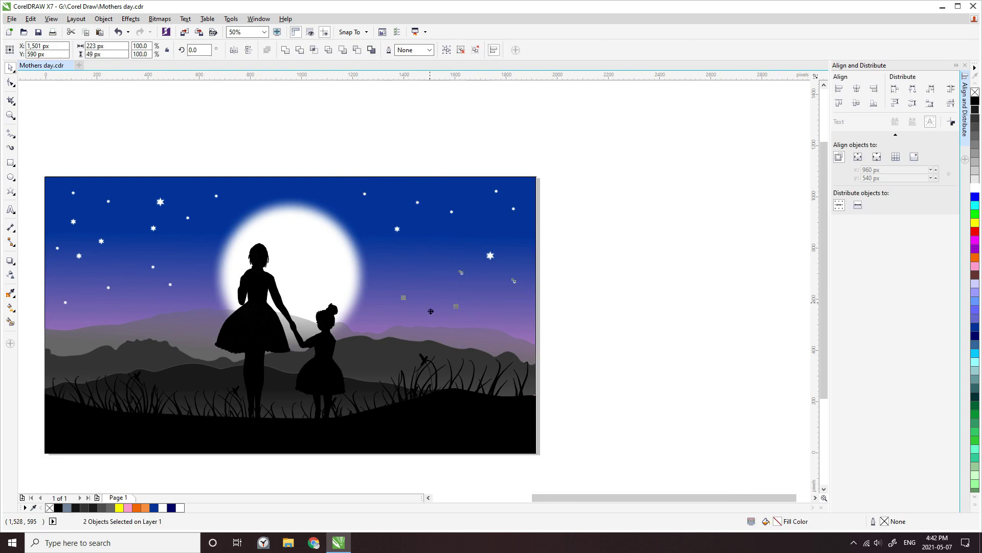
right_click(447, 267)
left_click(476, 301)
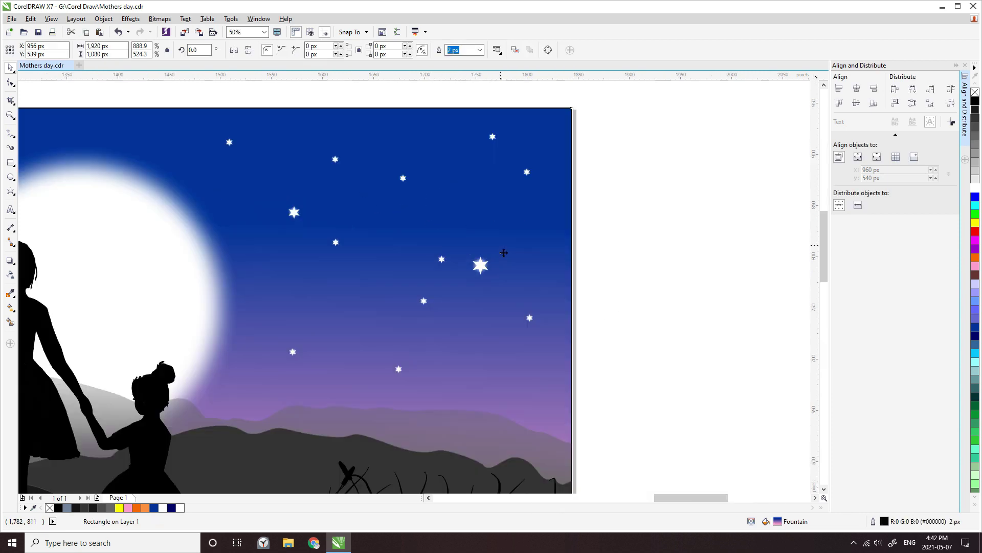
Step: Duplicate the 37 px star between the moon and the left edge, placing the copy further up and left
scroll(449, 266, "up", 1)
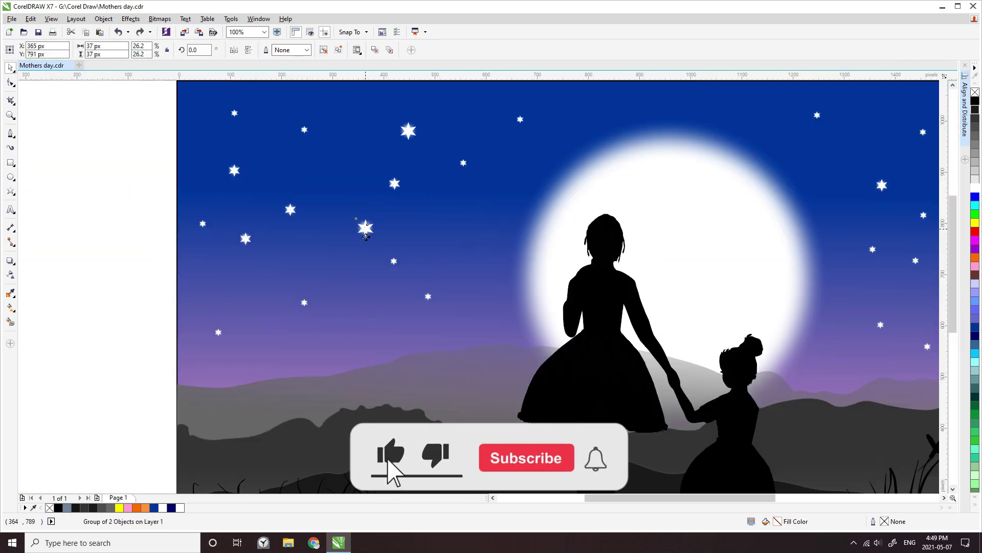
left_click_drag(365, 228, 294, 169)
left_click(90, 214)
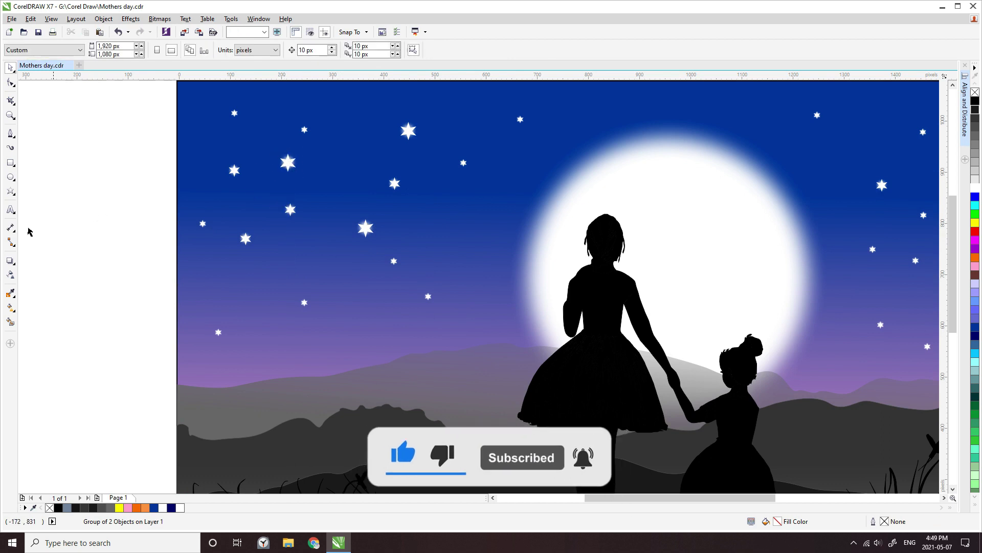
Step: Draw a circle about 25 px across over the copied star
left_click(11, 177)
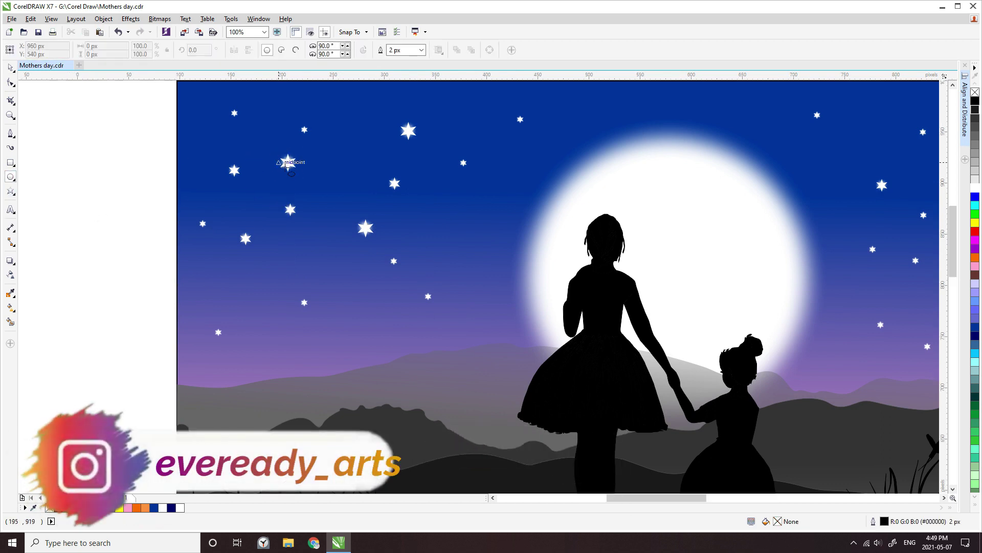
scroll(295, 163, "up", 1)
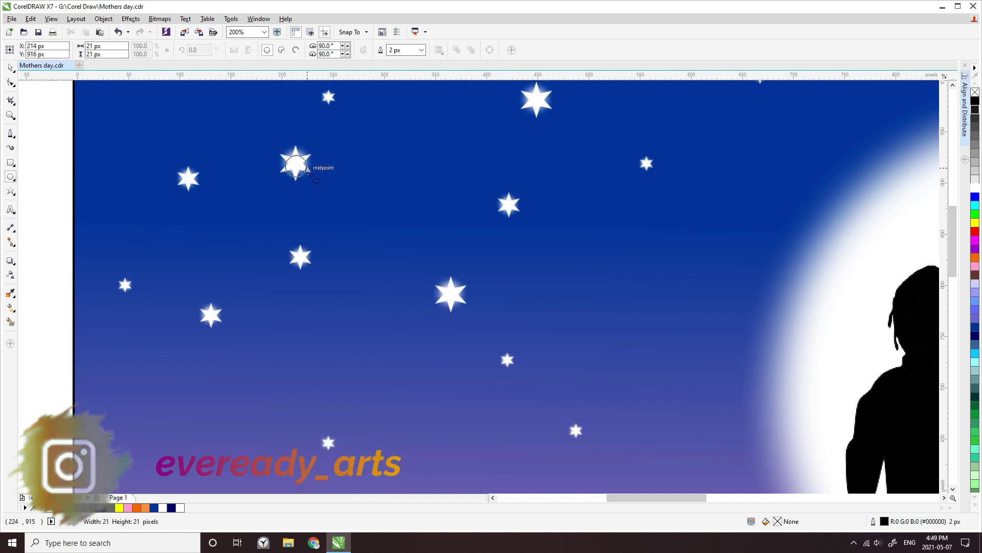
left_click_drag(296, 165, 310, 172)
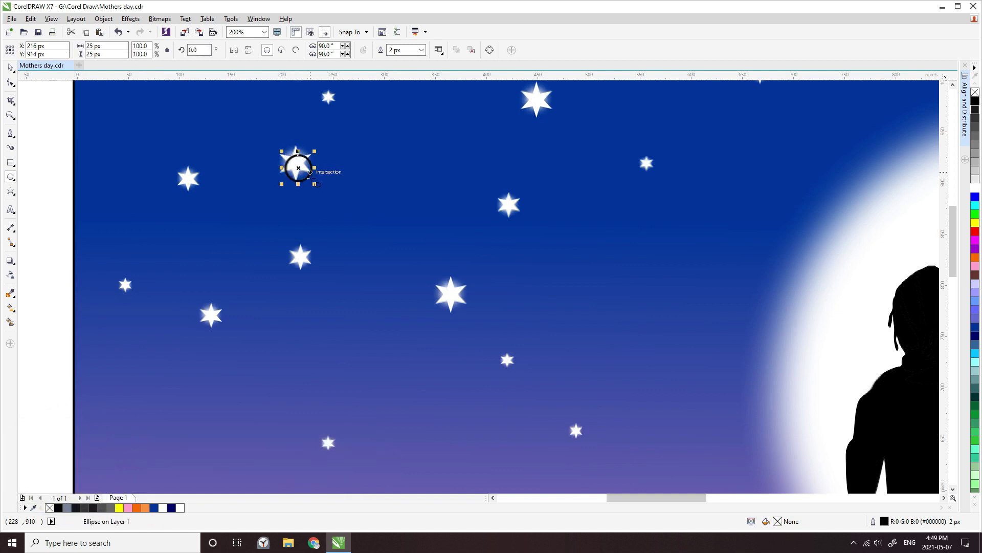
key("Up")
key("Up")
key("Left")
key("Left")
key("Right")
key("Right")
Step: Align the circle horizontally and vertically with the centre of the copied star
scroll(300, 162, "down", 1)
scroll(296, 141, "up", 1)
left_click(10, 67)
scroll(291, 201, "up", 1)
left_click_drag(303, 175, 336, 173)
left_click(294, 184, "shift")
left_click(965, 108)
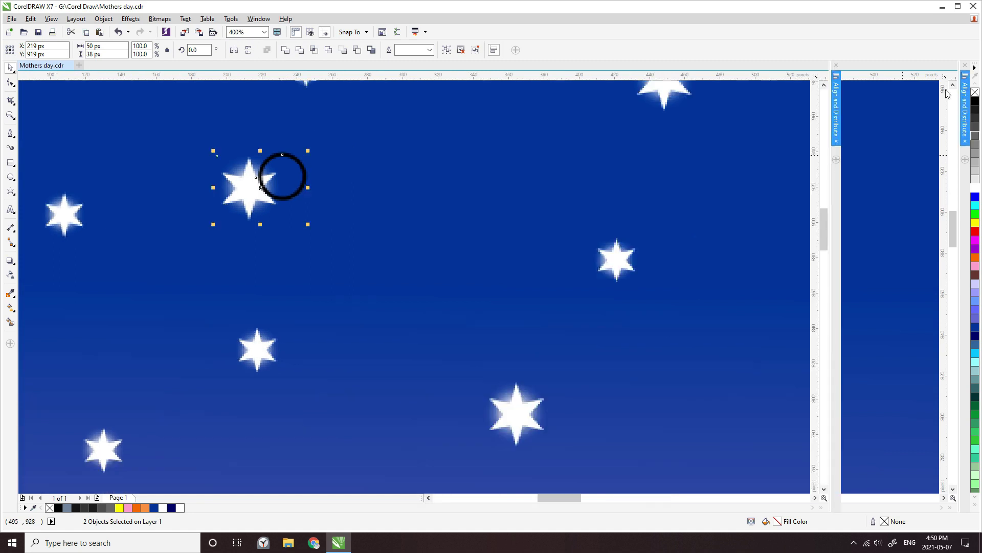
left_click(857, 89)
left_click(857, 103)
left_click(528, 210)
left_click(270, 210)
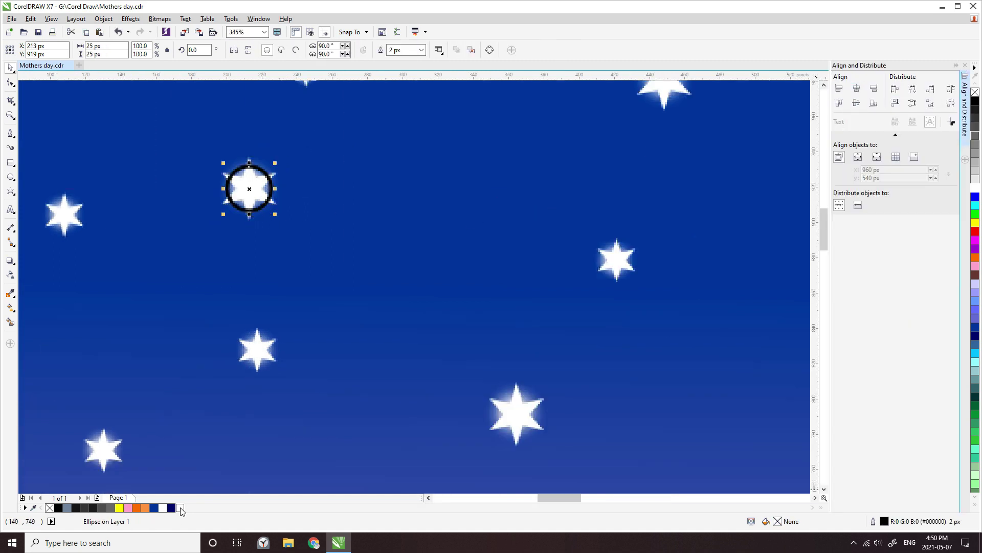
Step: Fill the circle on the star with white and remove its outline
right_click(180, 507)
left_click(180, 507)
left_click(48, 509)
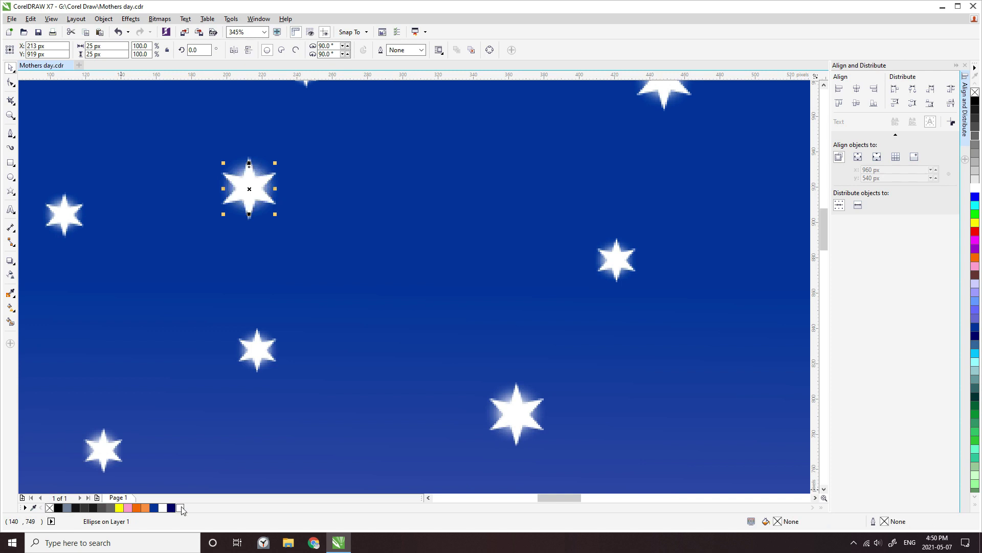
left_click(180, 507)
Step: Convert the white circle to a bitmap and apply a Gaussian blur with a 4.6 px radius
scroll(329, 331, "down", 3)
left_click(159, 19)
left_click(174, 29)
left_click(459, 324)
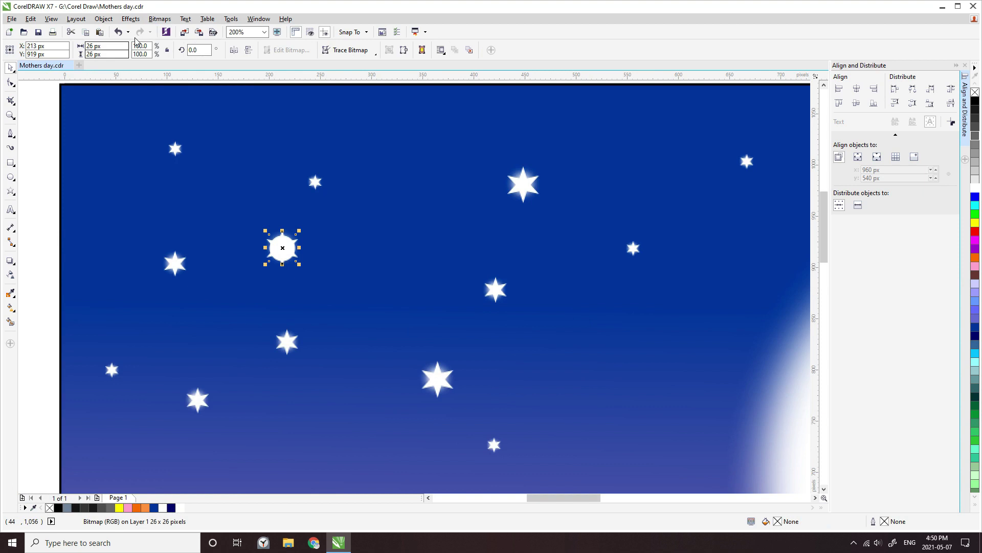
left_click(162, 20)
mouse_move(246, 239)
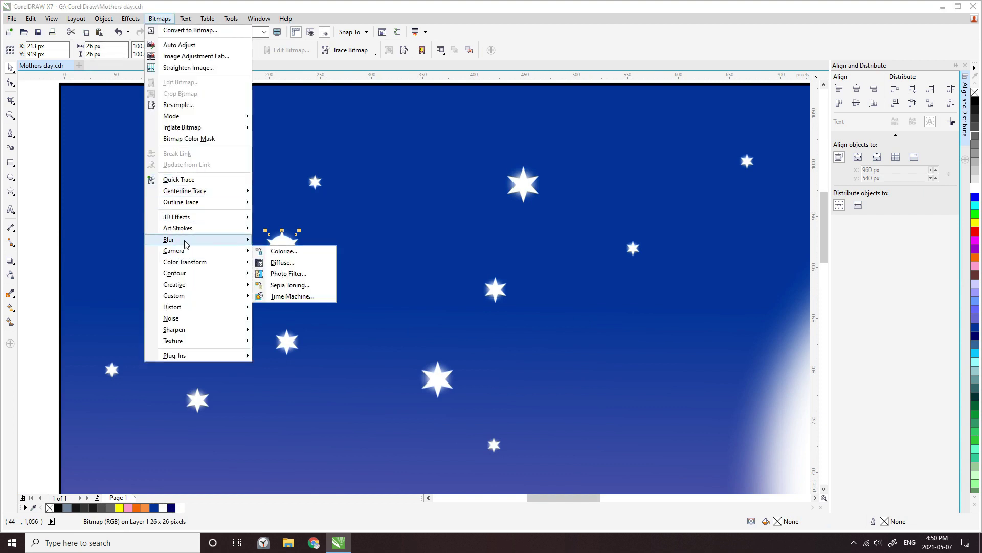
left_click(290, 251)
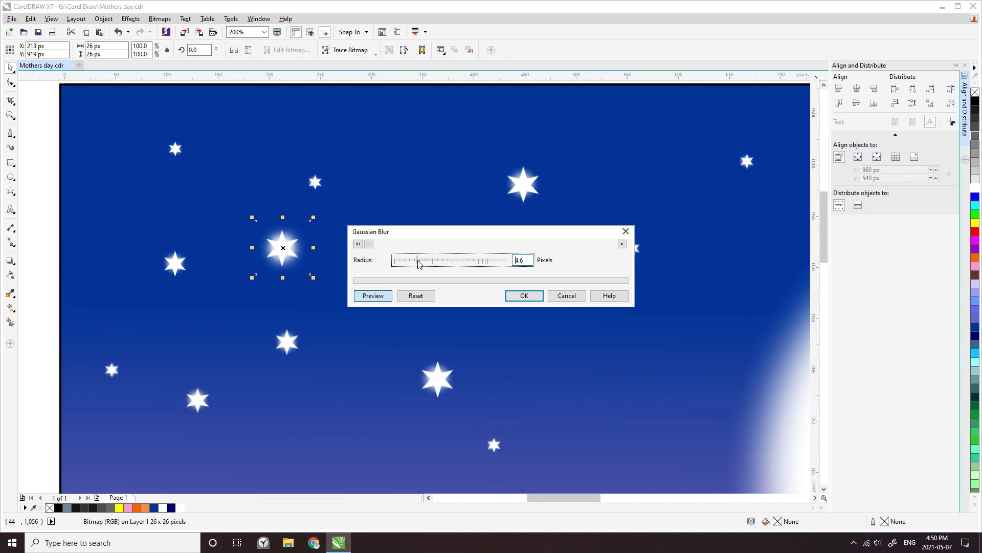
left_click(525, 297)
left_click(263, 311)
Step: Move the curved tail shape from above the page down to the sky's upper edge
scroll(263, 311, "down", 2)
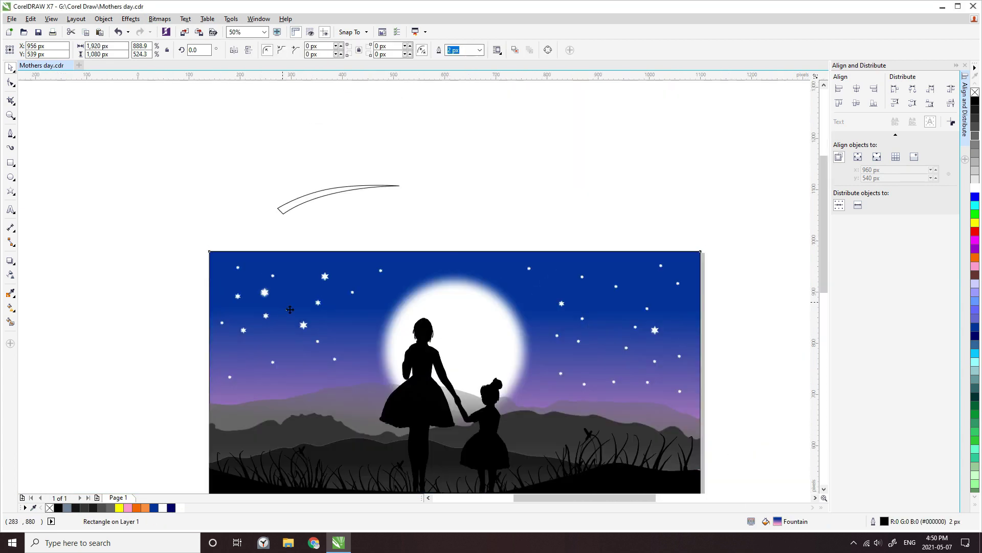
scroll(289, 309, "up", 2)
scroll(205, 307, "down", 2)
scroll(185, 330, "up", 1)
scroll(188, 224, "down", 1)
mouse_move(206, 176)
left_mouse_down()
mouse_move(207, 259)
mouse_move(273, 236)
left_mouse_up()
Step: Select only the copied star and its blurred circle and group them
left_click_drag(147, 190, 176, 269)
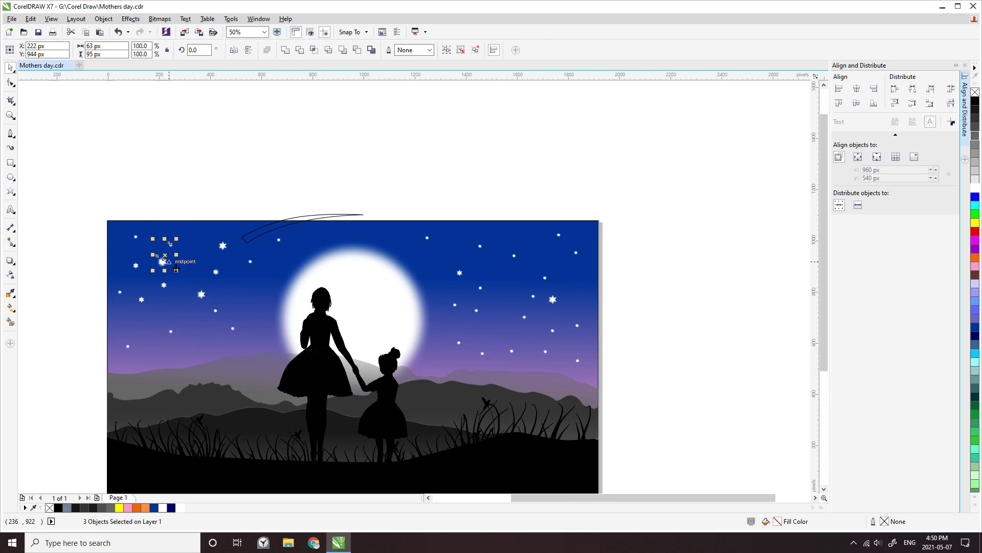
scroll(176, 269, "up", 3)
left_click(186, 220, "shift")
scroll(137, 277, "down", 2)
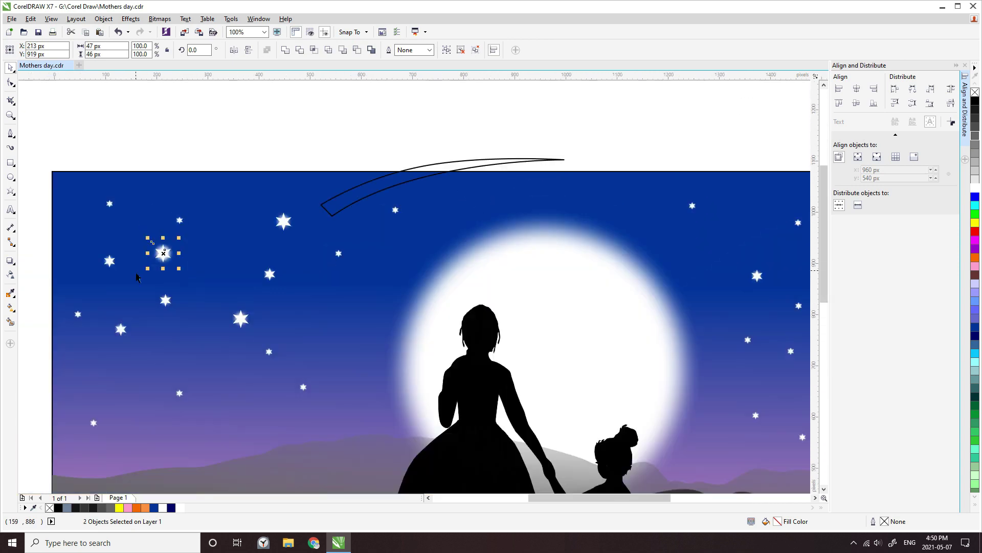
Step: Move the curved tail to the glowing star and scale it down to about 310 px wide
left_click(352, 219)
left_click_drag(347, 214, 191, 257)
left_click_drag(410, 203, 321, 217)
left_click(235, 138)
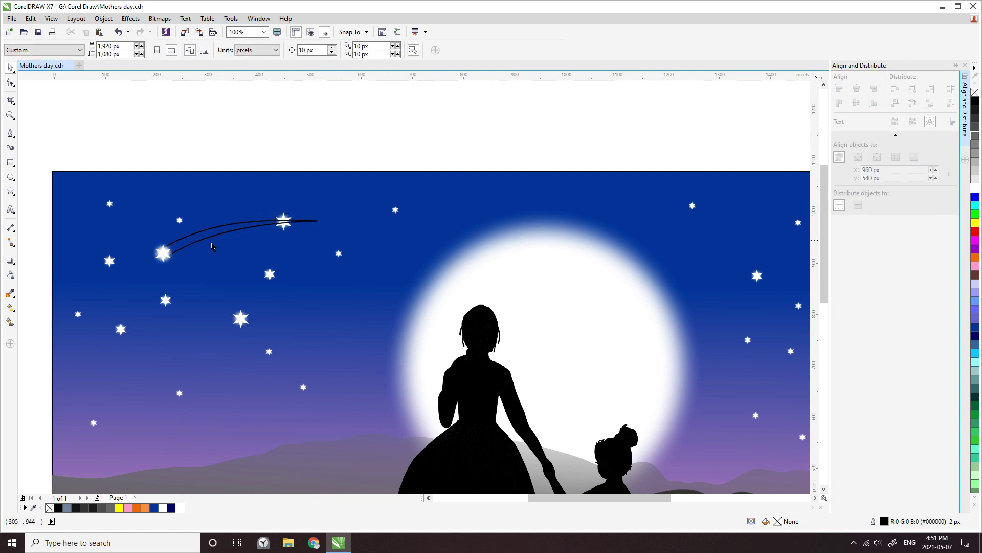
Step: Nudge the curved tail right and down, clear of the large star near its tip
left_click(212, 242)
key("Right")
key("Right")
key("Right")
key("Right")
key("Down")
key("Down")
key("Down")
key("Right")
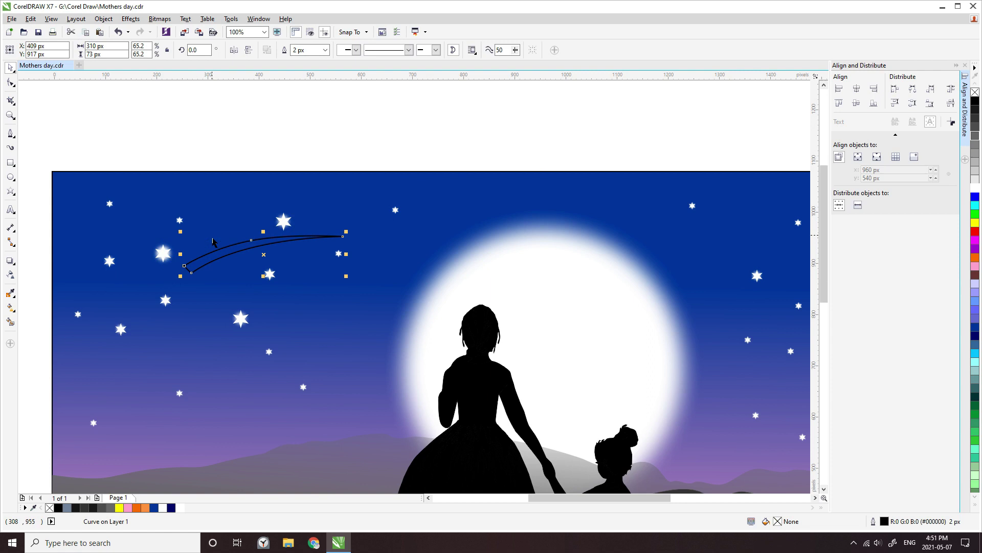
Step: Move the glowing star onto the tail's wide end and rotate the tail about 3° clockwise
left_click(163, 253)
left_click_drag(163, 253, 190, 265)
left_click(320, 238)
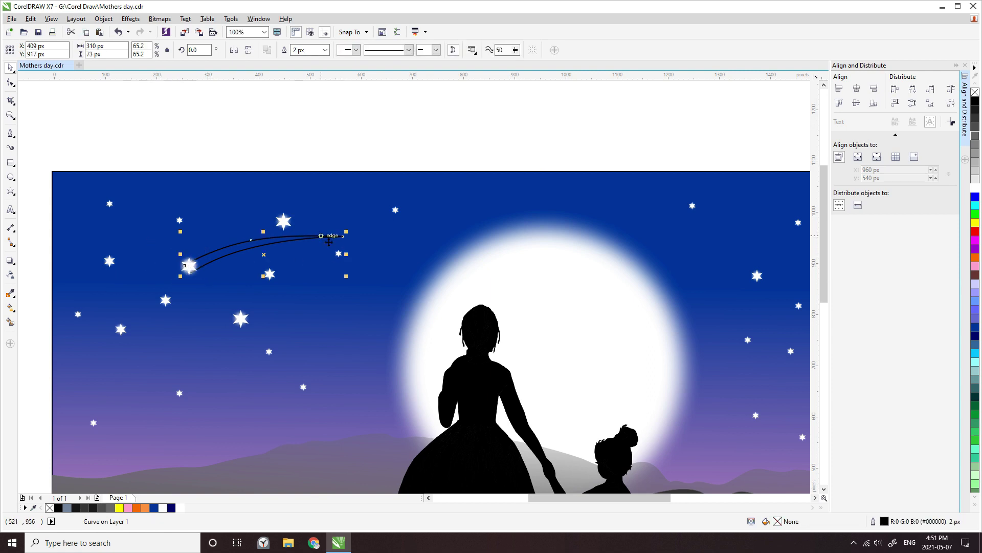
left_click(321, 248)
left_click_drag(353, 240, 358, 243)
left_click(242, 163)
left_click(187, 262)
Step: Fill the curved tail with white and remove its outline
left_click(276, 239)
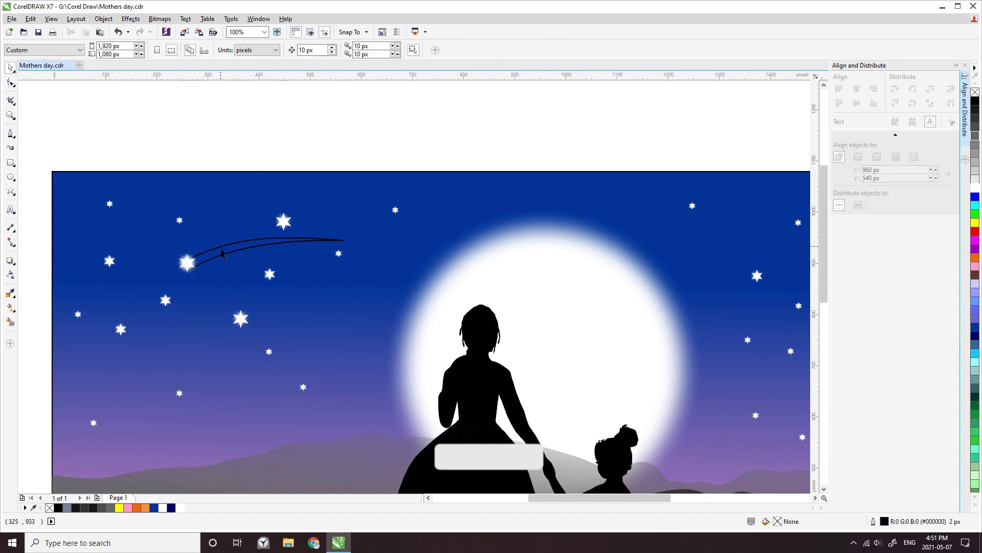
left_click(180, 507)
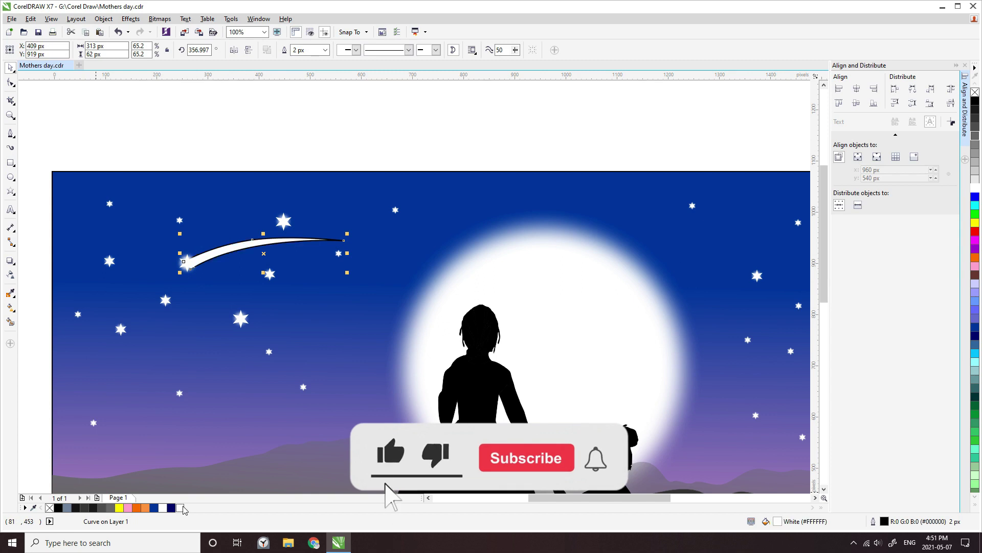
right_click(49, 508)
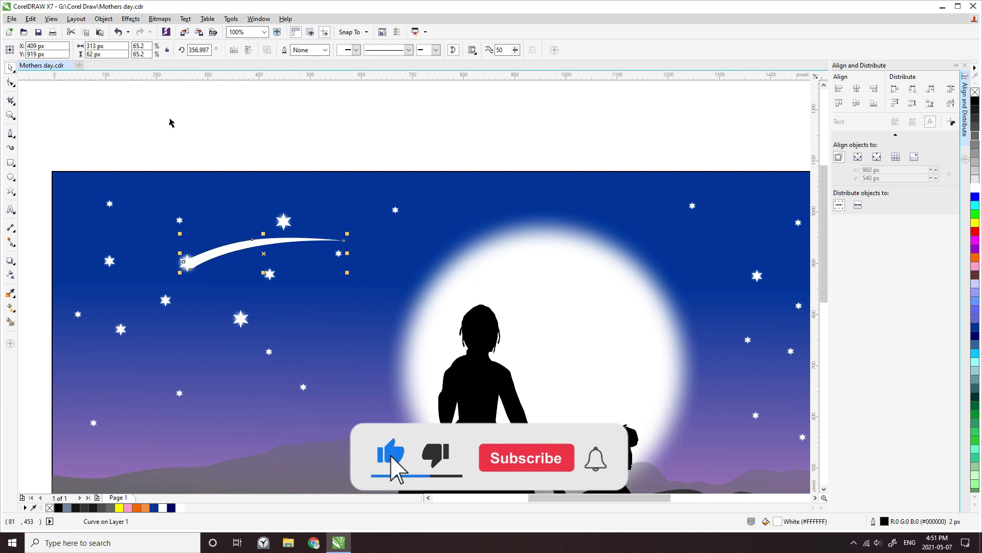
Step: Convert the tail to an RGB bitmap with transparent background and apply a Gaussian blur with a 6 px radius
left_click(156, 20)
left_click(173, 32)
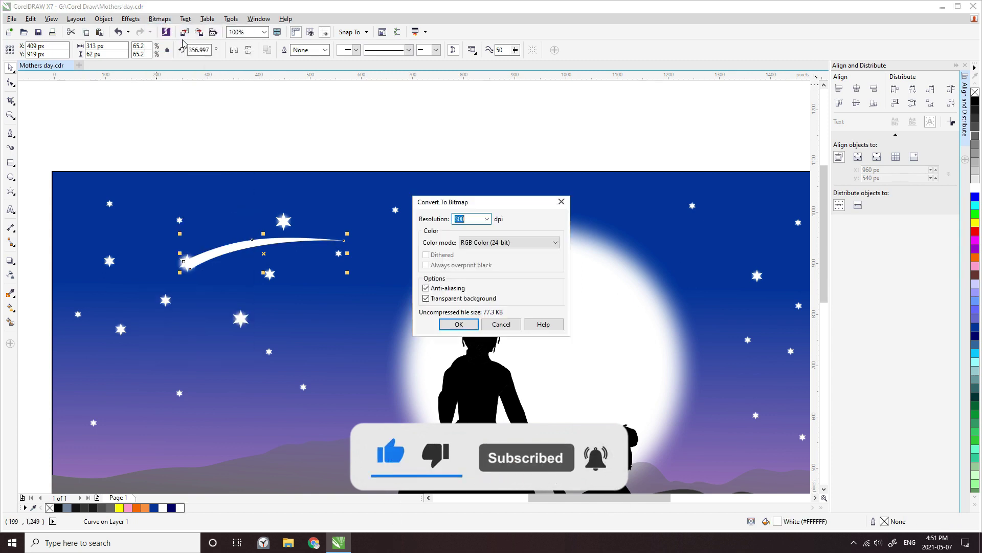
left_click(459, 325)
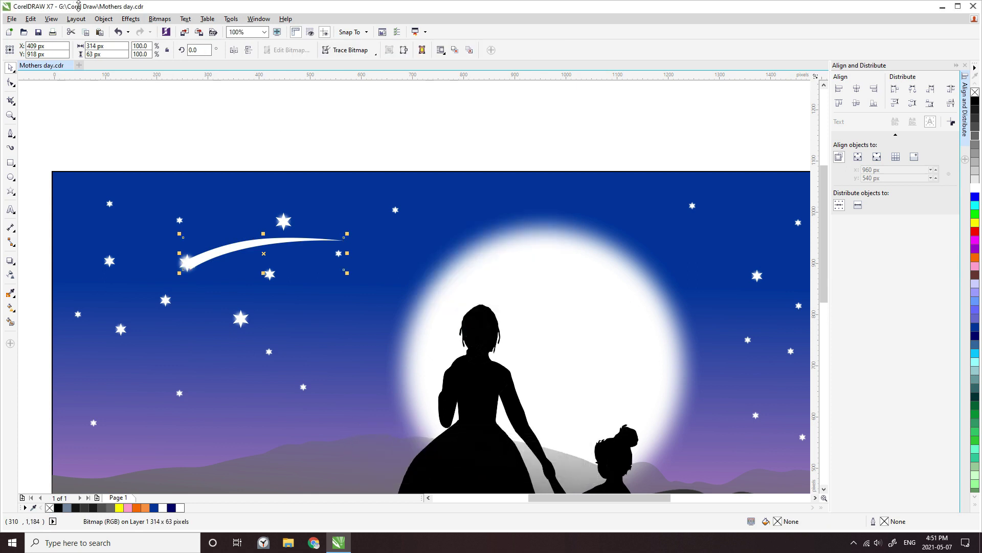
left_click(160, 19)
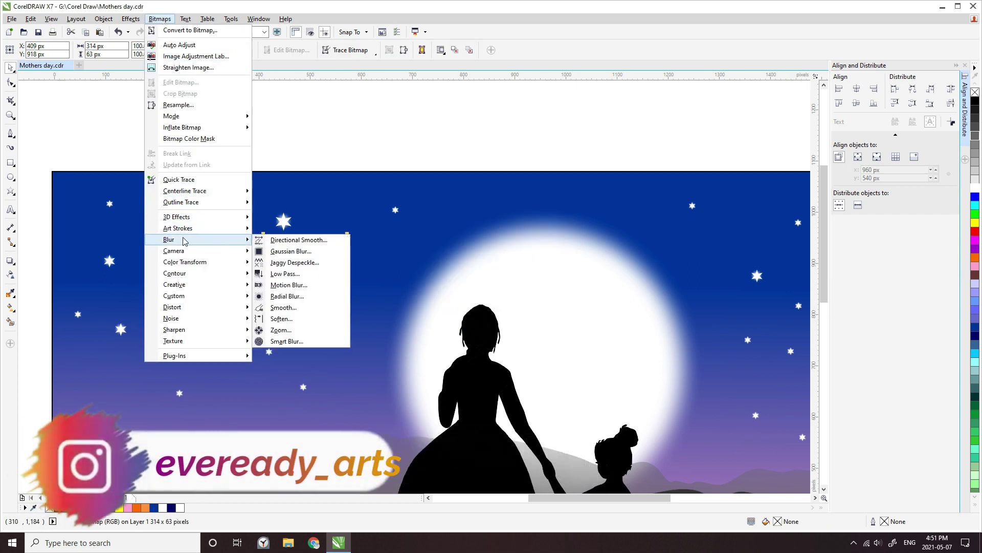
left_click(286, 252)
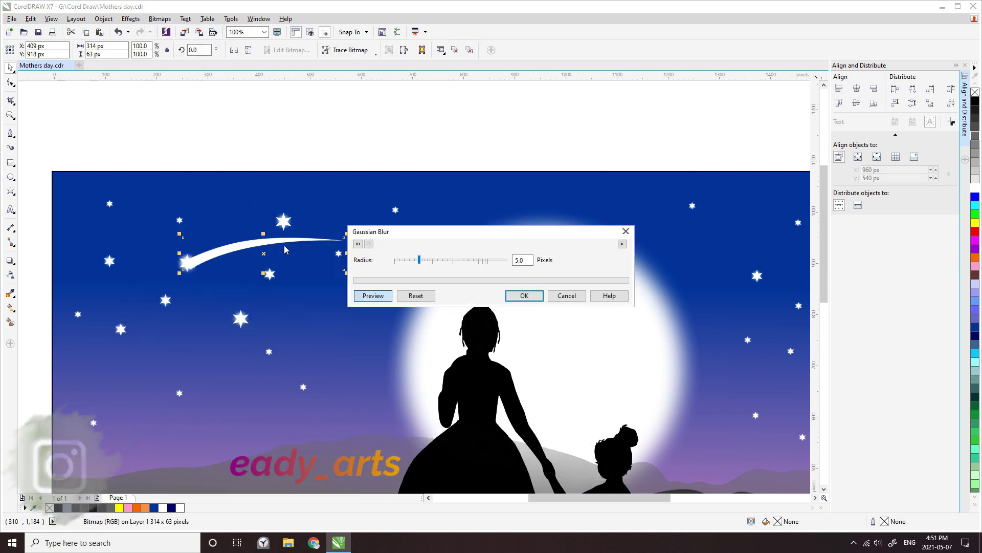
left_click(531, 265)
type("6")
left_click(522, 295)
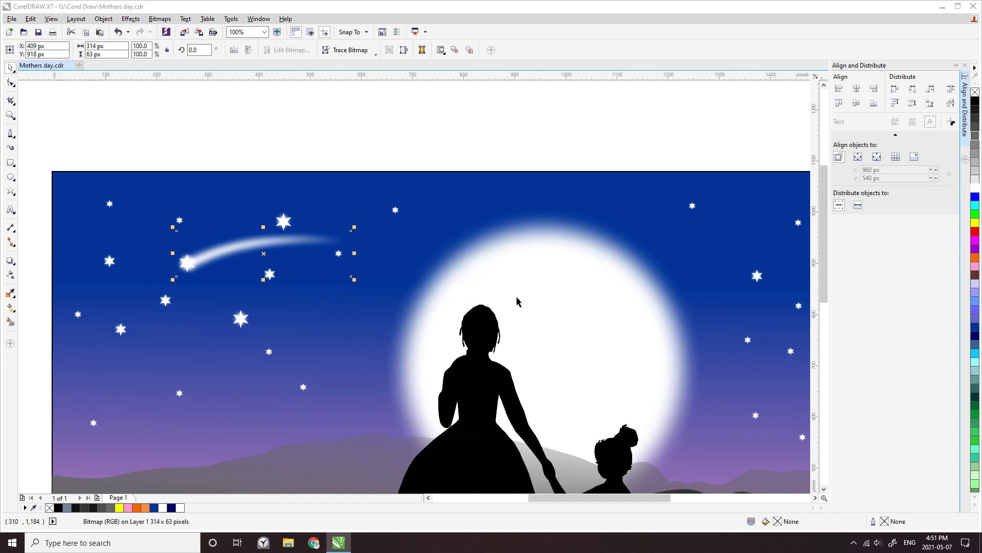
Step: Reposition the glowing star and the blurred tail, placing the tail's centre at about X 400 px, Y 924 px
left_click(394, 141)
left_click(213, 262)
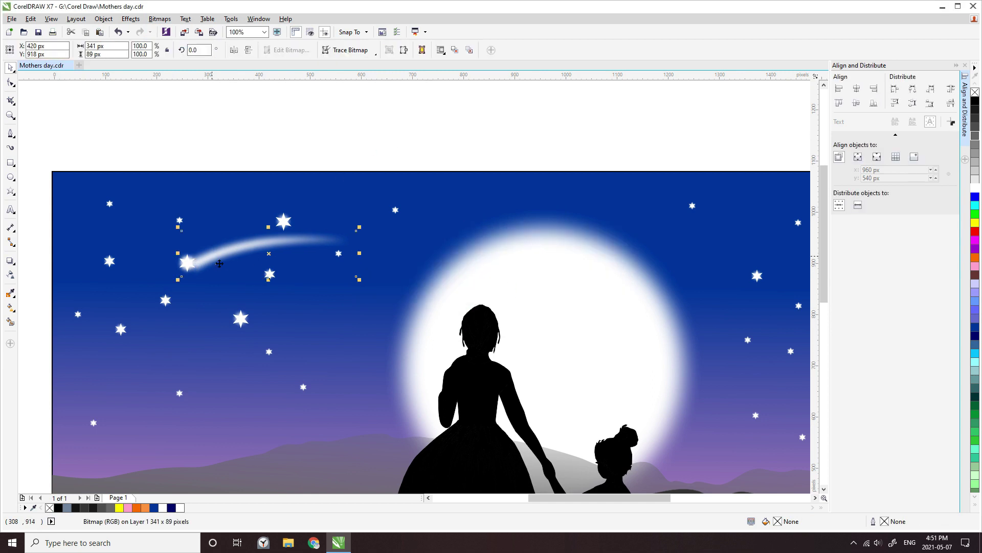
scroll(190, 265, "up", 2)
left_click(199, 265)
left_click_drag(198, 265, 185, 277)
left_click(209, 265)
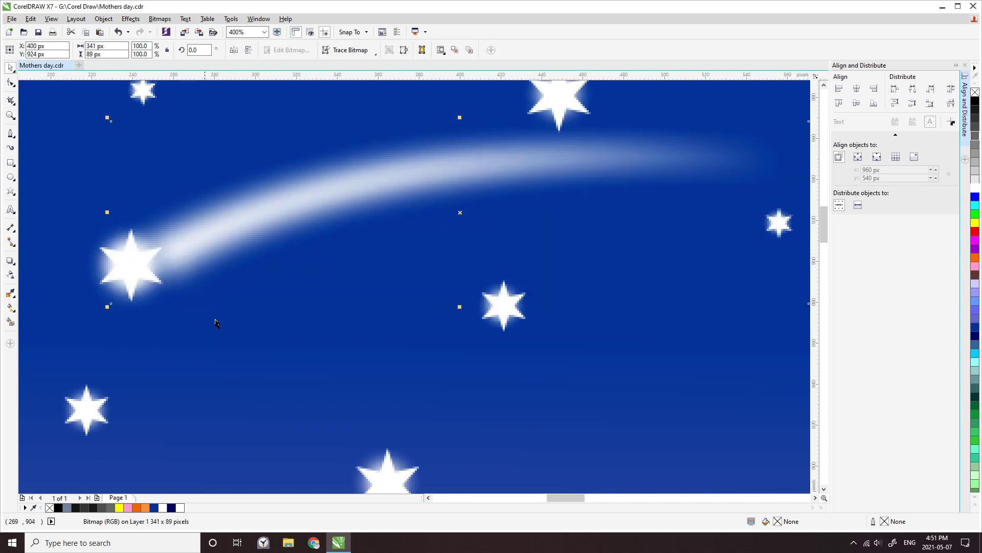
left_click(228, 343)
Step: Shift the glowing star slightly closer to the blurred tail's wide end
scroll(228, 343, "down", 2)
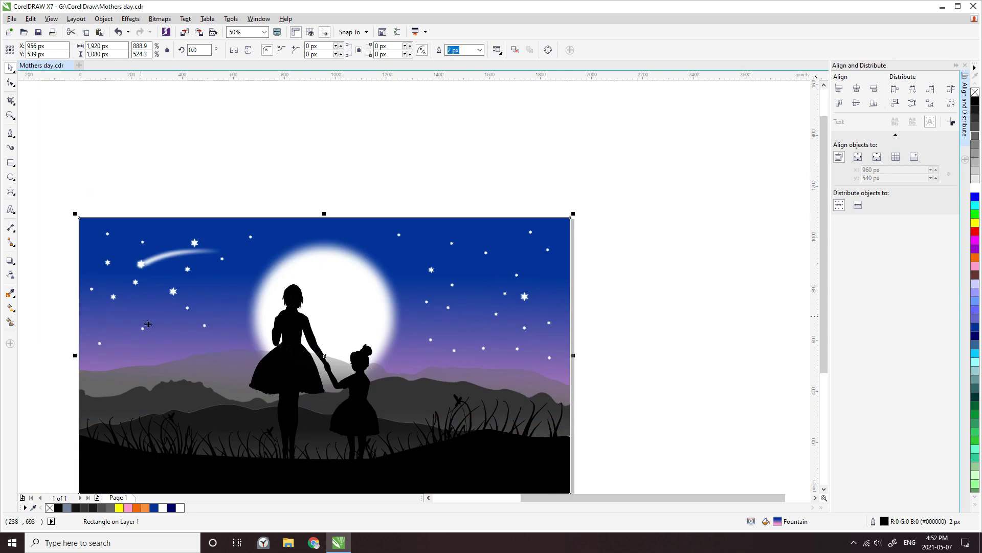
scroll(150, 320, "up", 1)
left_click(122, 259)
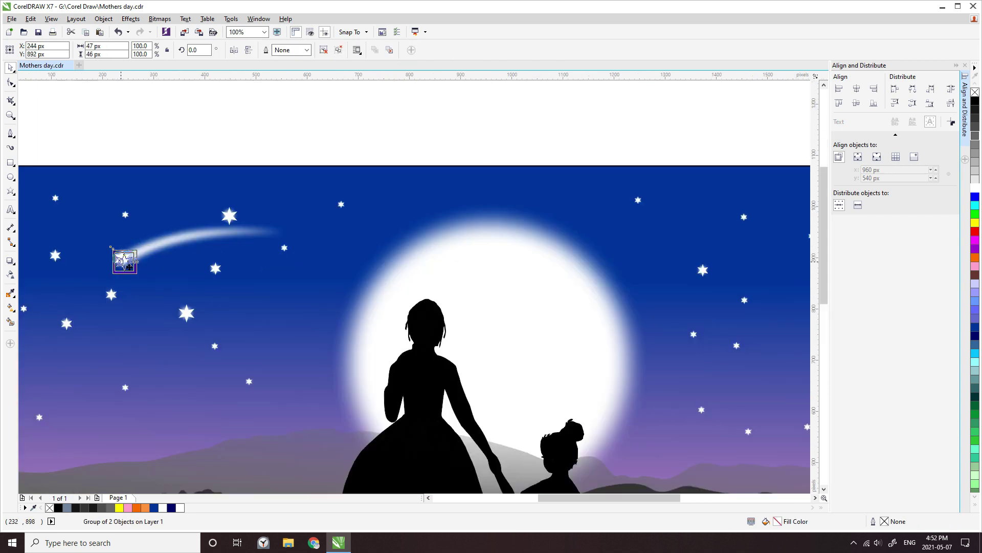
left_click(169, 152)
scroll(250, 144, "down", 1)
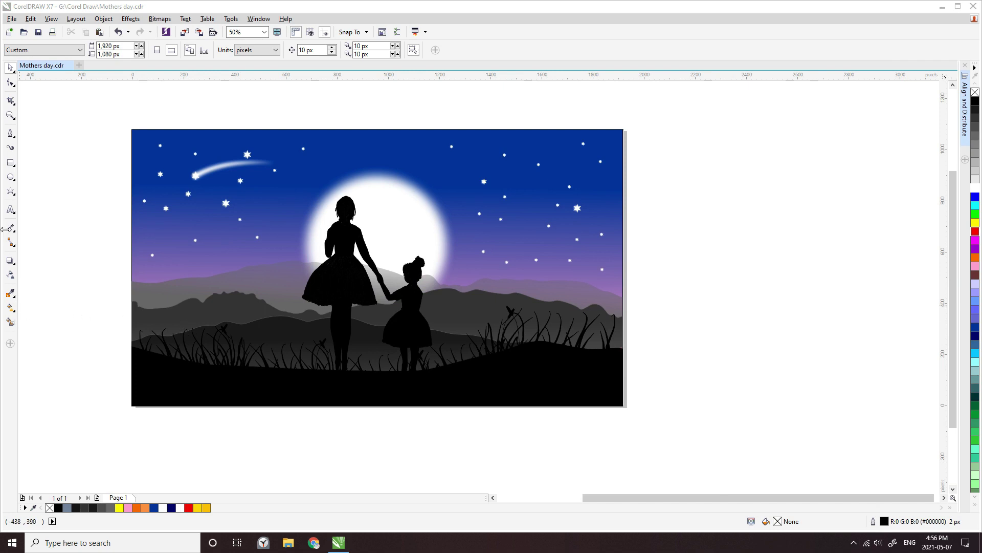
Step: Add the text "HAPPY MOTHER'S DAY" in white and place it on the black ground below the figures
left_click(9, 211)
left_click(84, 358)
type("HAPPY MOTHER'S DAY")
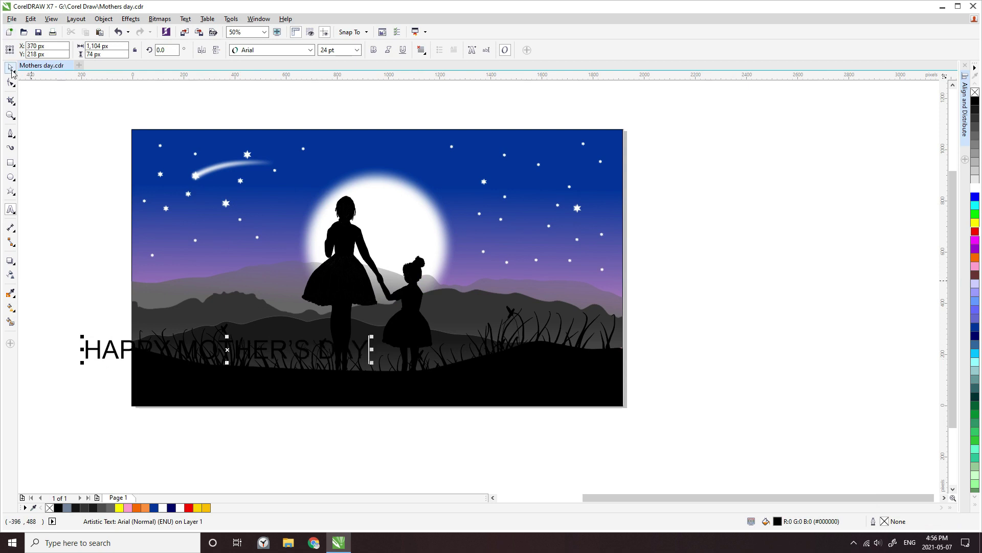
left_click(975, 187)
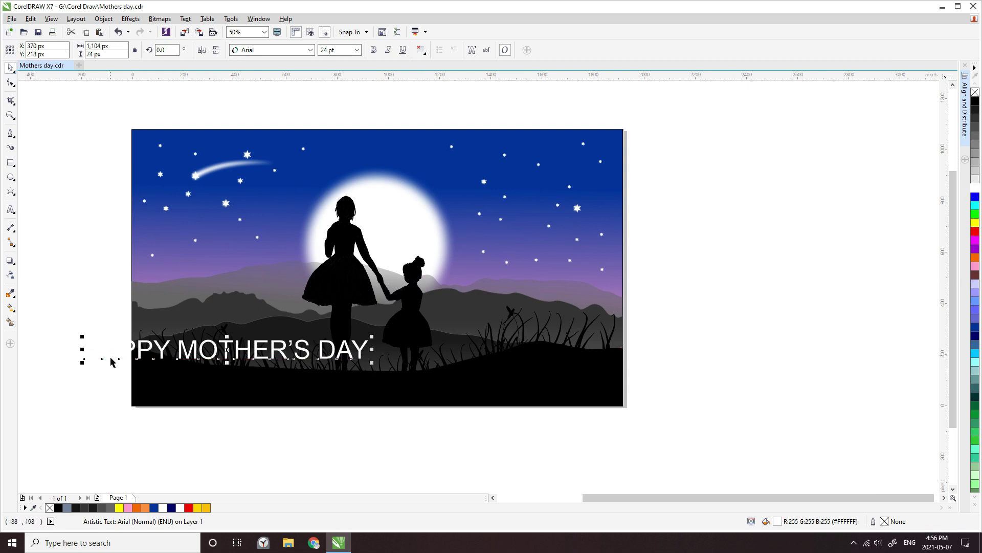
left_click_drag(122, 351, 280, 393)
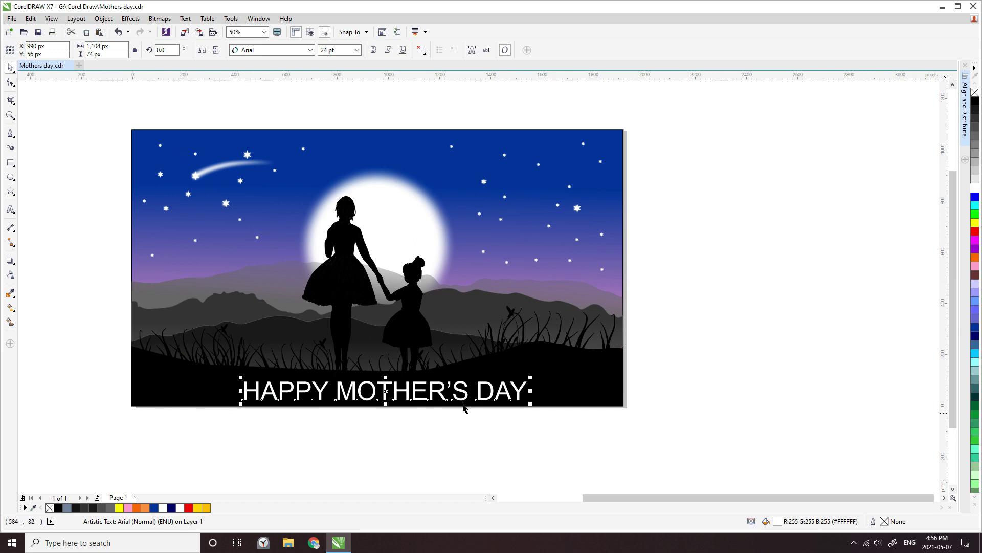
Step: Centre the greeting text horizontally on the black ground shape
left_click(592, 400, "shift")
left_click(965, 103)
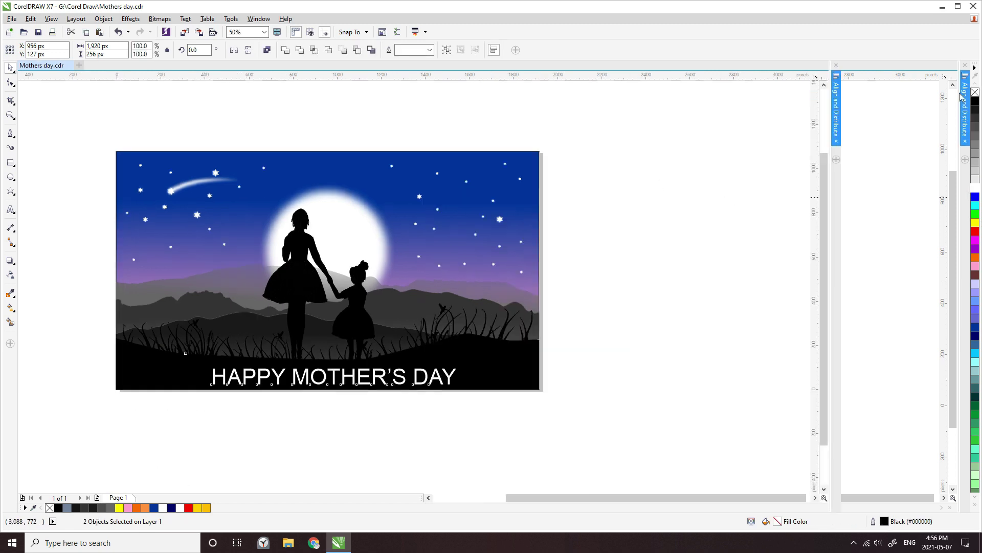
left_click(803, 138)
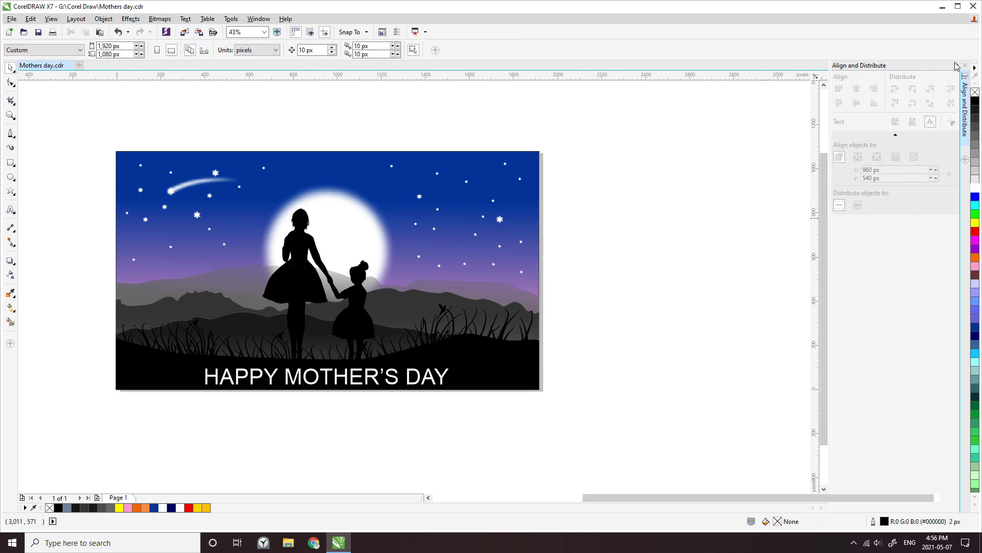
Step: Change the greeting text's font to Arial Rounded MT Bold
left_click(326, 399)
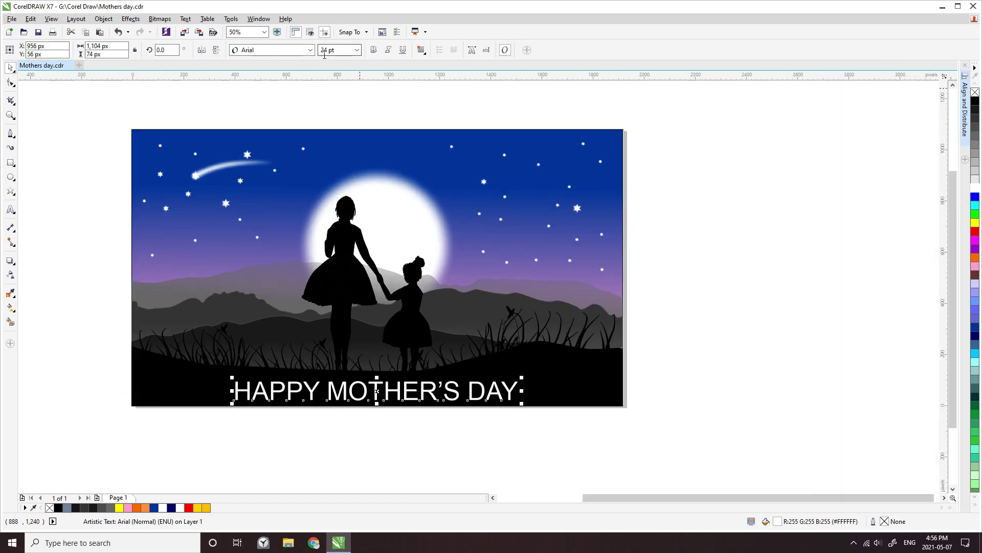
left_click(310, 50)
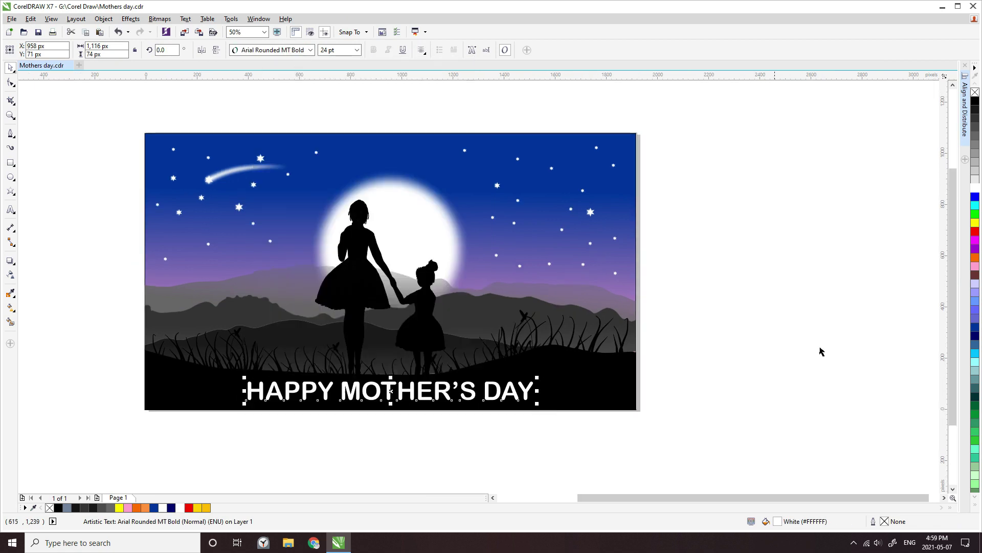
left_click(872, 356)
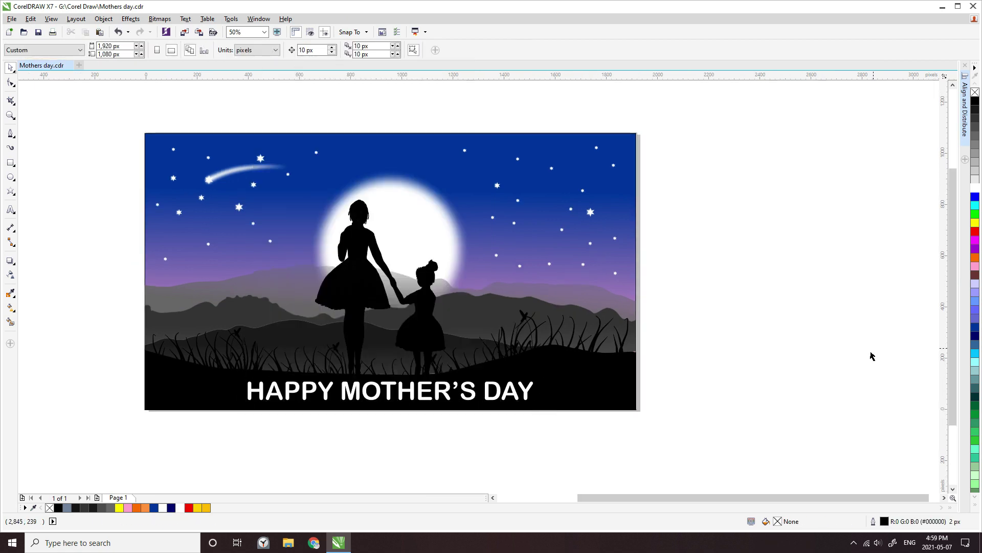